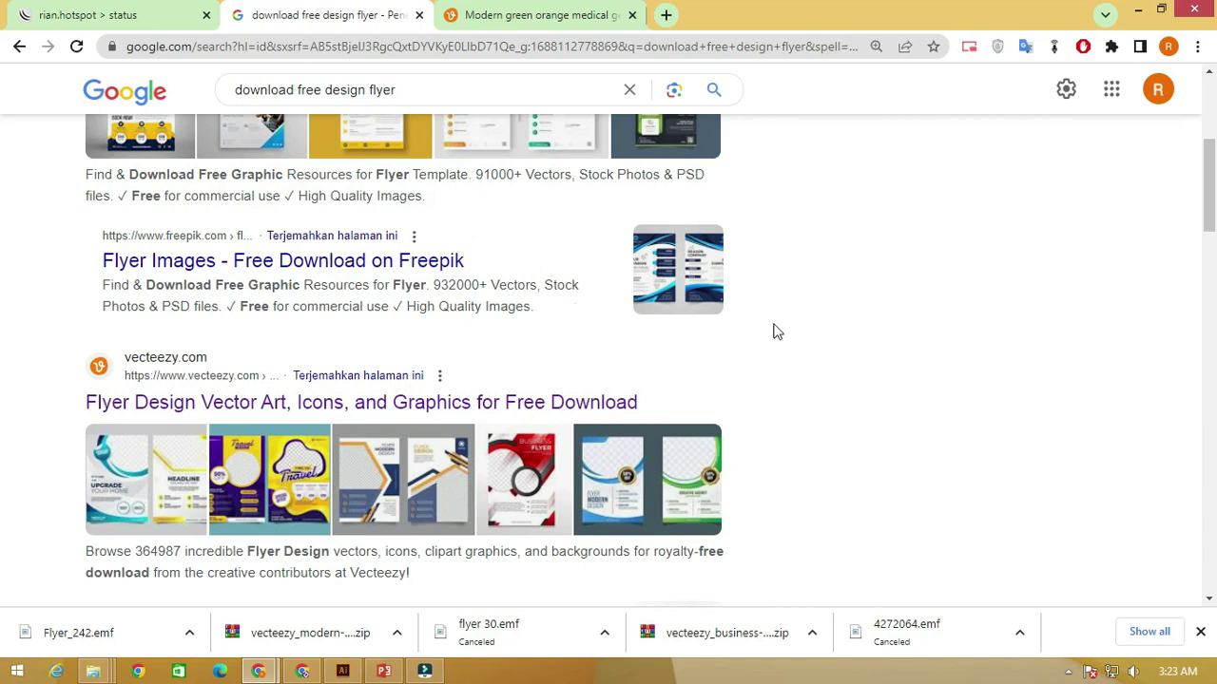
Scroll up and down through the Vecteezy flyer page to review it.
{"action": "scroll", "coordinate": [775, 331], "scroll_direction": "up", "scroll_amount": 4}
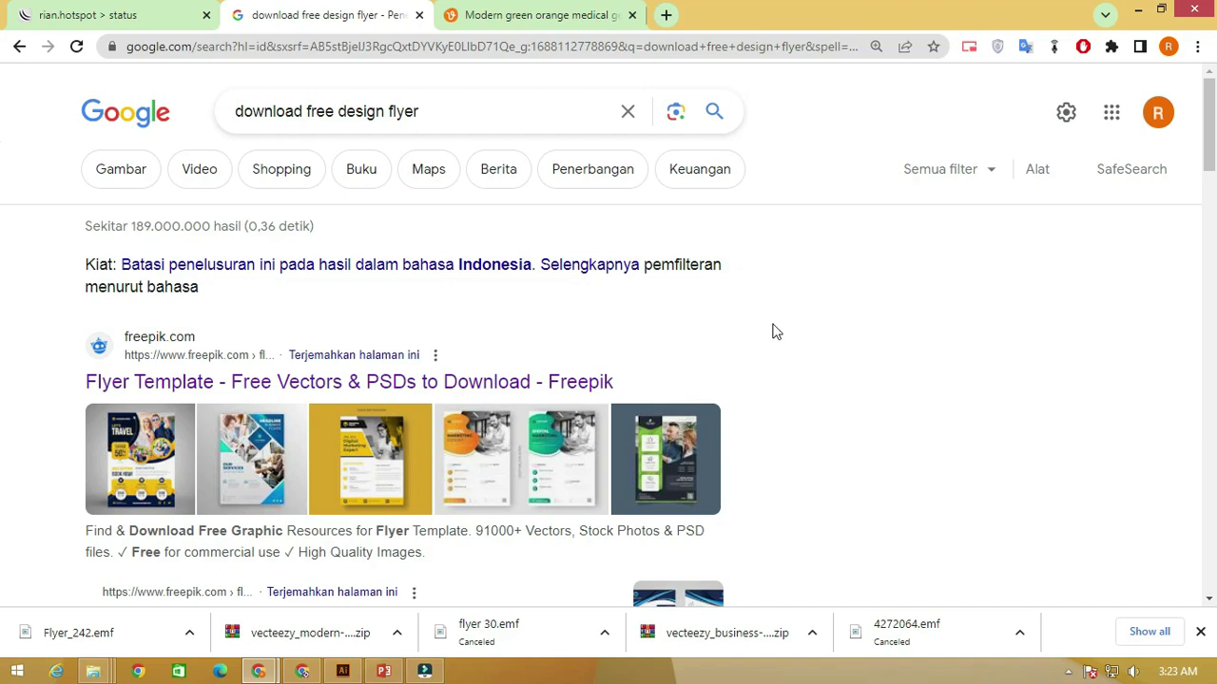
{"action": "scroll", "coordinate": [443, 380], "scroll_direction": "down", "scroll_amount": 4}
{"action": "scroll", "coordinate": [464, 380], "scroll_direction": "down", "scroll_amount": 5}
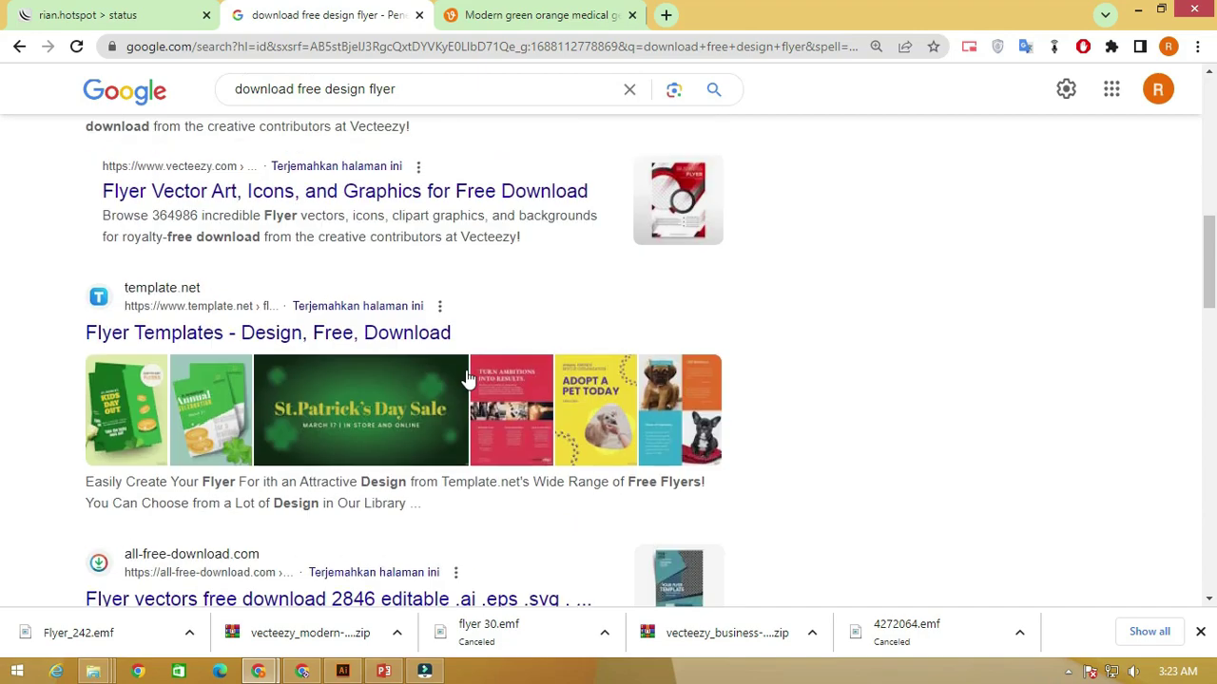
{"action": "scroll", "coordinate": [466, 378], "scroll_direction": "down", "scroll_amount": 3}
{"action": "scroll", "coordinate": [467, 370], "scroll_direction": "down", "scroll_amount": 1}
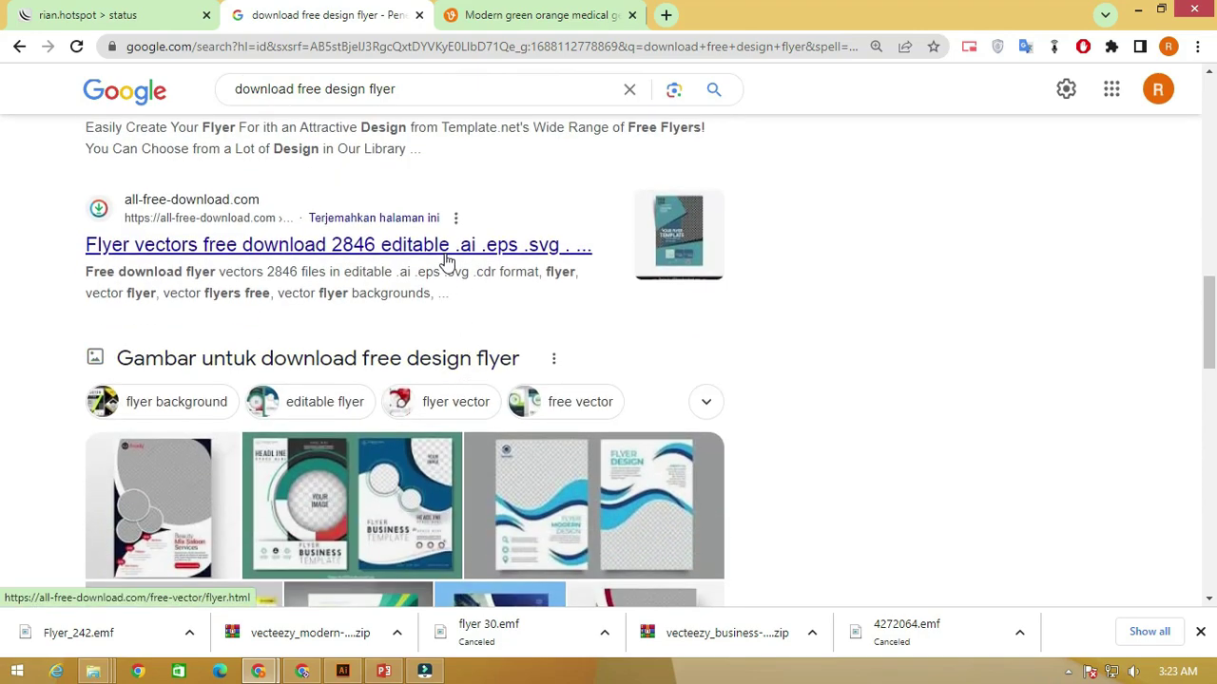
{"action": "scroll", "coordinate": [447, 261], "scroll_direction": "up", "scroll_amount": 4}
{"action": "scroll", "coordinate": [457, 277], "scroll_direction": "up", "scroll_amount": 3}
{"action": "scroll", "coordinate": [457, 285], "scroll_direction": "up", "scroll_amount": 4}
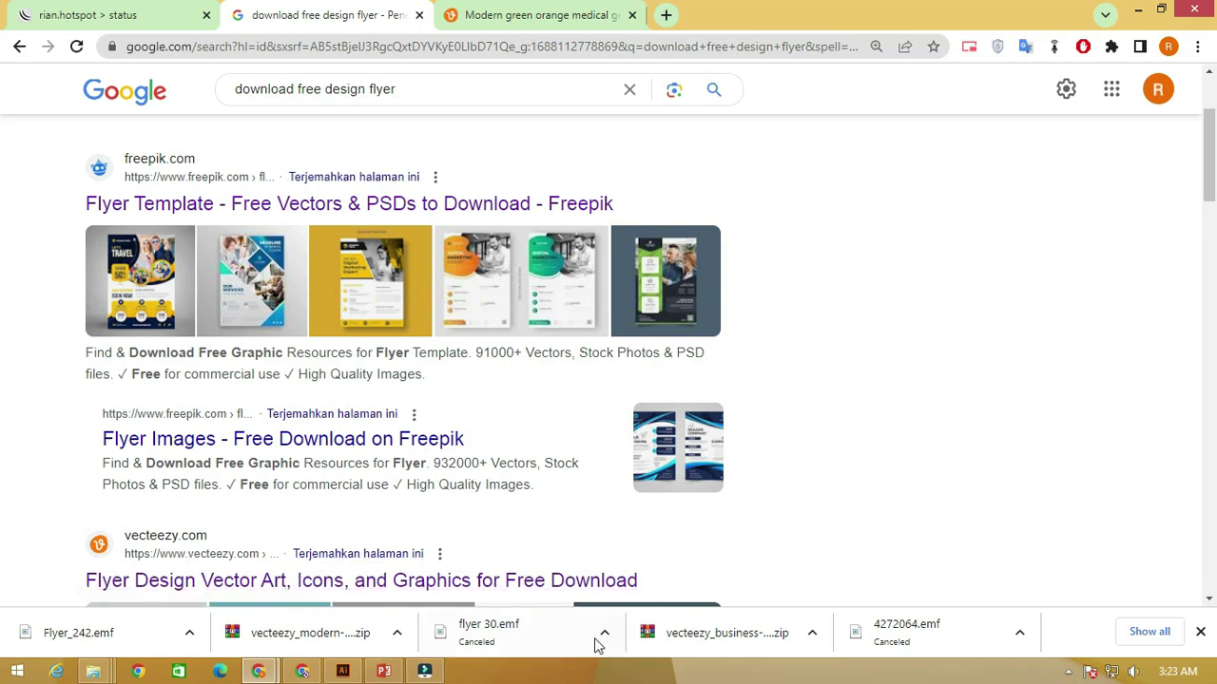
Try the canceled flyer 30.emf download, view the green-orange medical template, then return to PowerPoint.
{"action": "left_click", "coordinate": [466, 635]}
{"action": "left_click", "coordinate": [528, 18]}
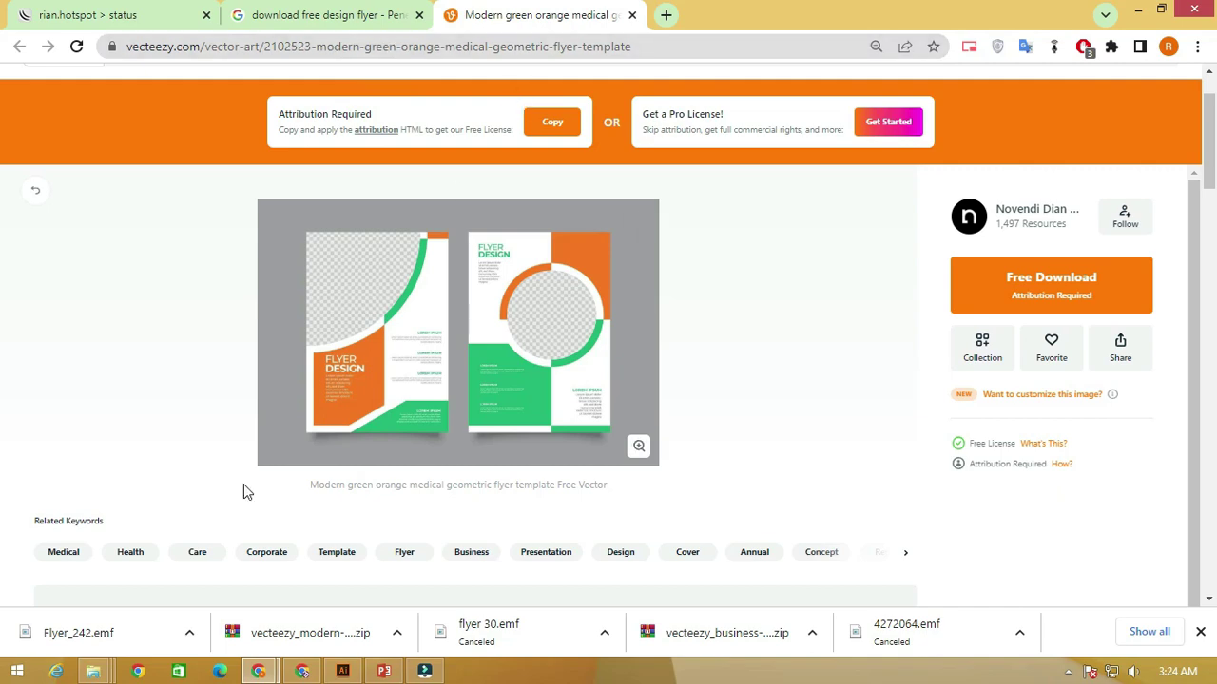
{"action": "left_click", "coordinate": [384, 672]}
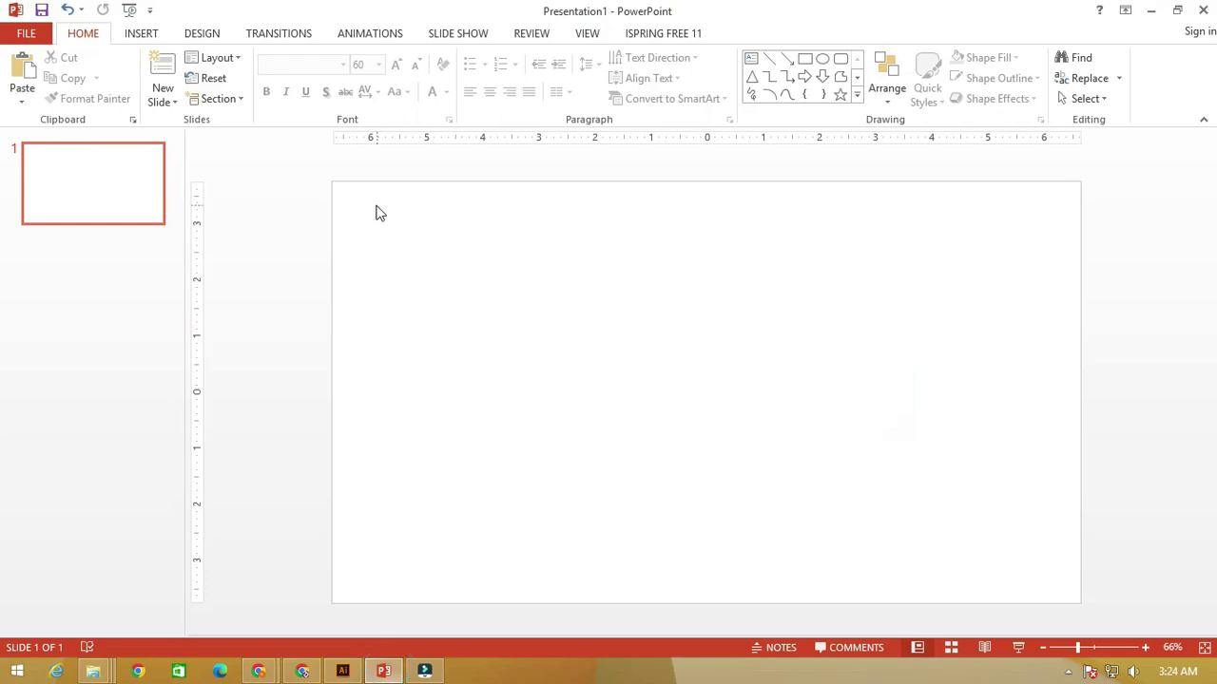
Move all Downloads files except the flyer archive into arsip, skipping missing items and replacing the license.
{"action": "left_click", "coordinate": [103, 672]}
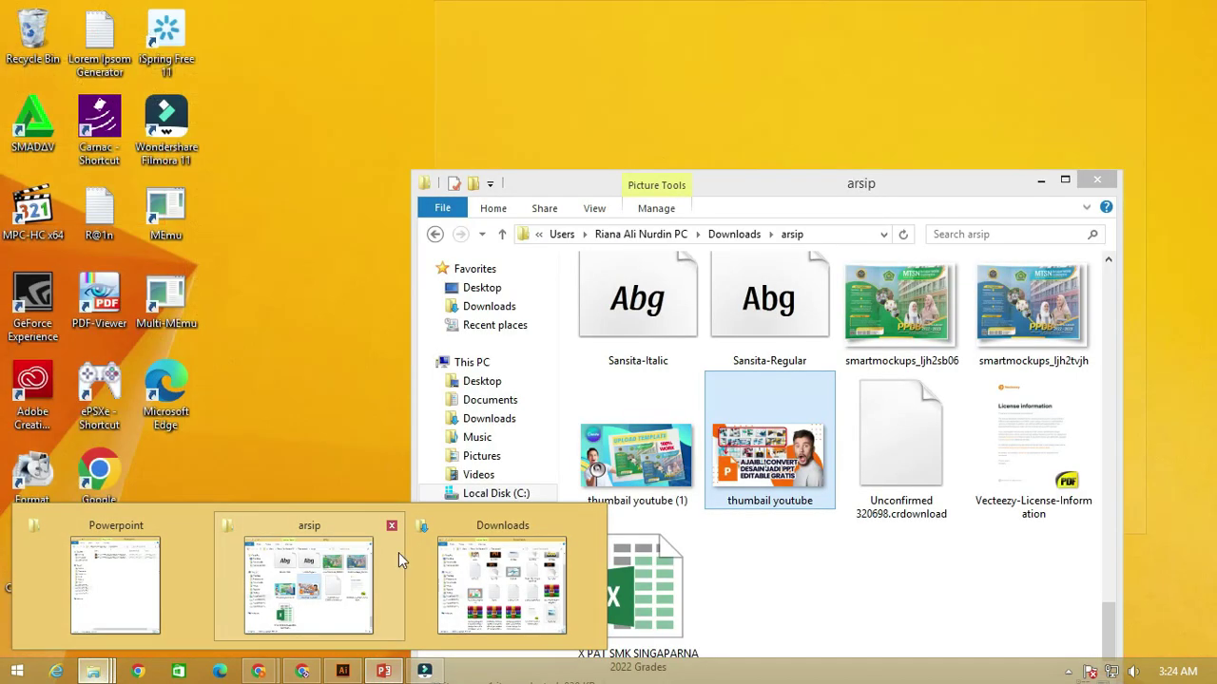
{"action": "left_click", "coordinate": [465, 556]}
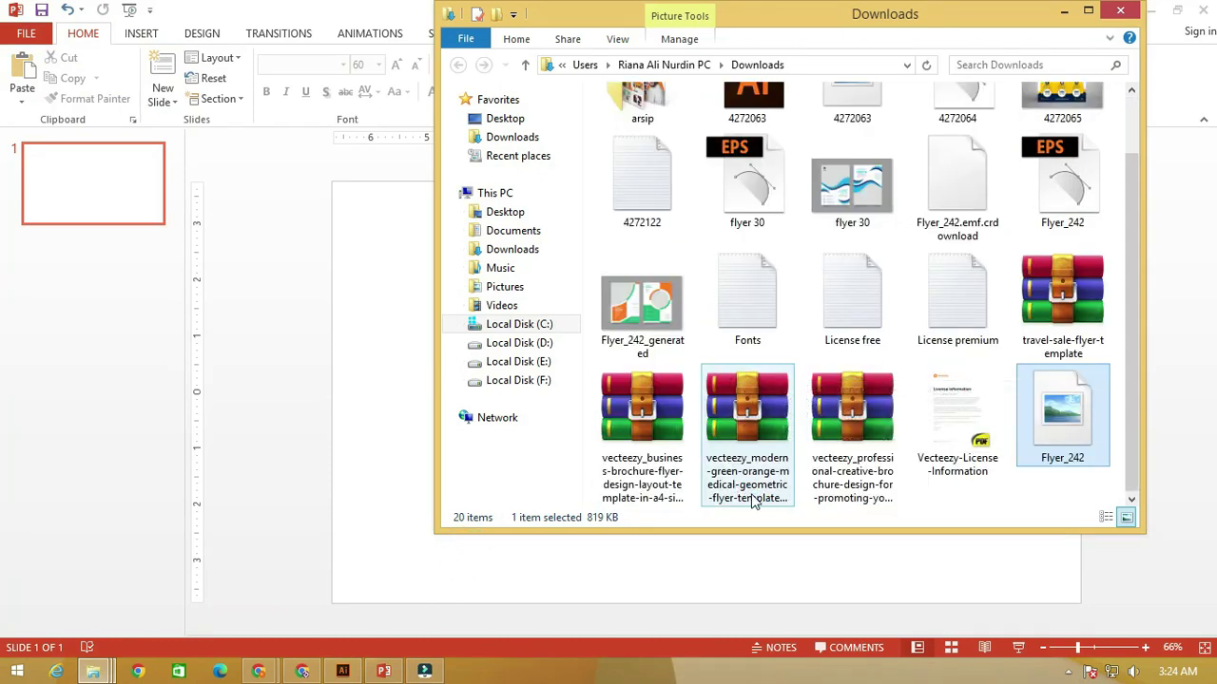
{"action": "left_click", "coordinate": [757, 433]}
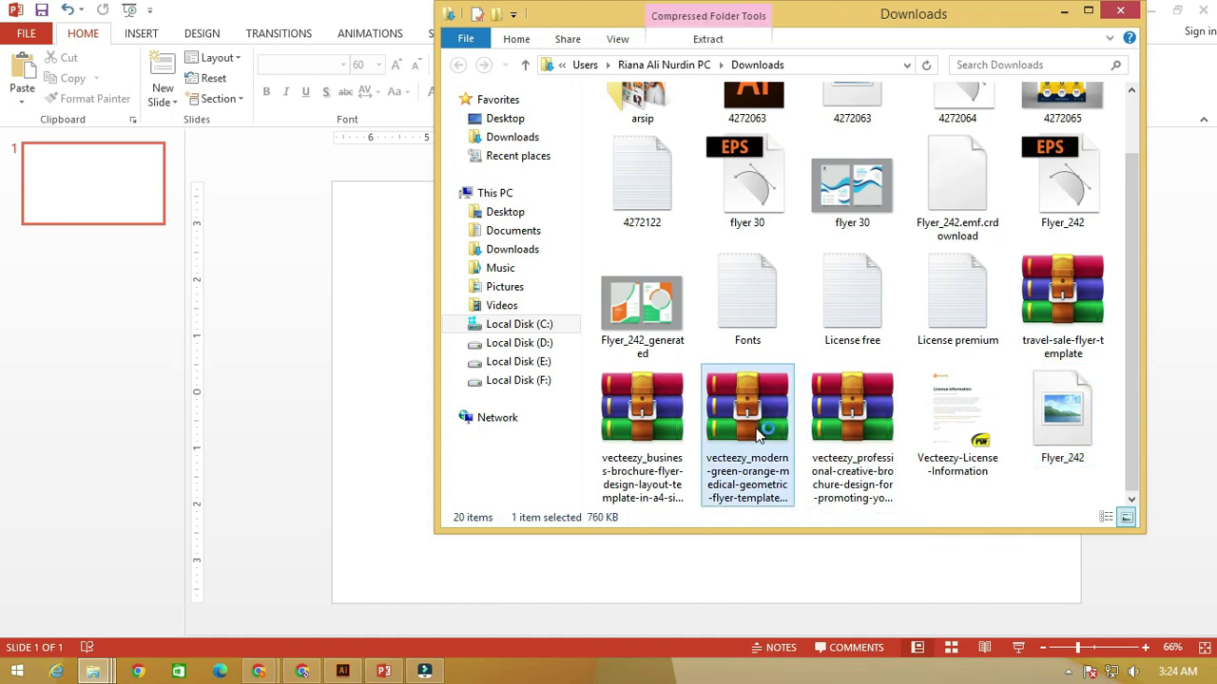
{"action": "key", "text": "ctrl+a"}
{"action": "scroll", "coordinate": [734, 442], "scroll_direction": "down", "scroll_amount": 2}
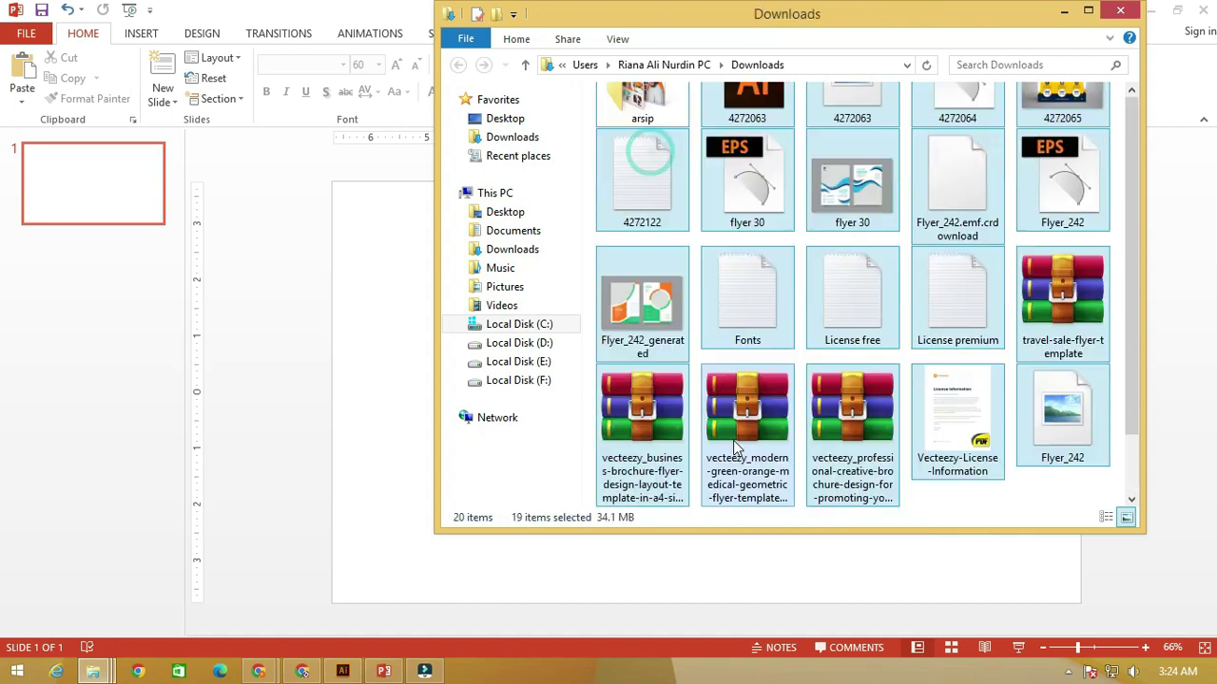
{"action": "left_click", "coordinate": [748, 408], "text": "ctrl"}
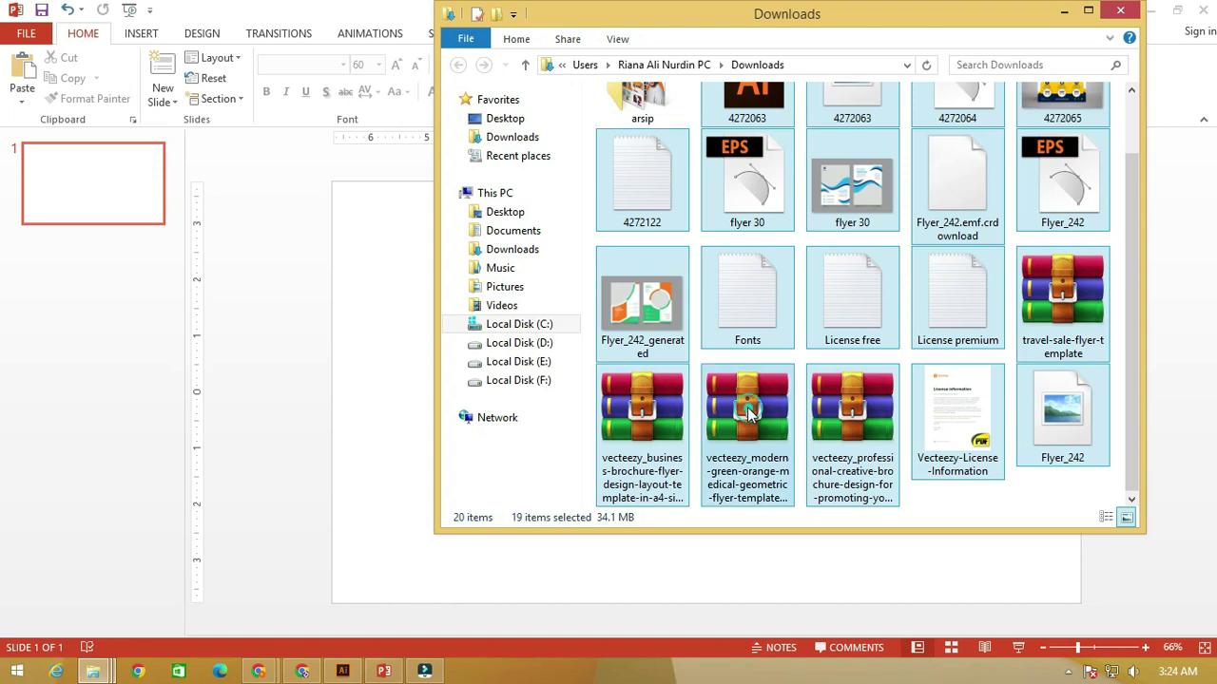
{"action": "scroll", "coordinate": [682, 407], "scroll_direction": "up", "scroll_amount": 2}
{"action": "left_click_drag", "start_coordinate": [681, 408], "coordinate": [647, 175]}
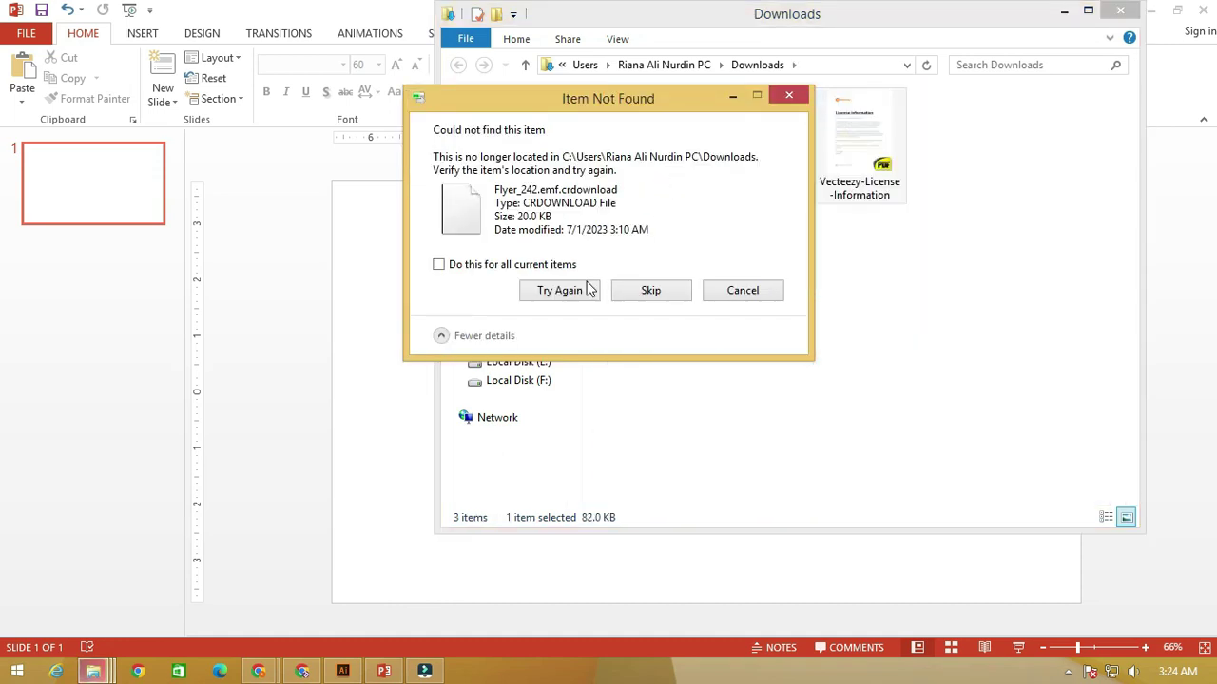
{"action": "left_click", "coordinate": [521, 265]}
{"action": "left_click", "coordinate": [648, 292]}
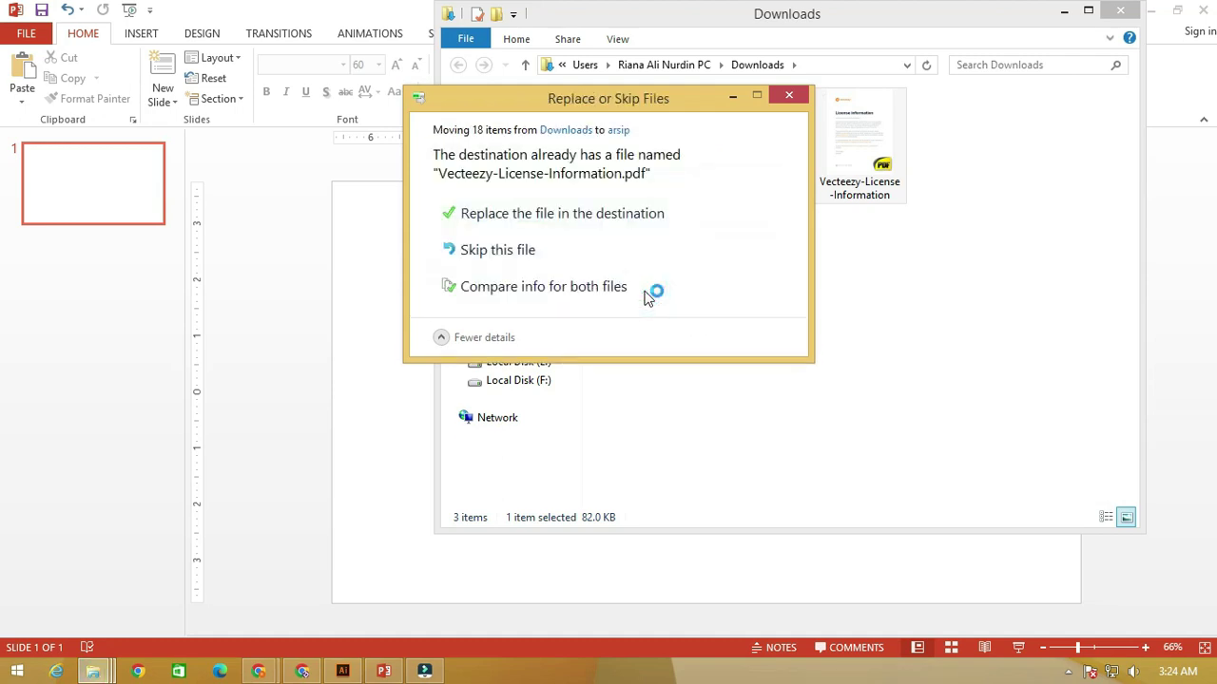
{"action": "left_click", "coordinate": [610, 224]}
Extract the green-orange flyer archive right inside the Downloads folder.
{"action": "left_click", "coordinate": [724, 98]}
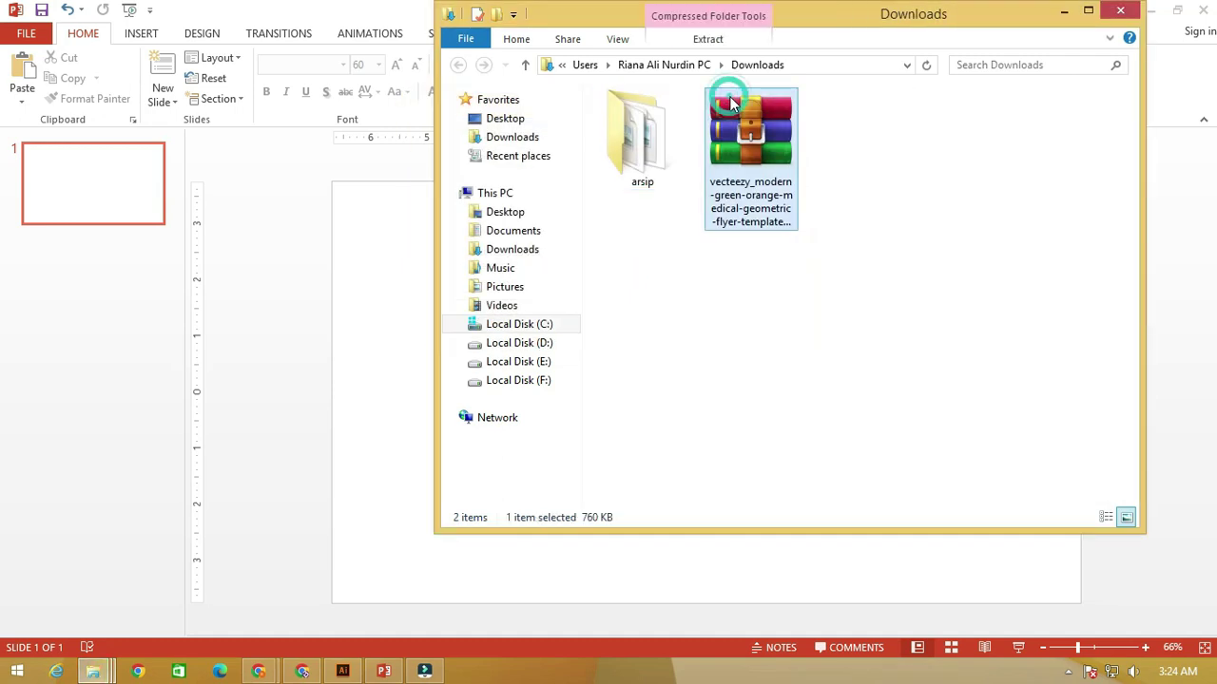
{"action": "right_click", "coordinate": [747, 152]}
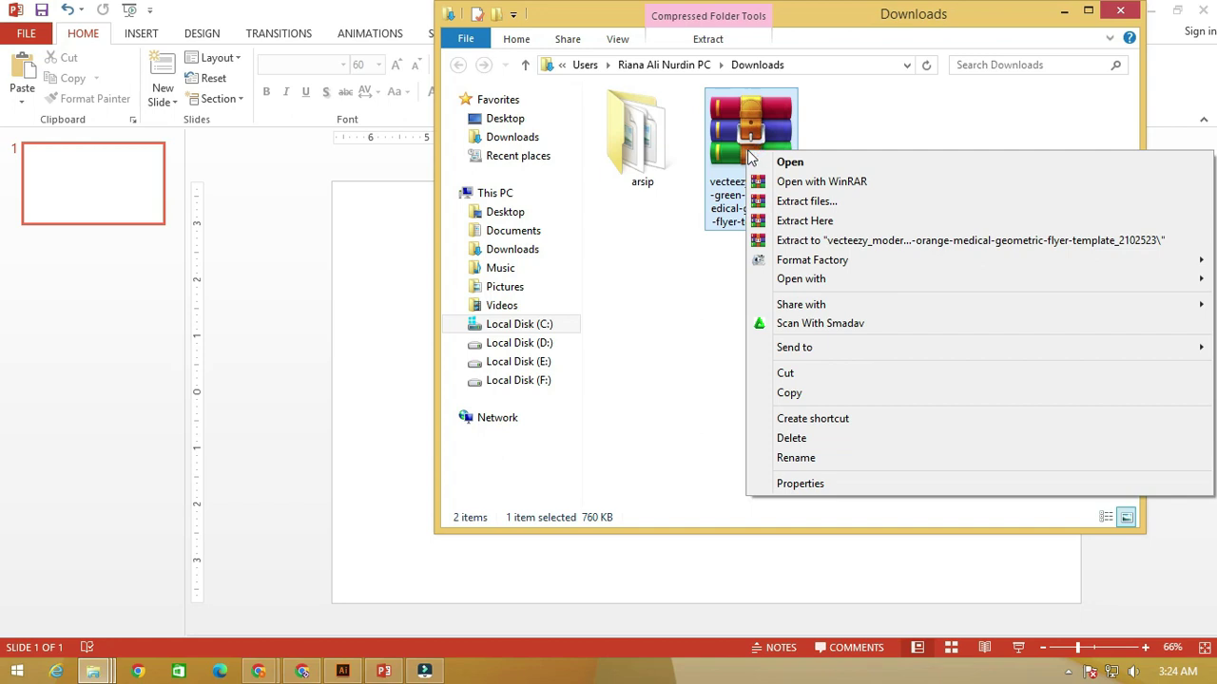
{"action": "left_click", "coordinate": [815, 29]}
{"action": "left_click_drag", "start_coordinate": [814, 30], "coordinate": [663, 66]}
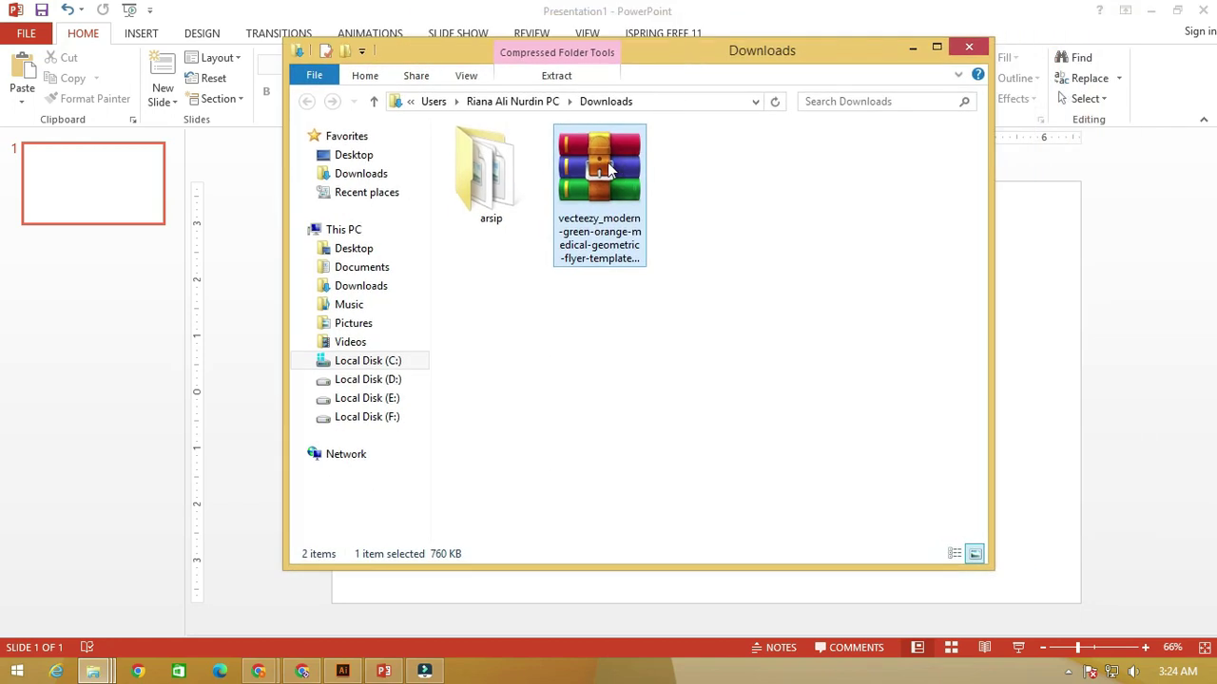
{"action": "right_click", "coordinate": [609, 164]}
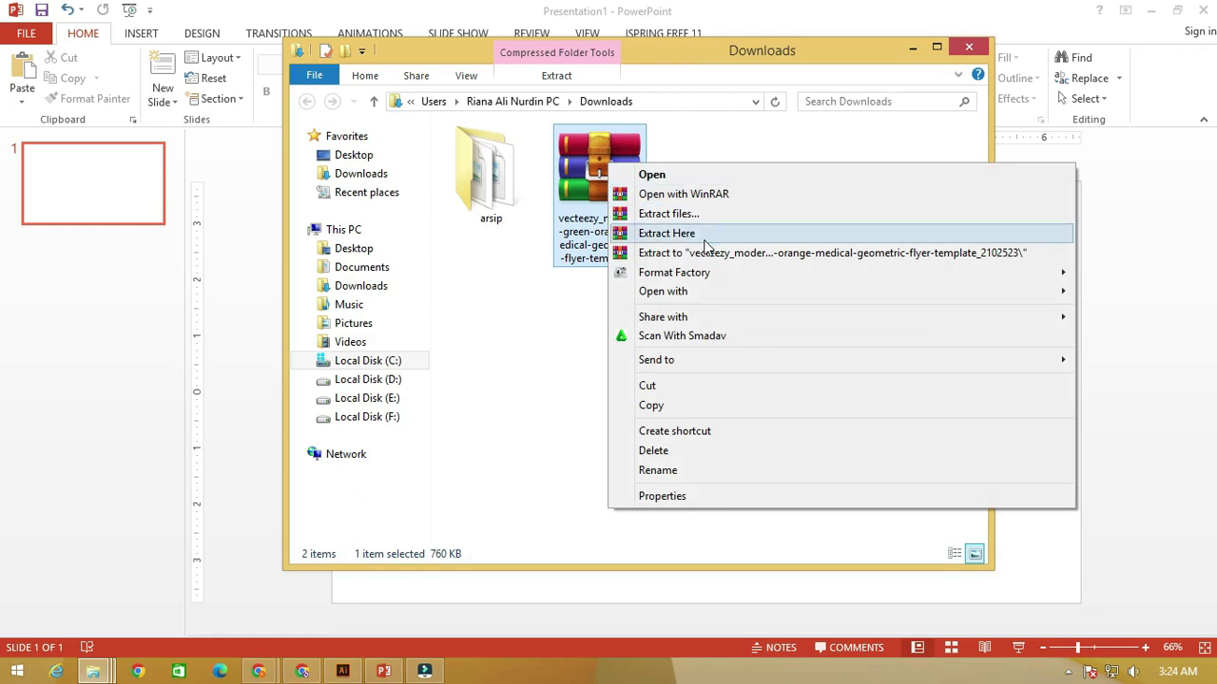
{"action": "left_click", "coordinate": [703, 238]}
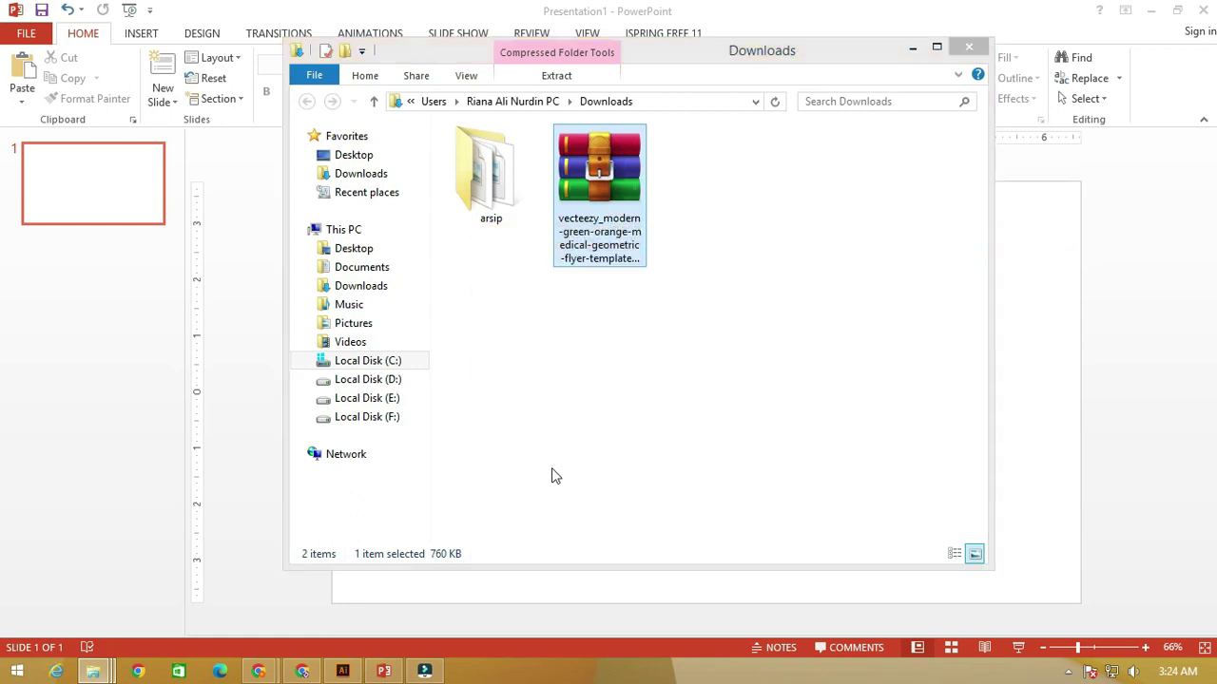
Close the arsip window and open the extracted Flyer_242 file from Downloads.
{"action": "left_click", "coordinate": [259, 671]}
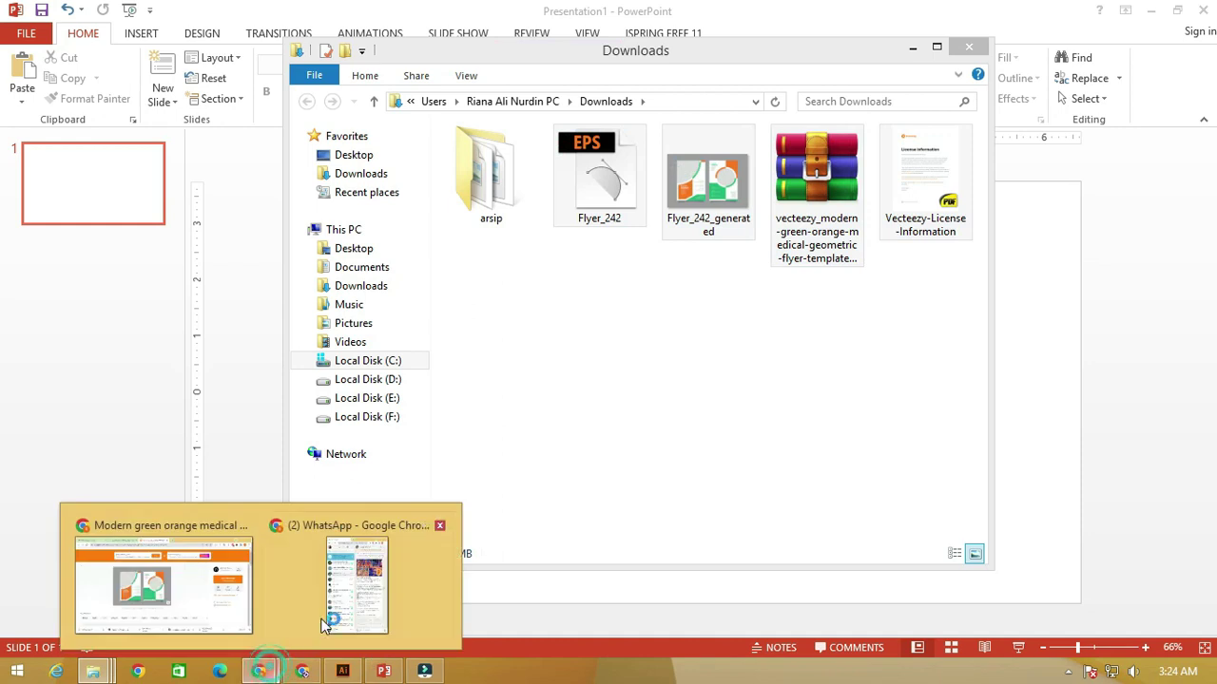
{"action": "left_click", "coordinate": [179, 580]}
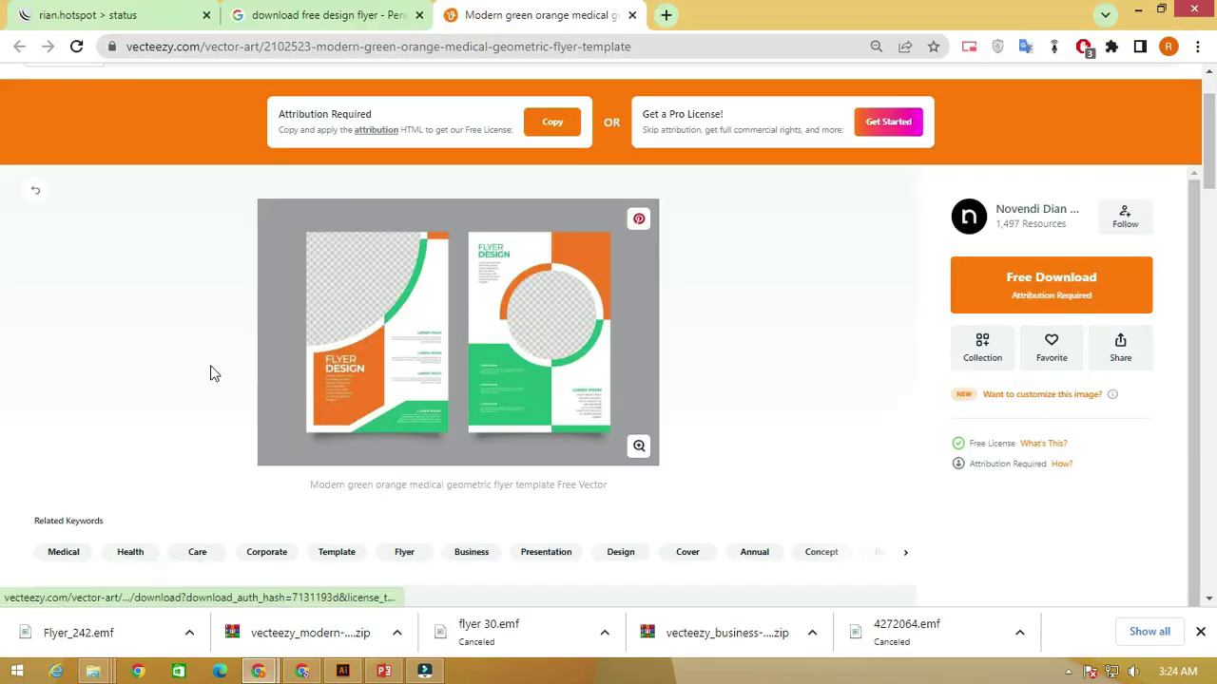
{"action": "left_click", "coordinate": [93, 671]}
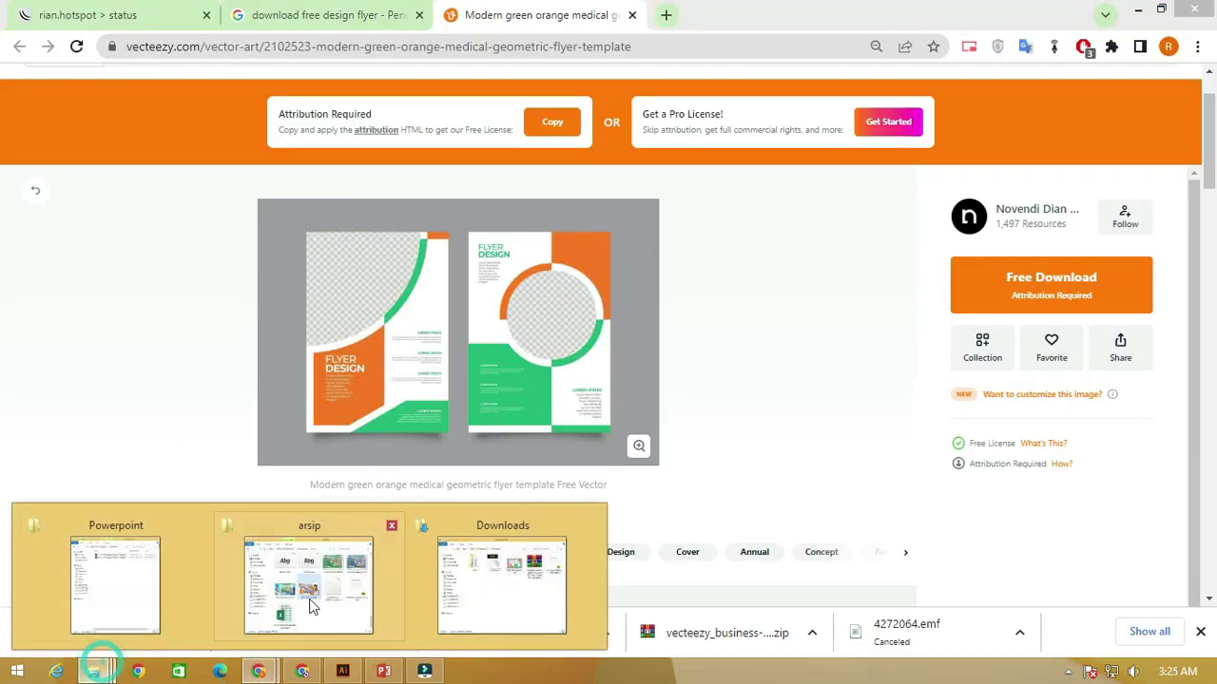
{"action": "left_click", "coordinate": [389, 527]}
{"action": "left_click", "coordinate": [380, 581]}
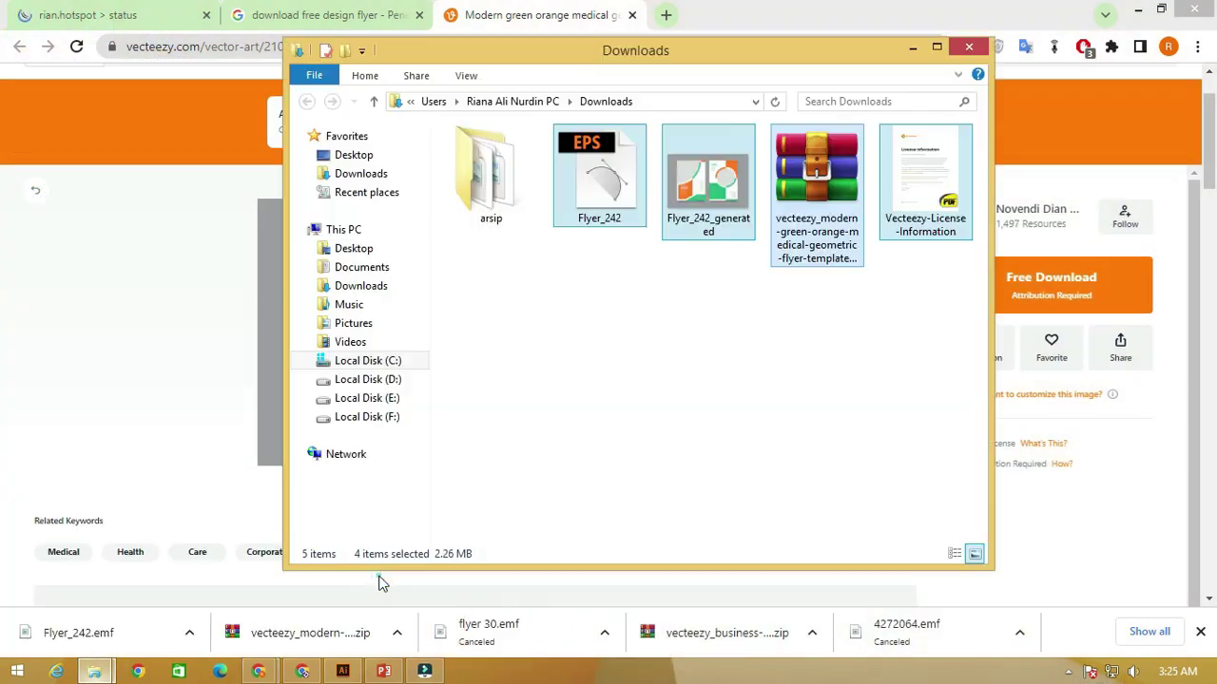
{"action": "left_click", "coordinate": [622, 207]}
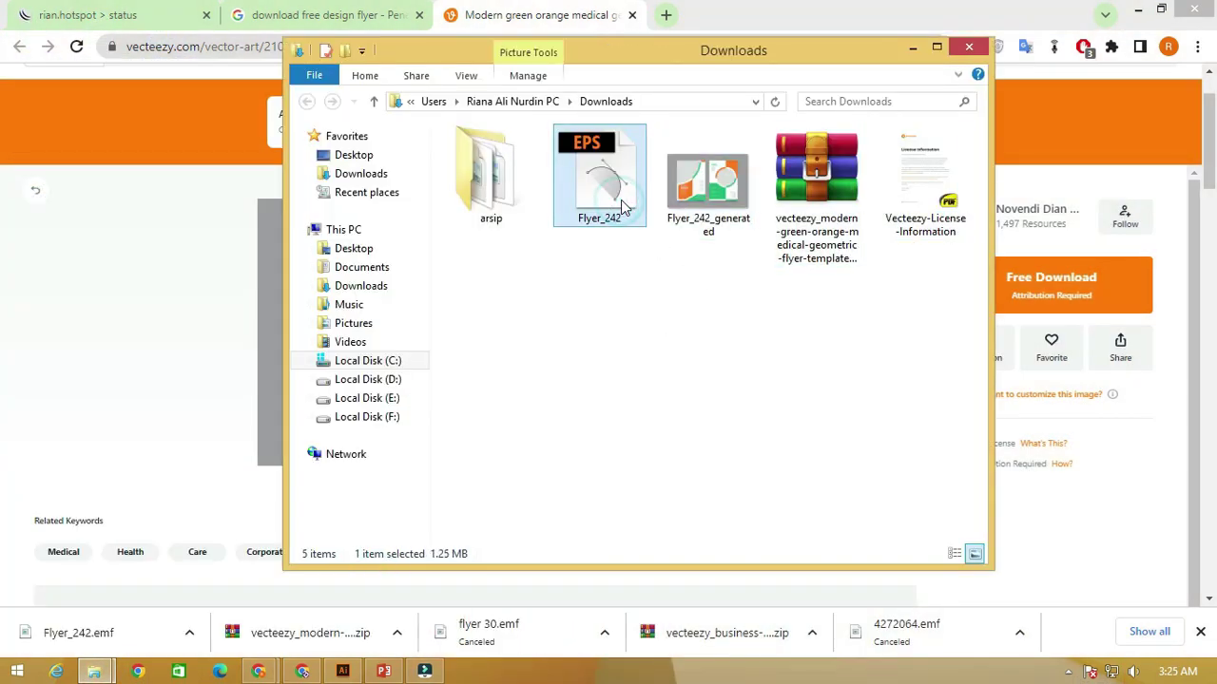
{"action": "double_click", "coordinate": [625, 207]}
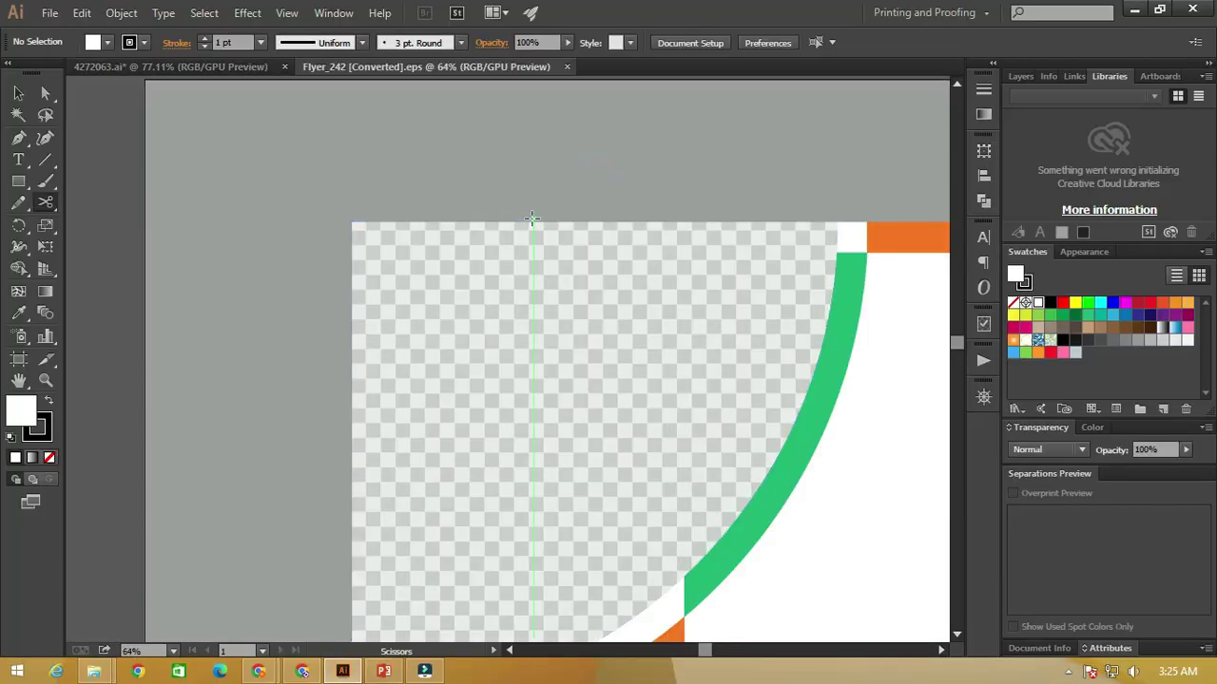
Zoom out and pan to see both Flyer_242 pages, then close it and 4272063.ai unsaved.
{"action": "key", "text": "z"}
{"action": "left_click", "coordinate": [532, 219], "text": "alt"}
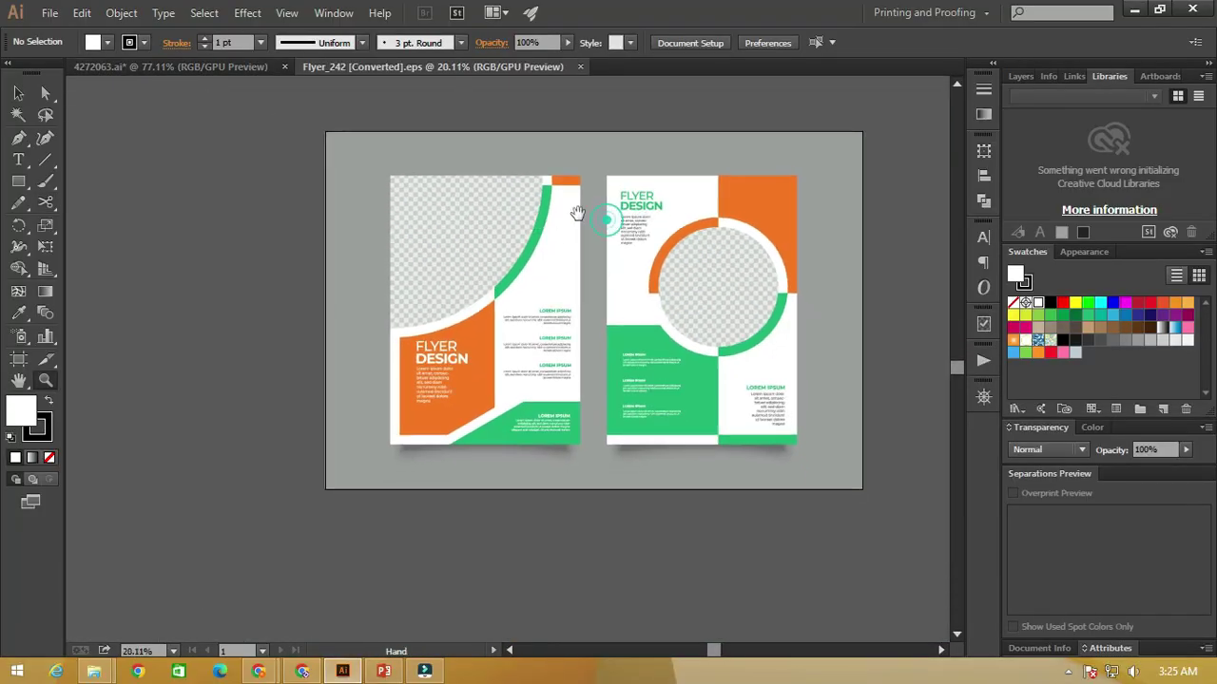
{"action": "left_click_drag", "start_coordinate": [577, 212], "coordinate": [535, 212]}
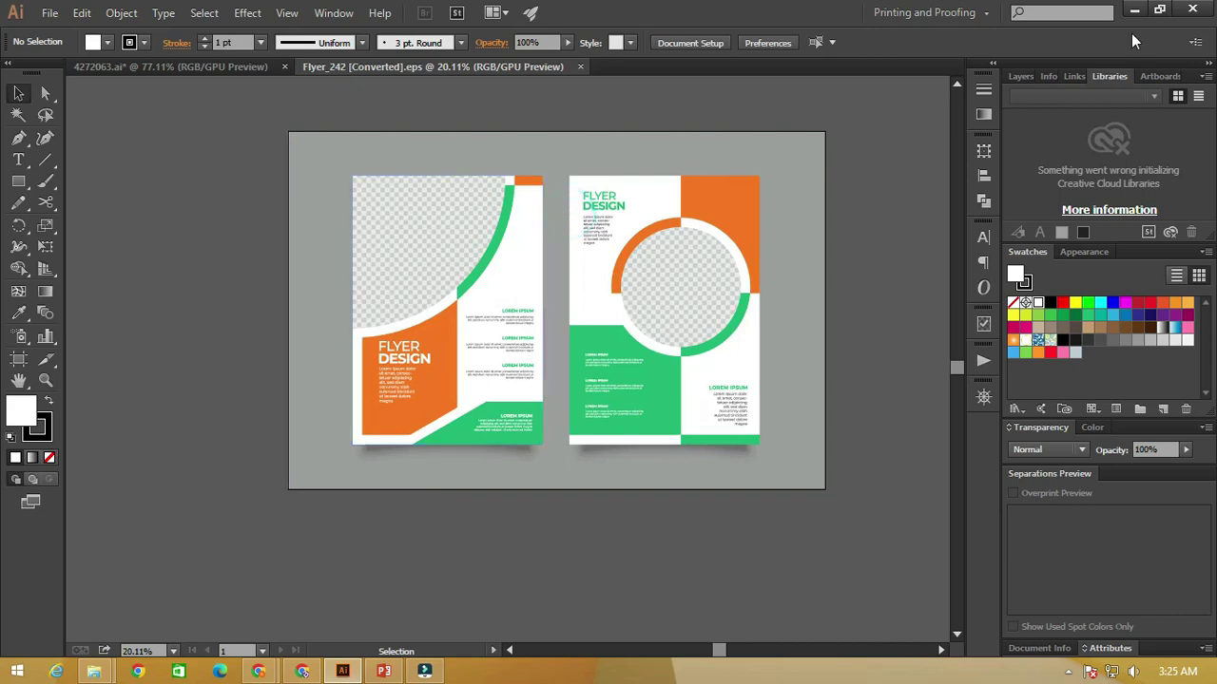
{"action": "left_click", "coordinate": [1194, 9]}
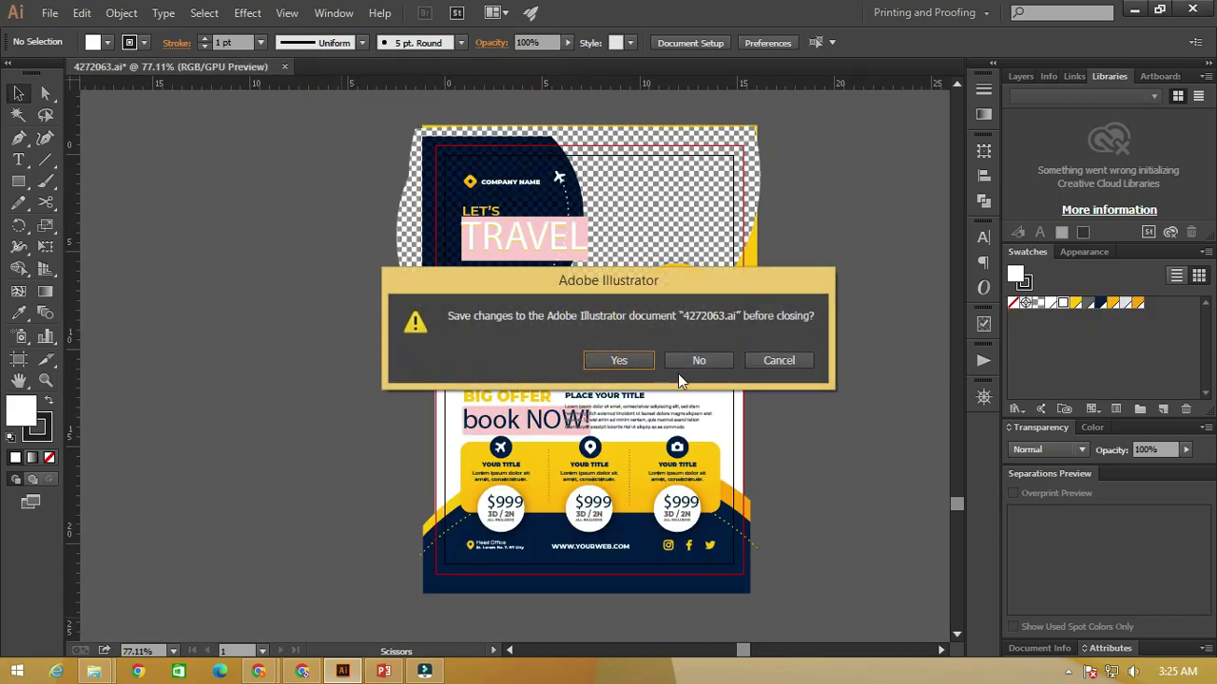
{"action": "left_click", "coordinate": [713, 360]}
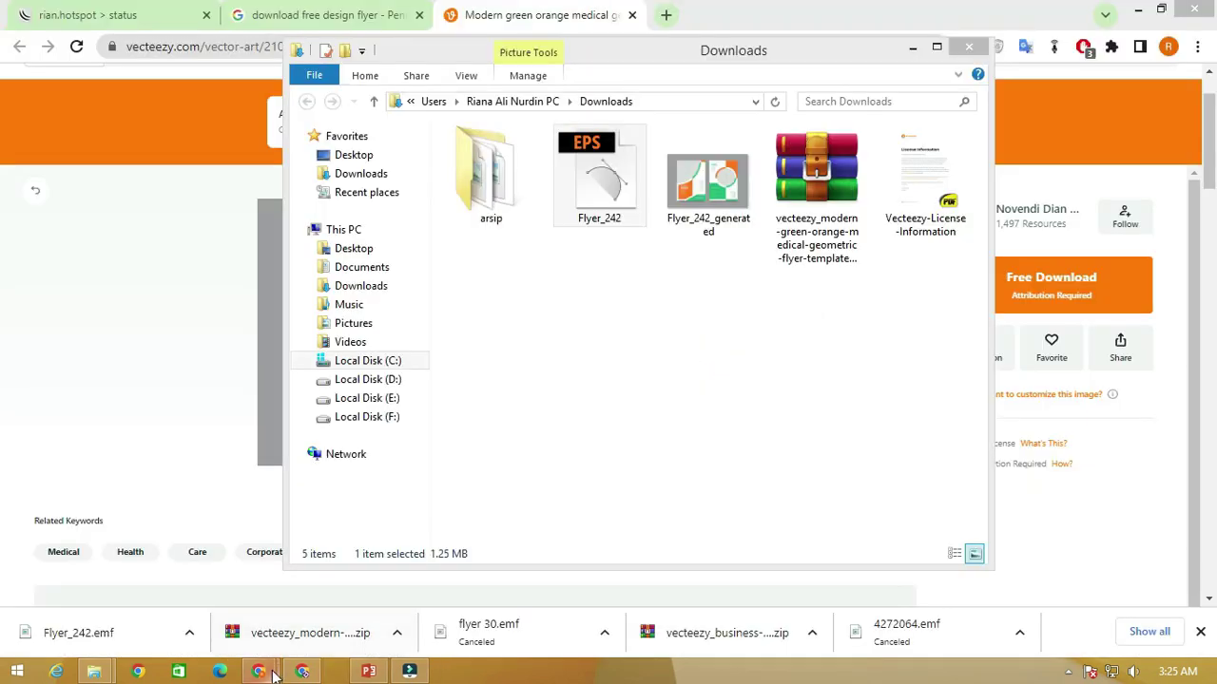
Search Google for 'eps to emf' in a new browser tab.
{"action": "mouse_move", "coordinate": [271, 674]}
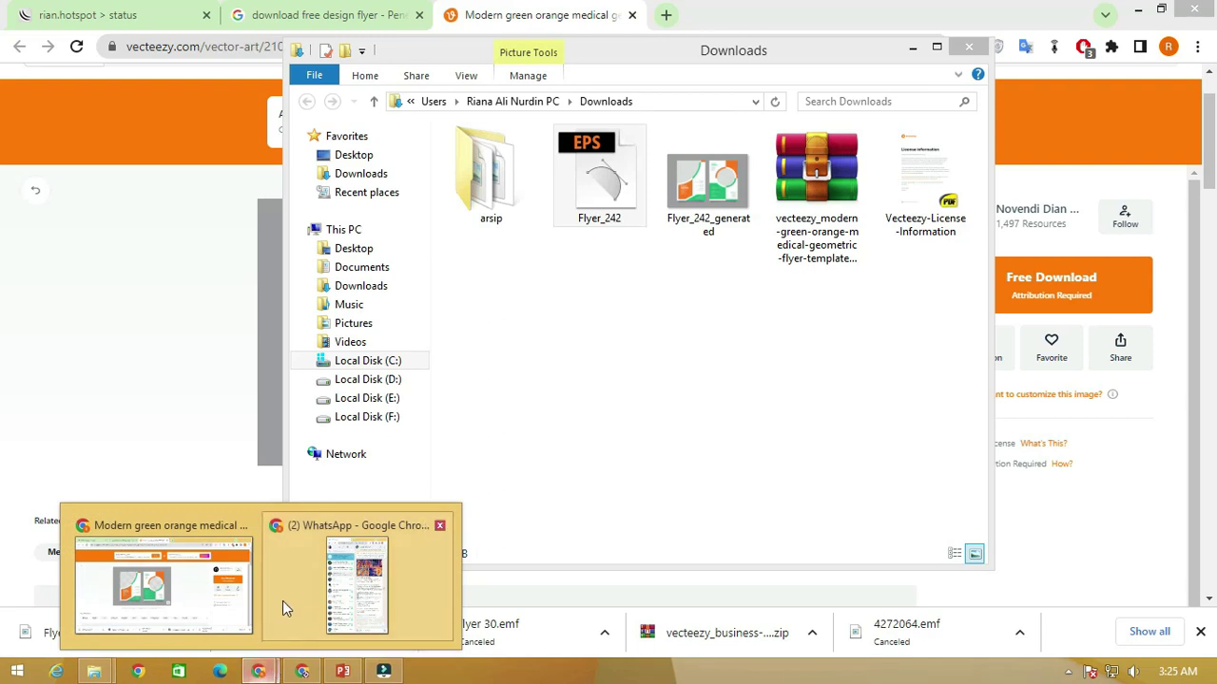
{"action": "left_click", "coordinate": [198, 561]}
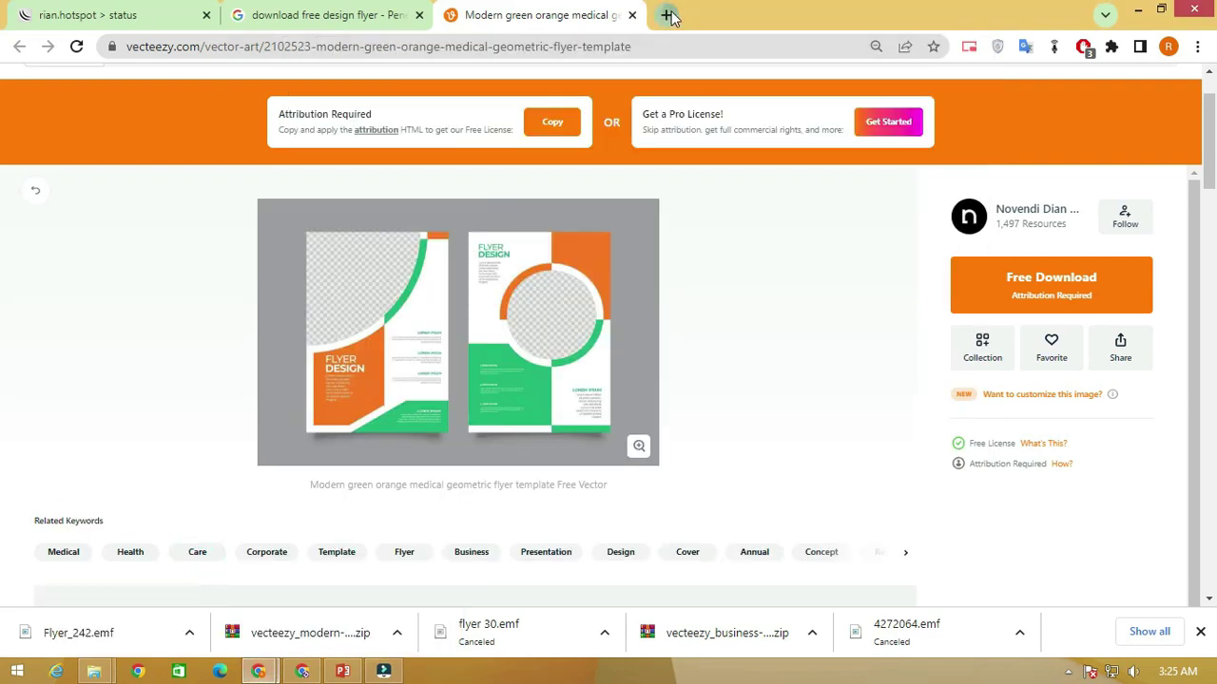
{"action": "left_click", "coordinate": [665, 14]}
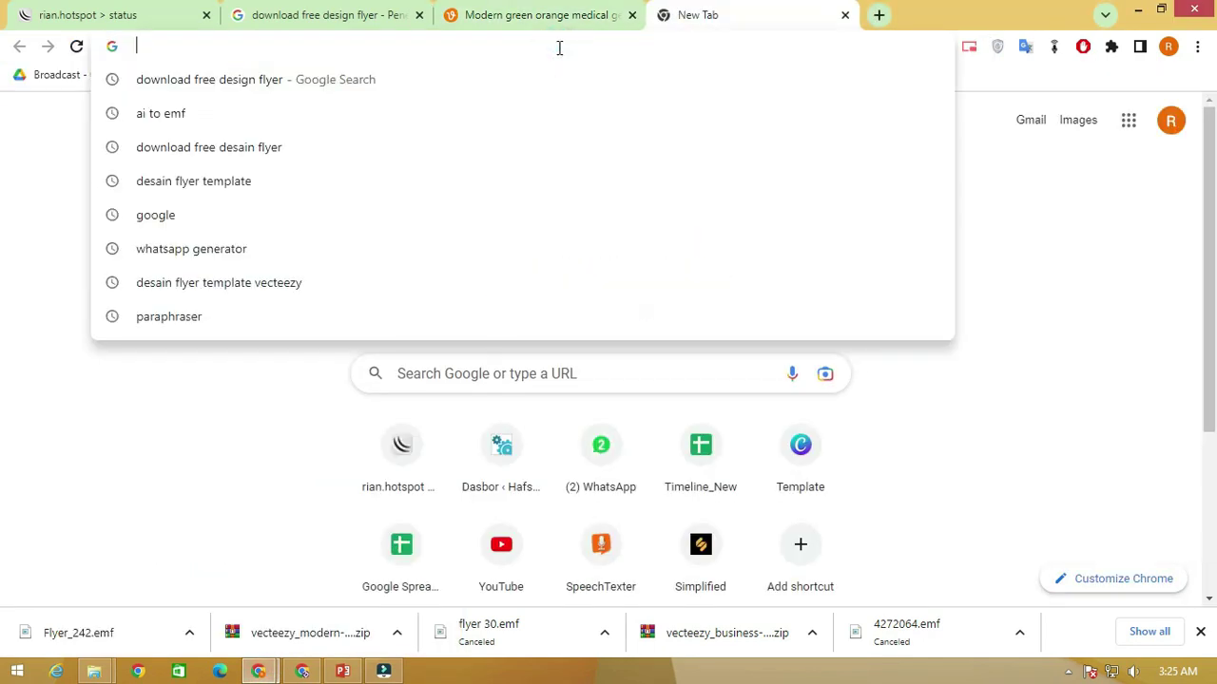
{"action": "type", "text": "eps t"}
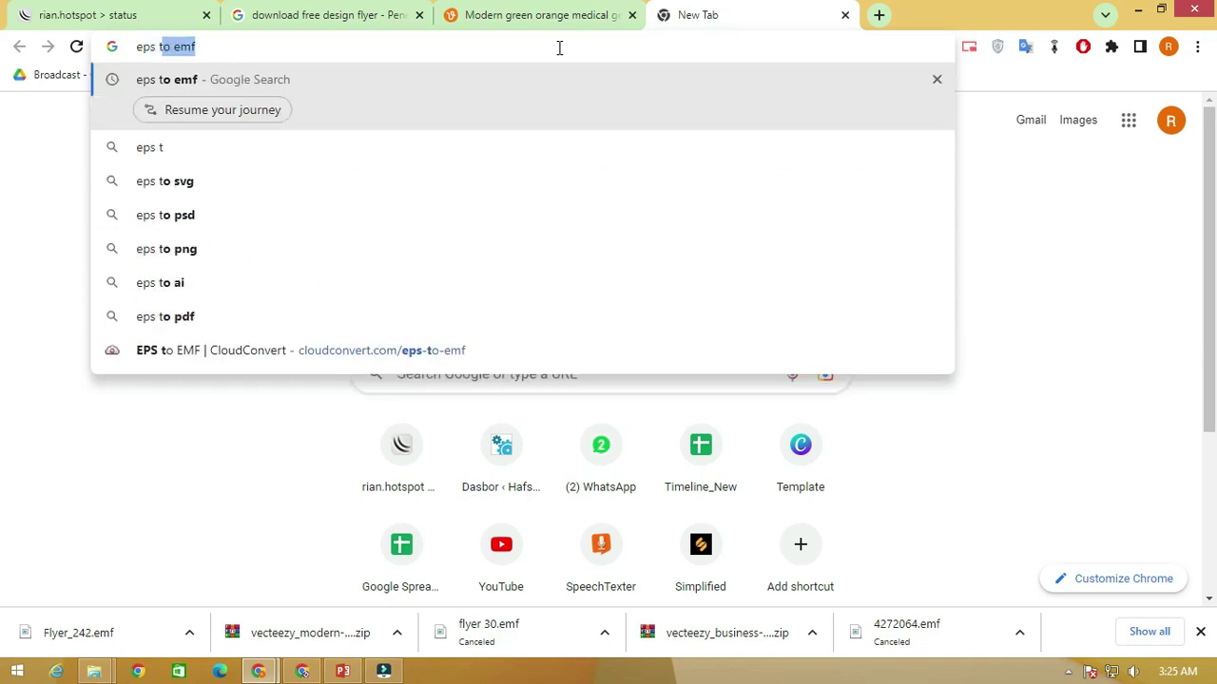
{"action": "key", "text": "Return"}
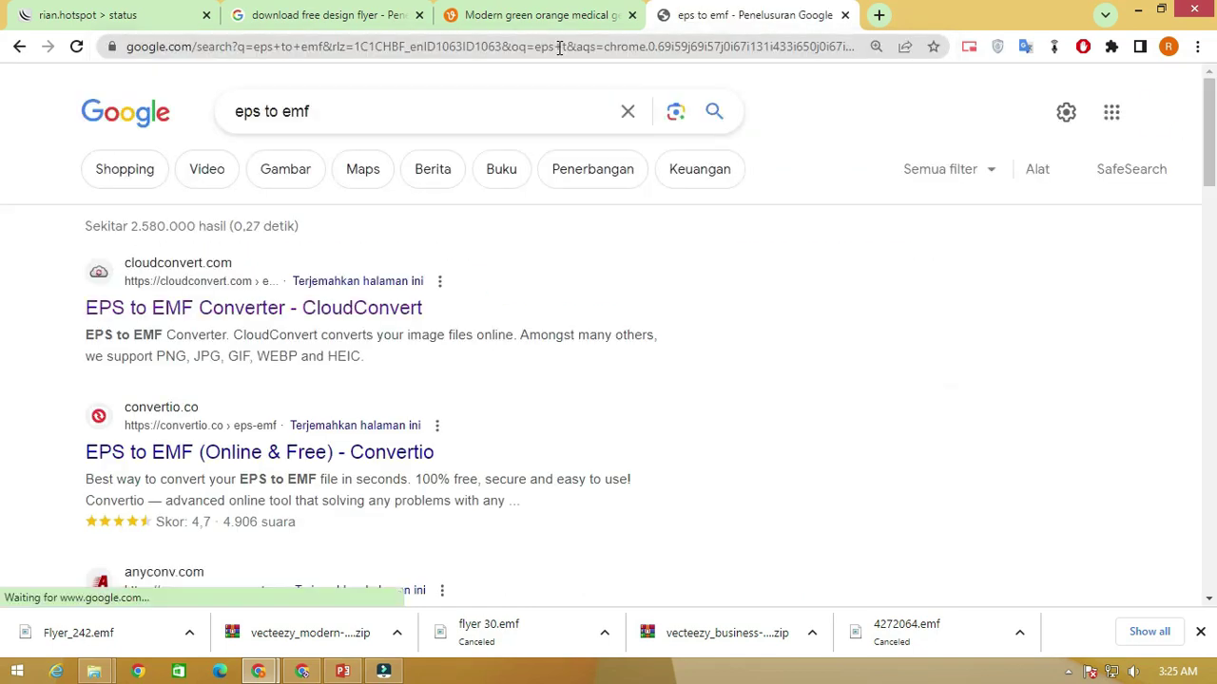
Open the CloudConvert and Convertio EPS to EMF converters, showing CloudConvert.
{"action": "right_click", "coordinate": [172, 320]}
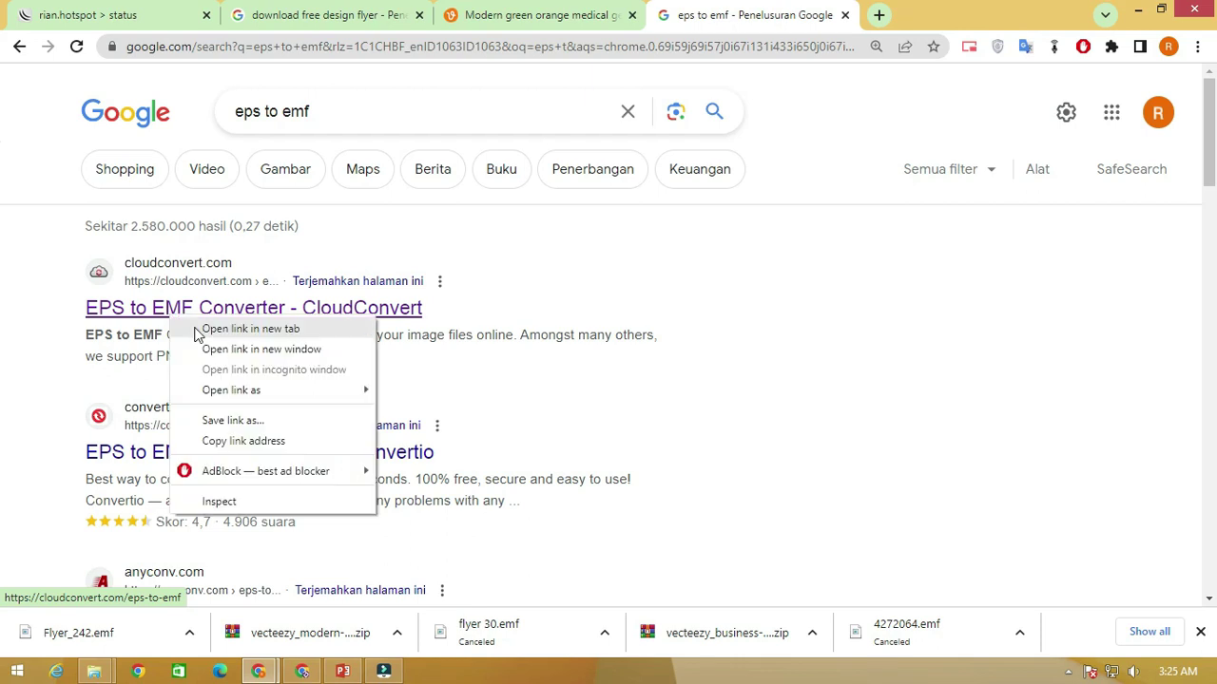
{"action": "left_click", "coordinate": [195, 328]}
{"action": "left_click", "coordinate": [262, 452]}
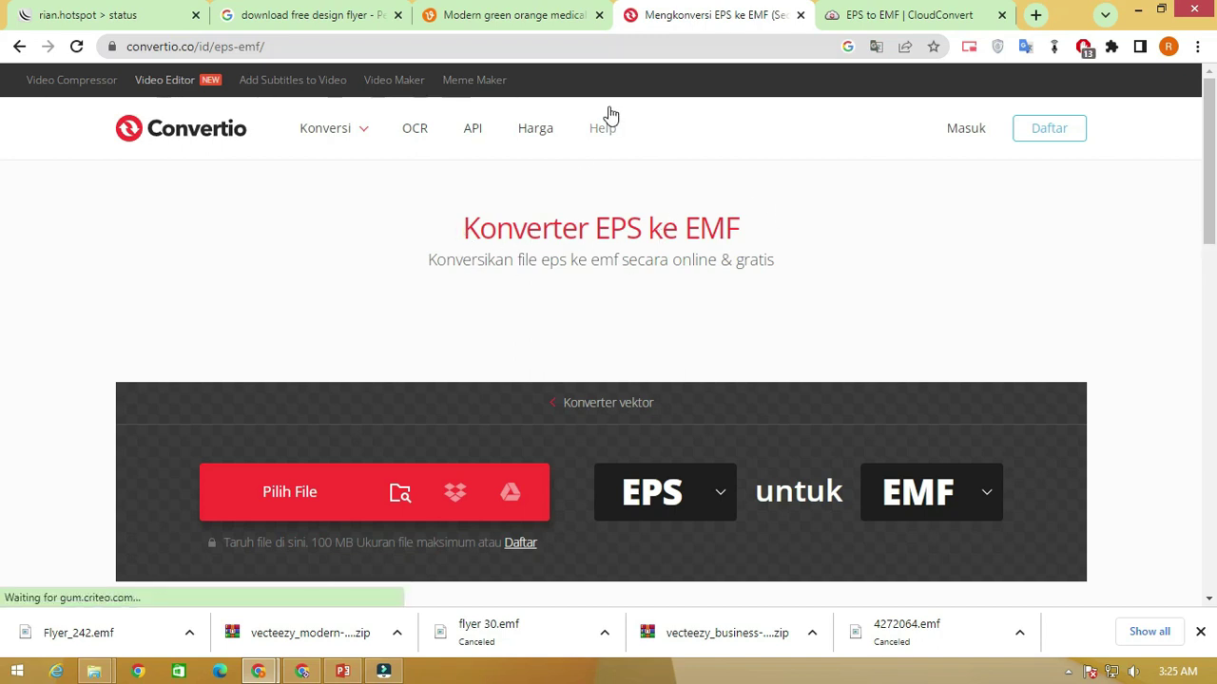
{"action": "left_click", "coordinate": [872, 8]}
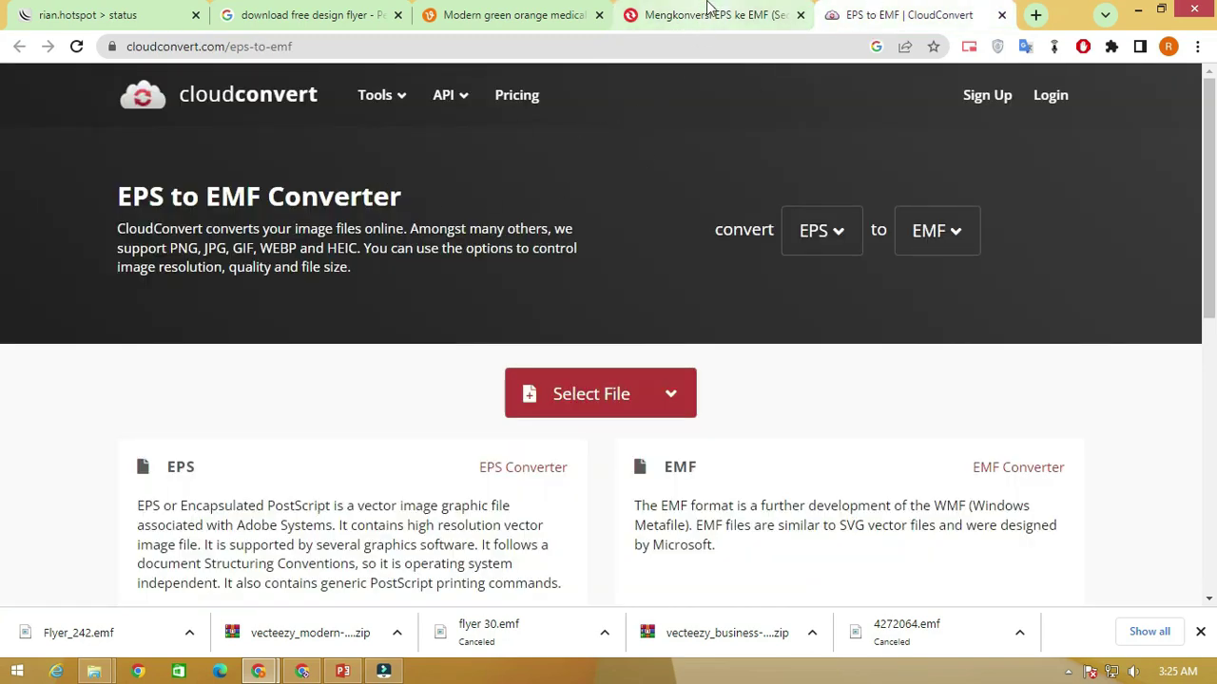
Upload Flyer_242.eps to CloudConvert, convert it to EMF and download the result.
{"action": "left_click", "coordinate": [576, 389]}
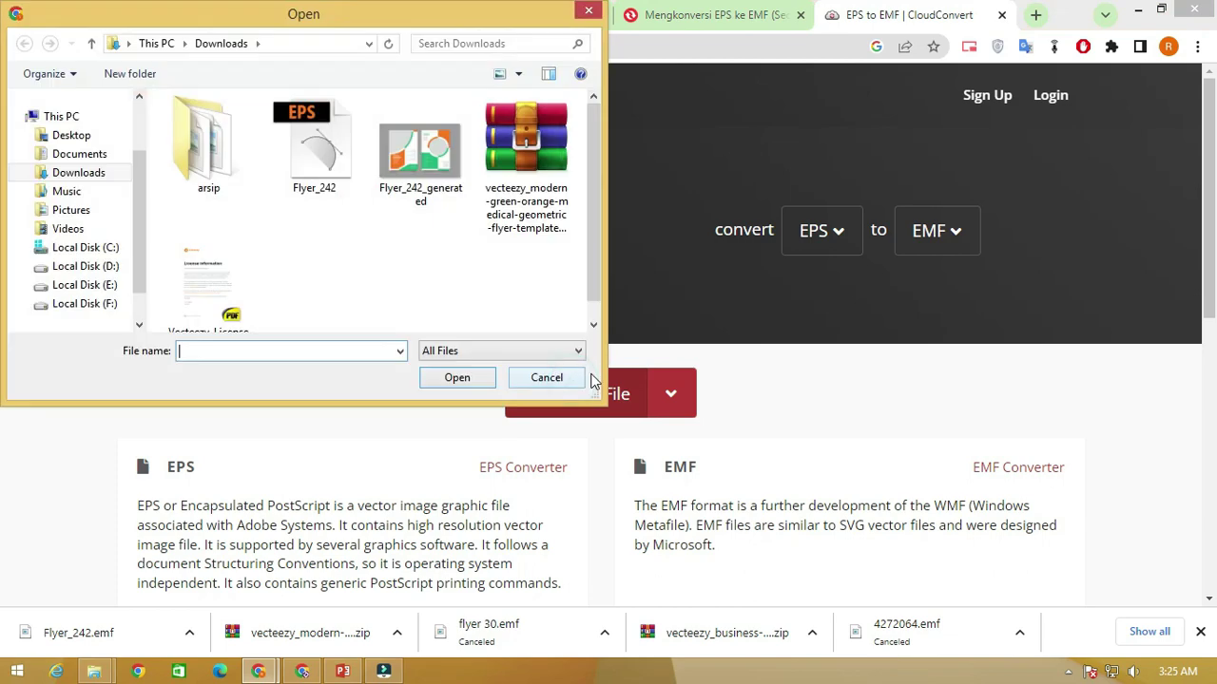
{"action": "left_click", "coordinate": [342, 145]}
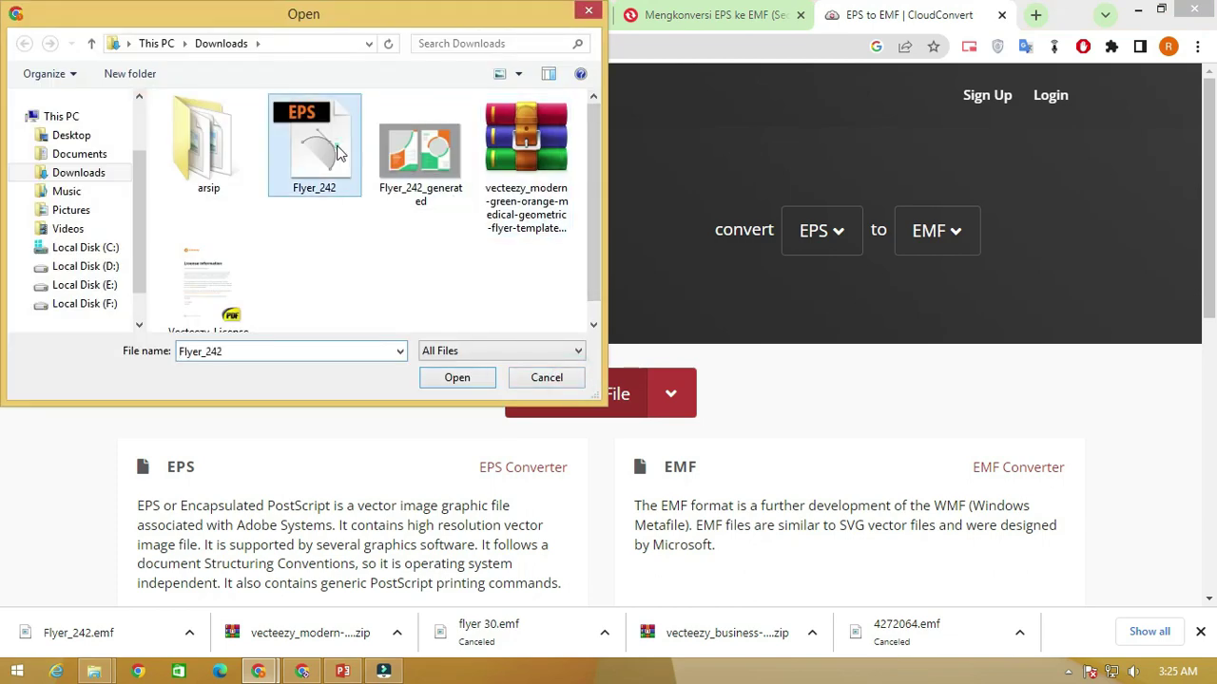
{"action": "left_click", "coordinate": [454, 377]}
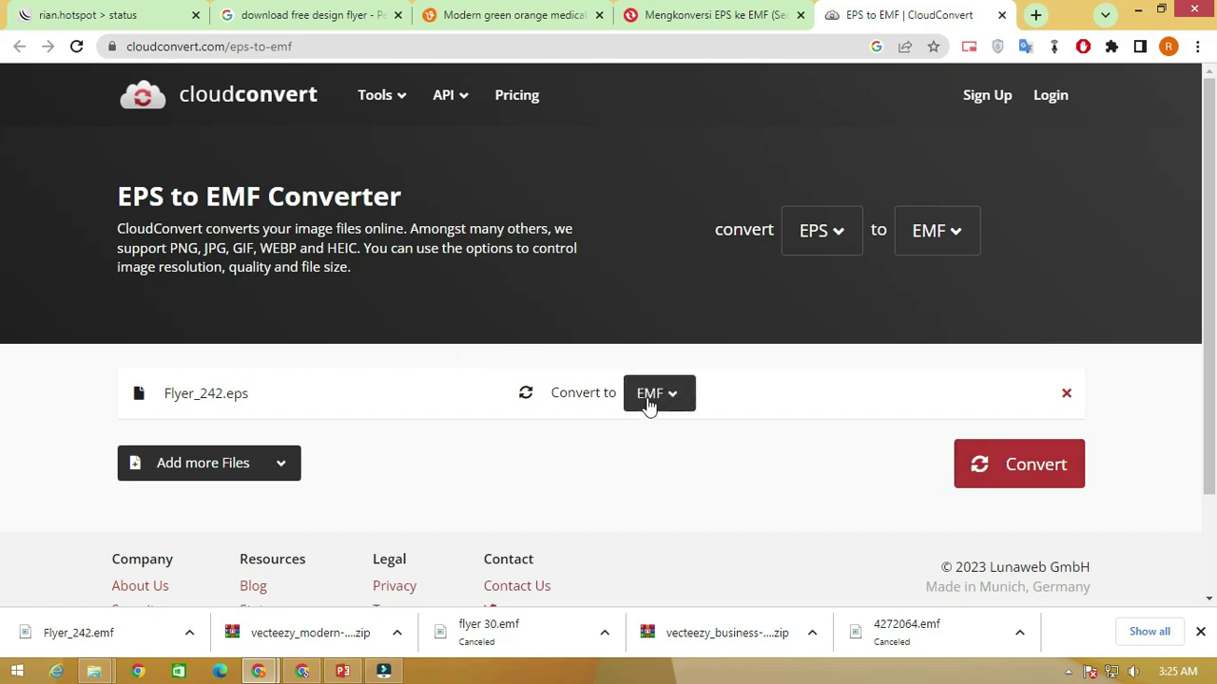
{"action": "left_click", "coordinate": [1034, 485]}
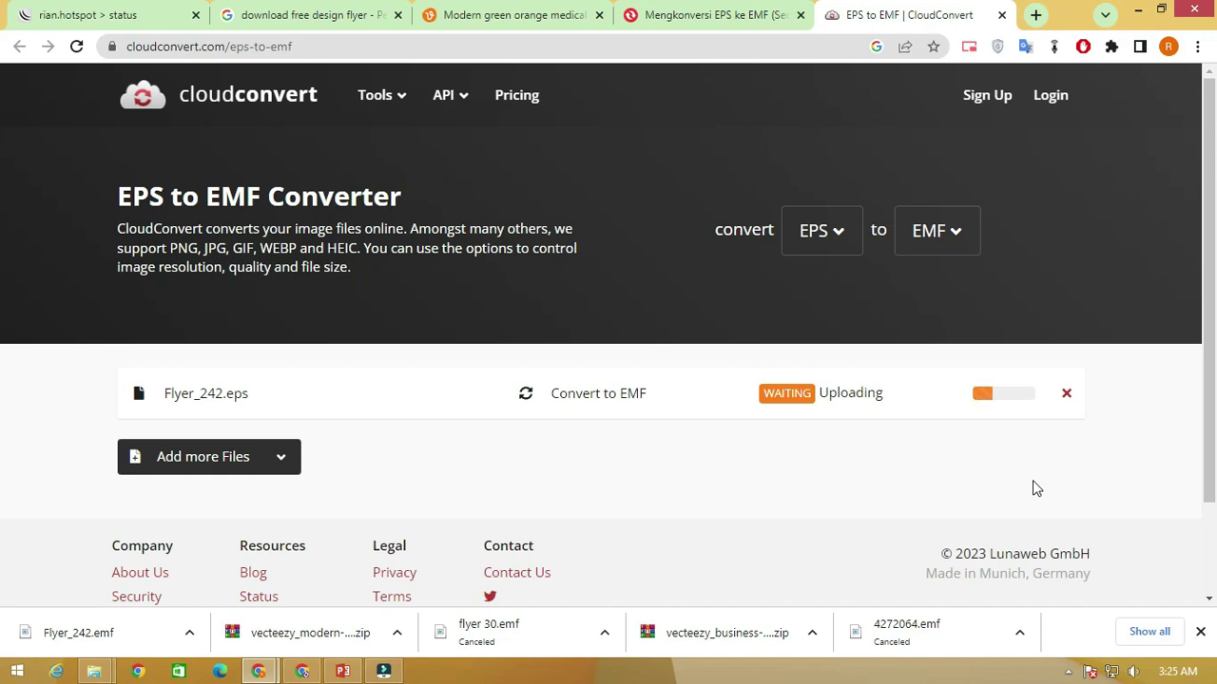
{"action": "left_click", "coordinate": [1200, 631]}
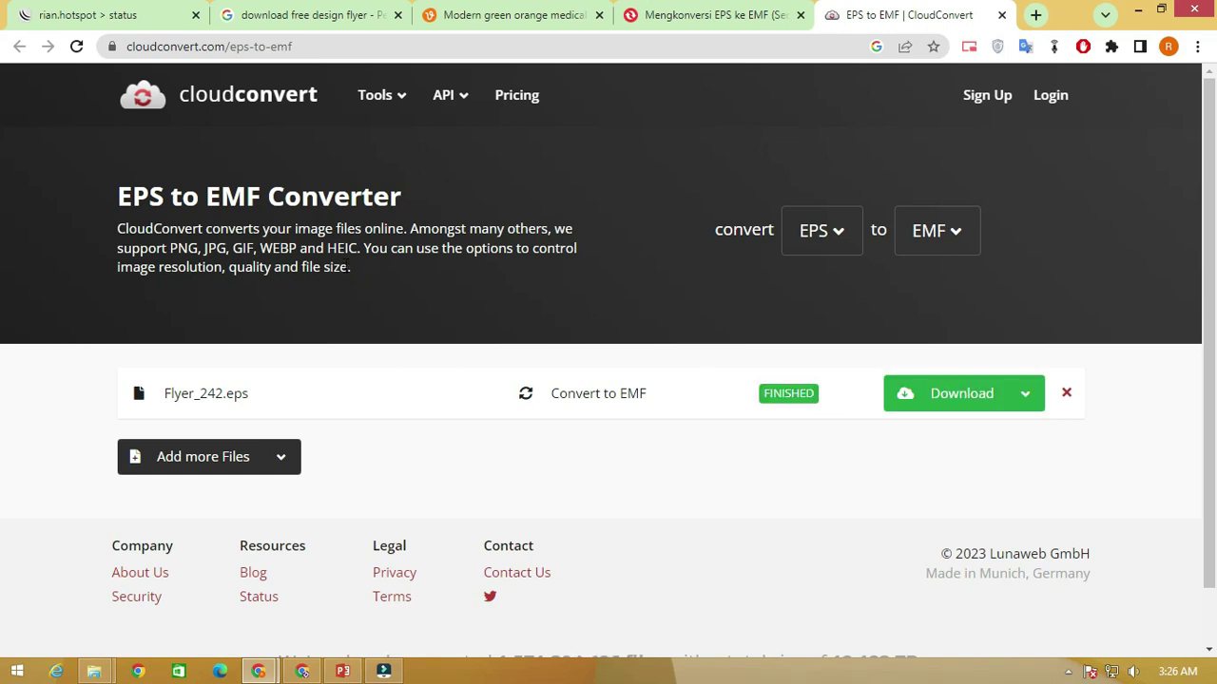
{"action": "left_click", "coordinate": [956, 395]}
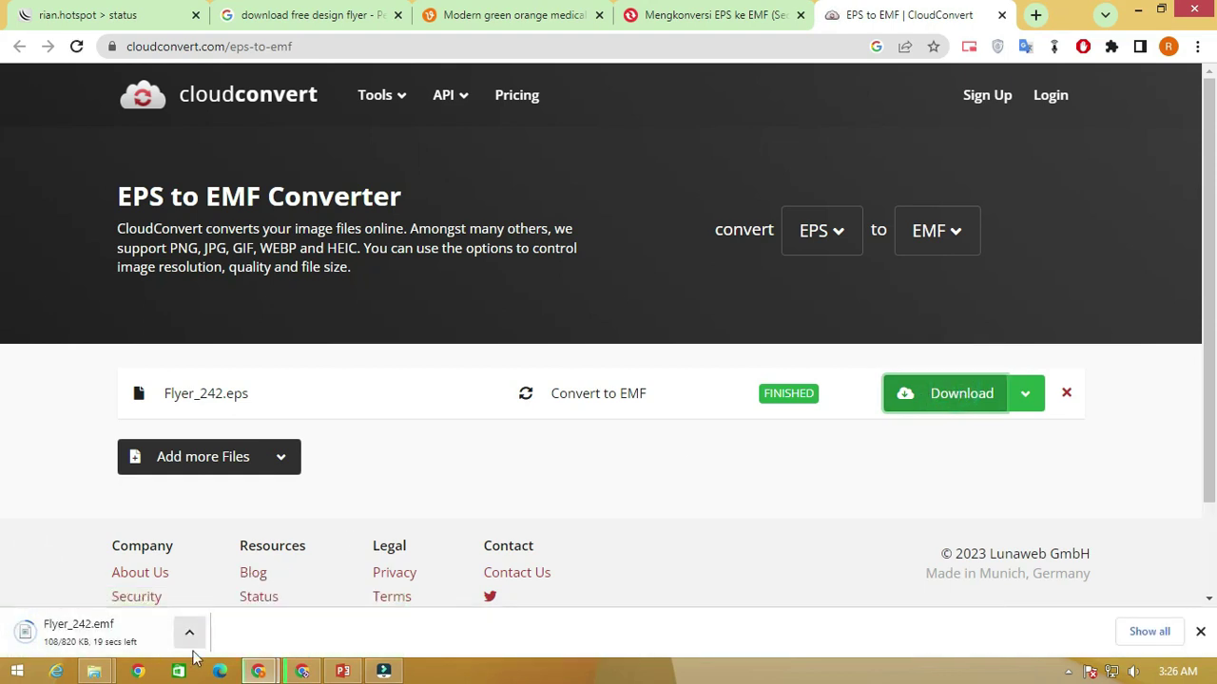
Check the Downloads folder, then return to the blank PowerPoint presentation's Design options.
{"action": "mouse_move", "coordinate": [103, 672]}
{"action": "left_click", "coordinate": [295, 580]}
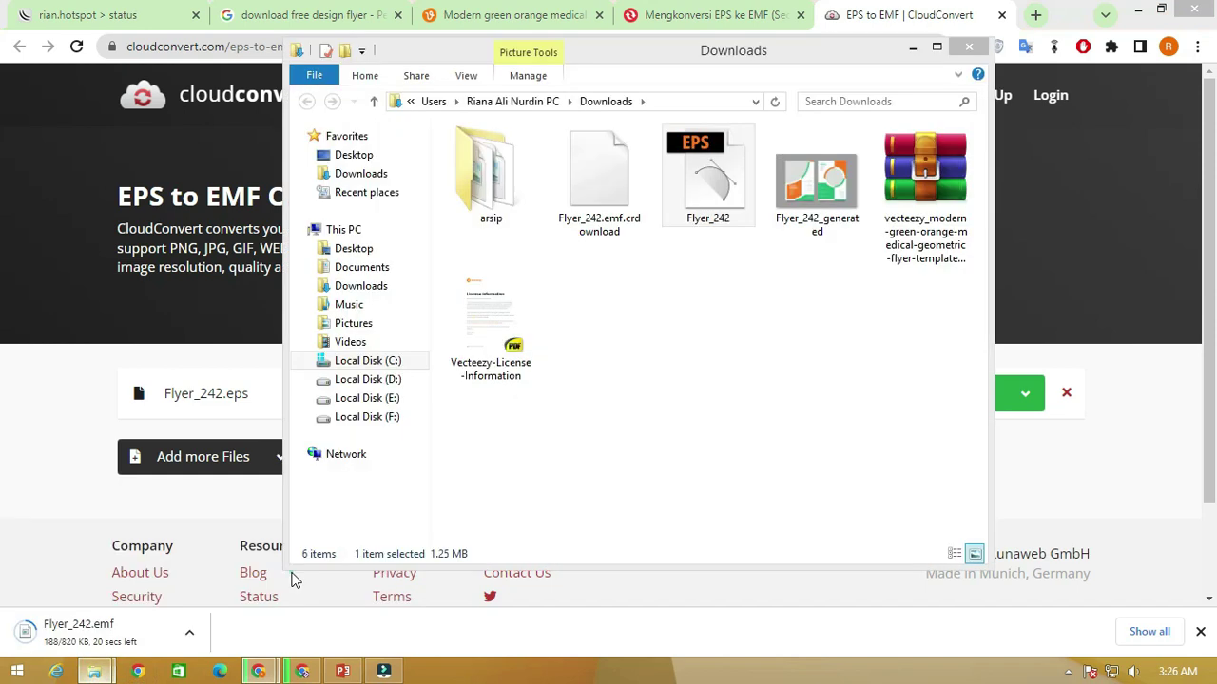
{"action": "left_click", "coordinate": [704, 282]}
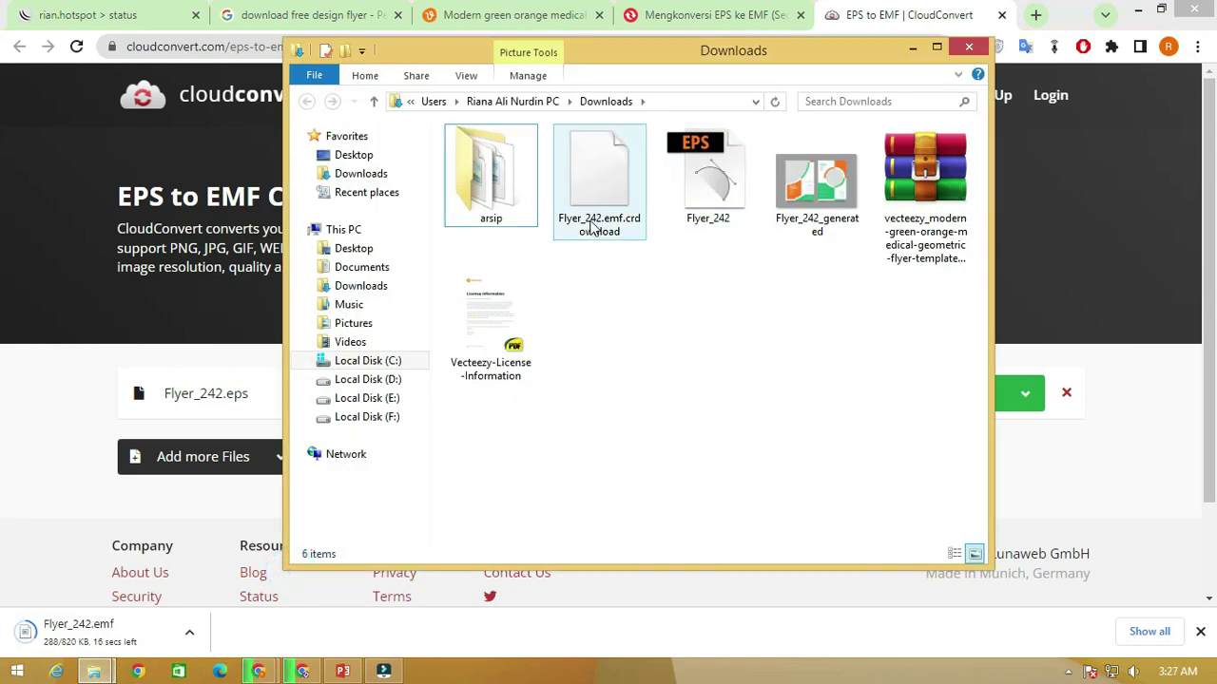
{"action": "left_click", "coordinate": [343, 672]}
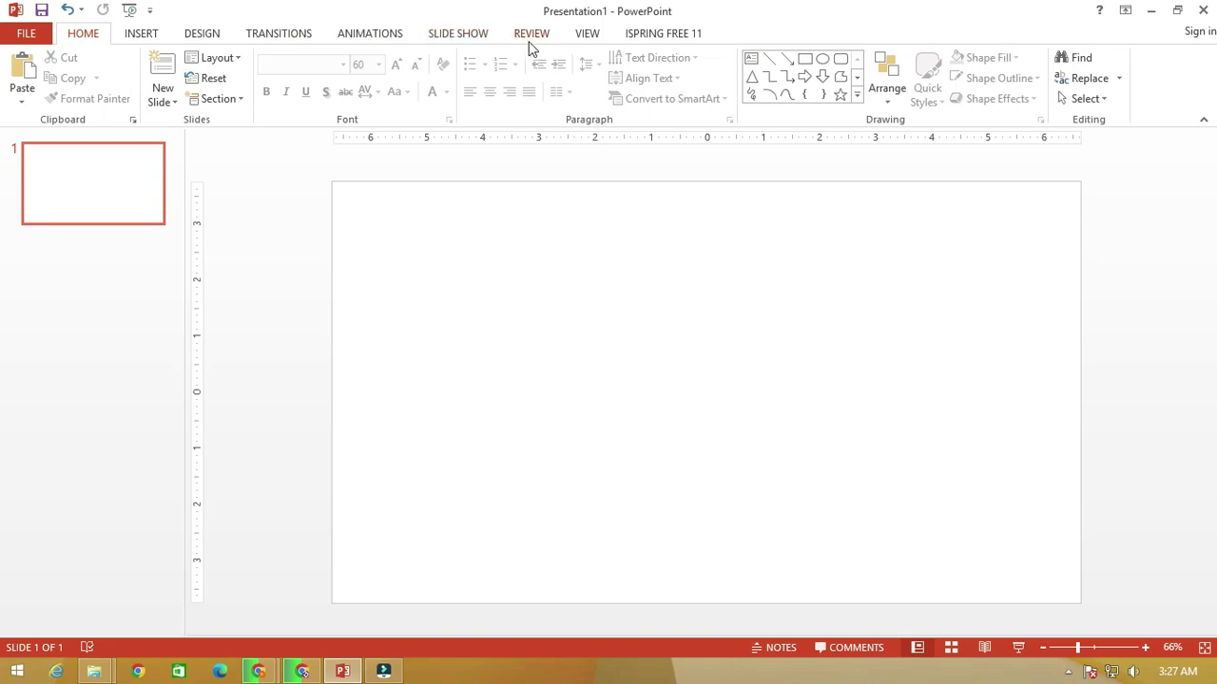
{"action": "left_click", "coordinate": [213, 37]}
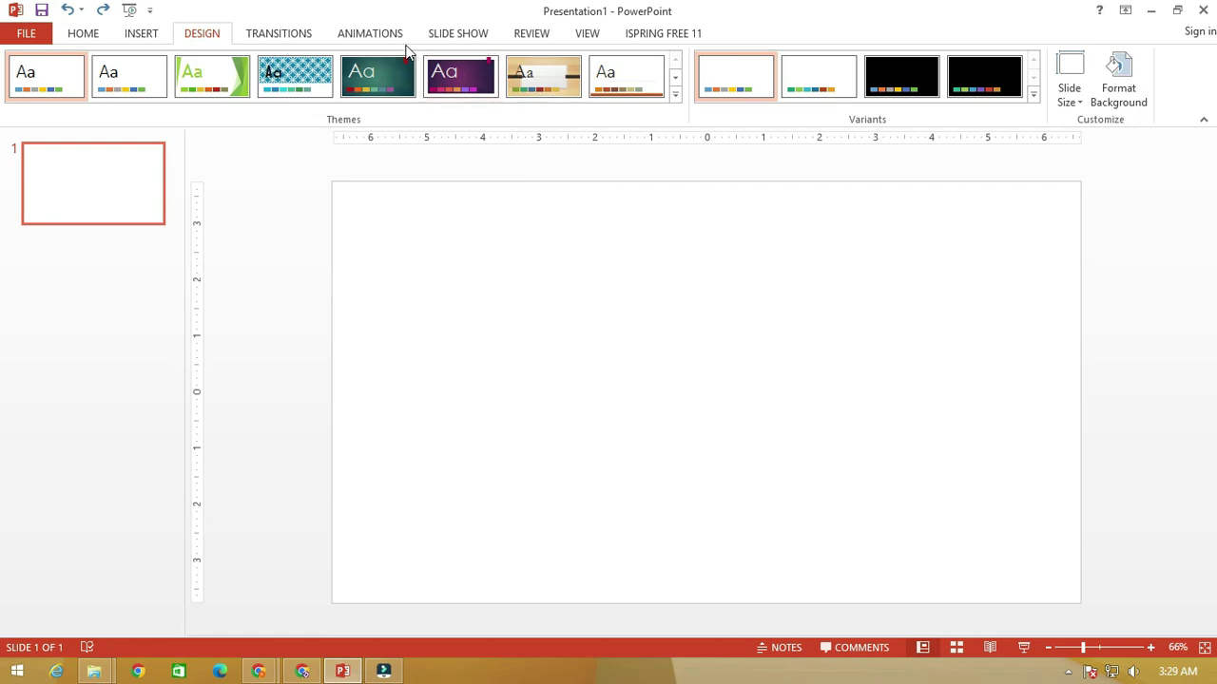
Set a custom A4 Paper slide size of 210 × 297 mm in portrait, maximizing content.
{"action": "left_click", "coordinate": [1065, 80]}
{"action": "left_click", "coordinate": [1112, 207]}
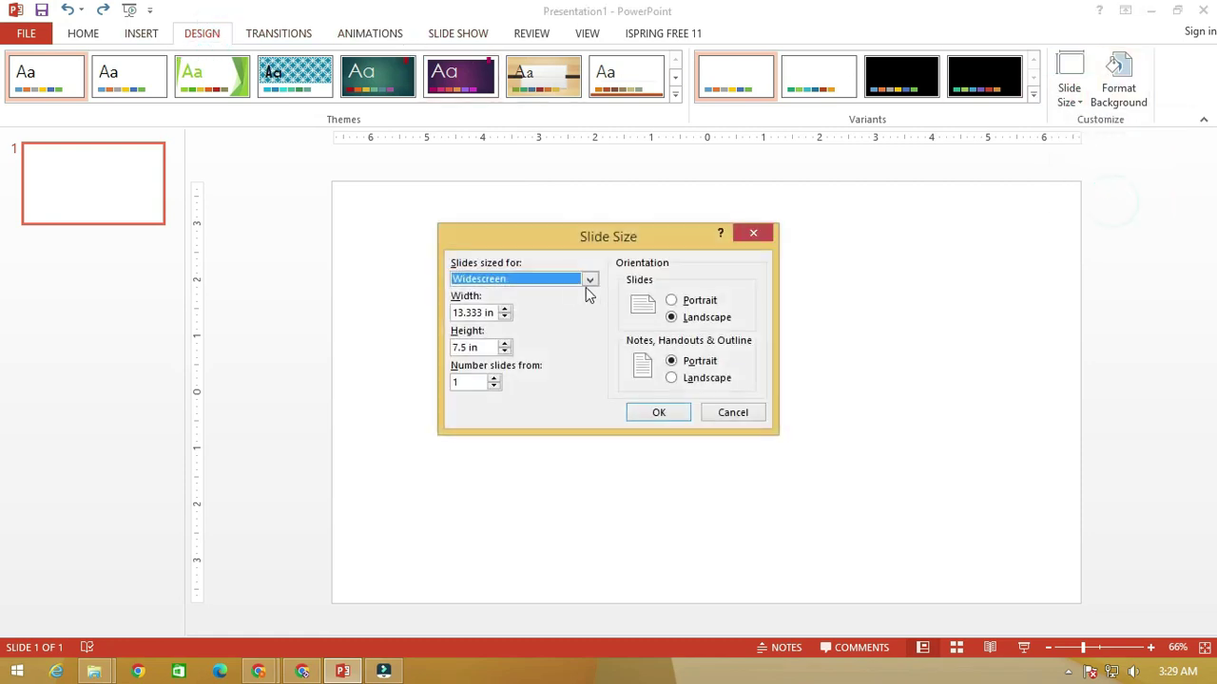
{"action": "left_click", "coordinate": [565, 279]}
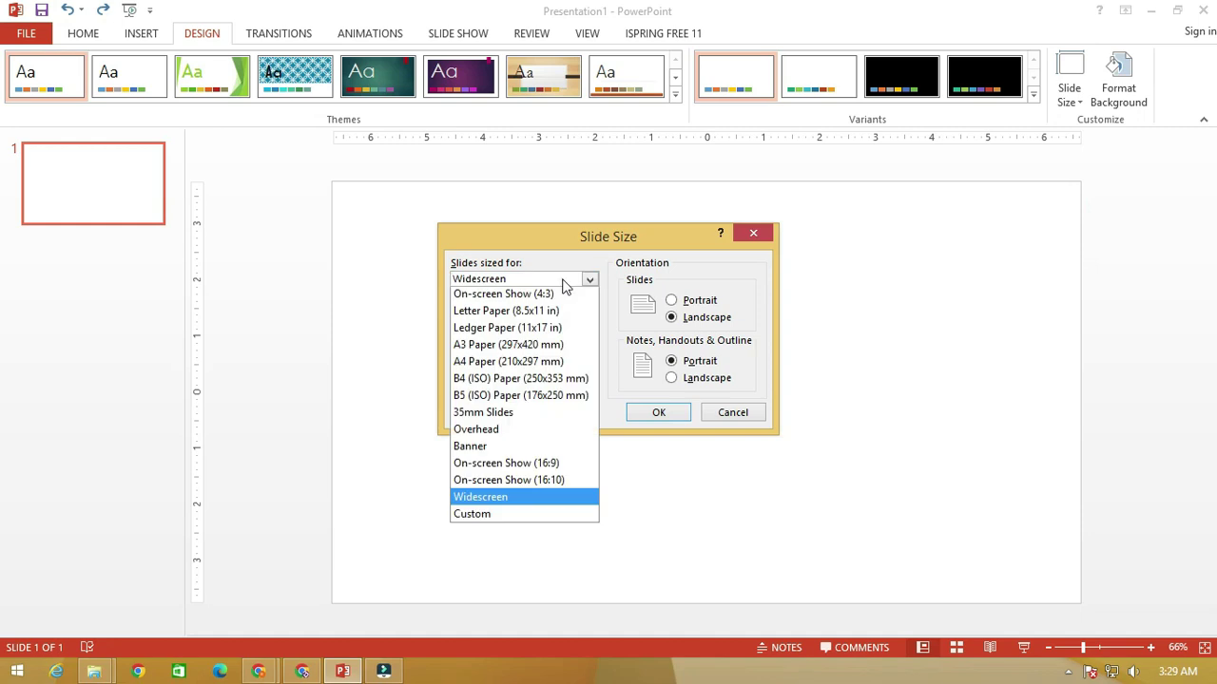
{"action": "left_click", "coordinate": [567, 367]}
{"action": "left_click", "coordinate": [480, 312]}
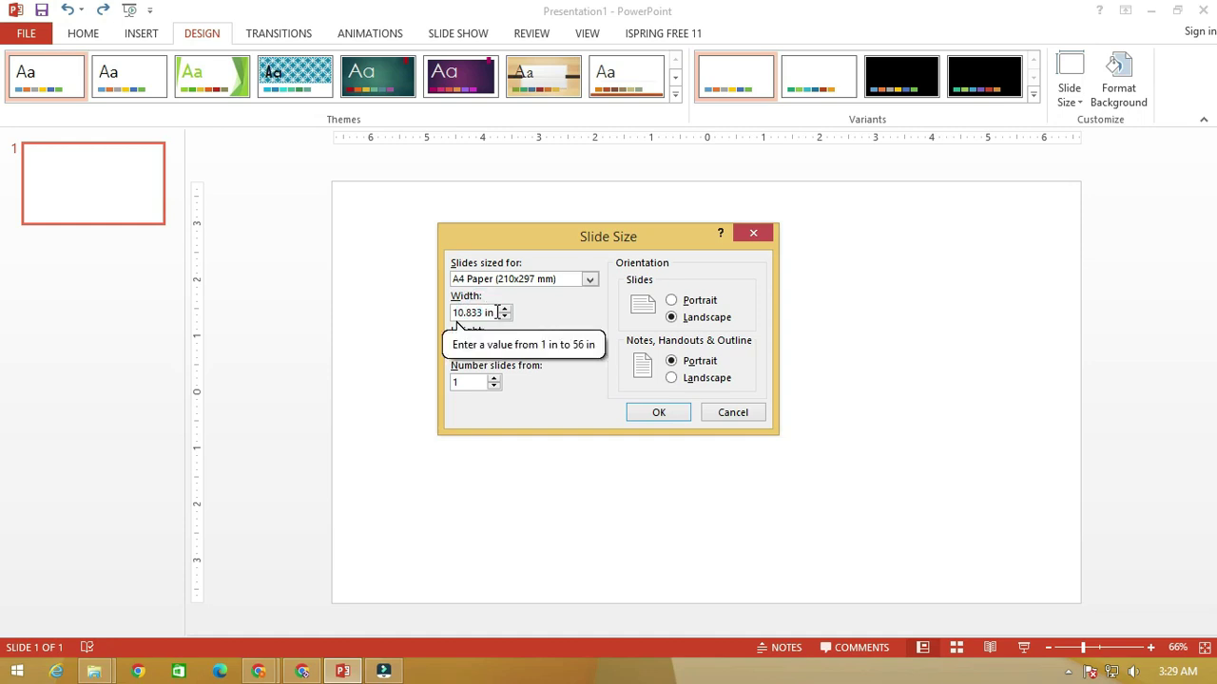
{"action": "left_click_drag", "start_coordinate": [497, 311], "coordinate": [382, 297]}
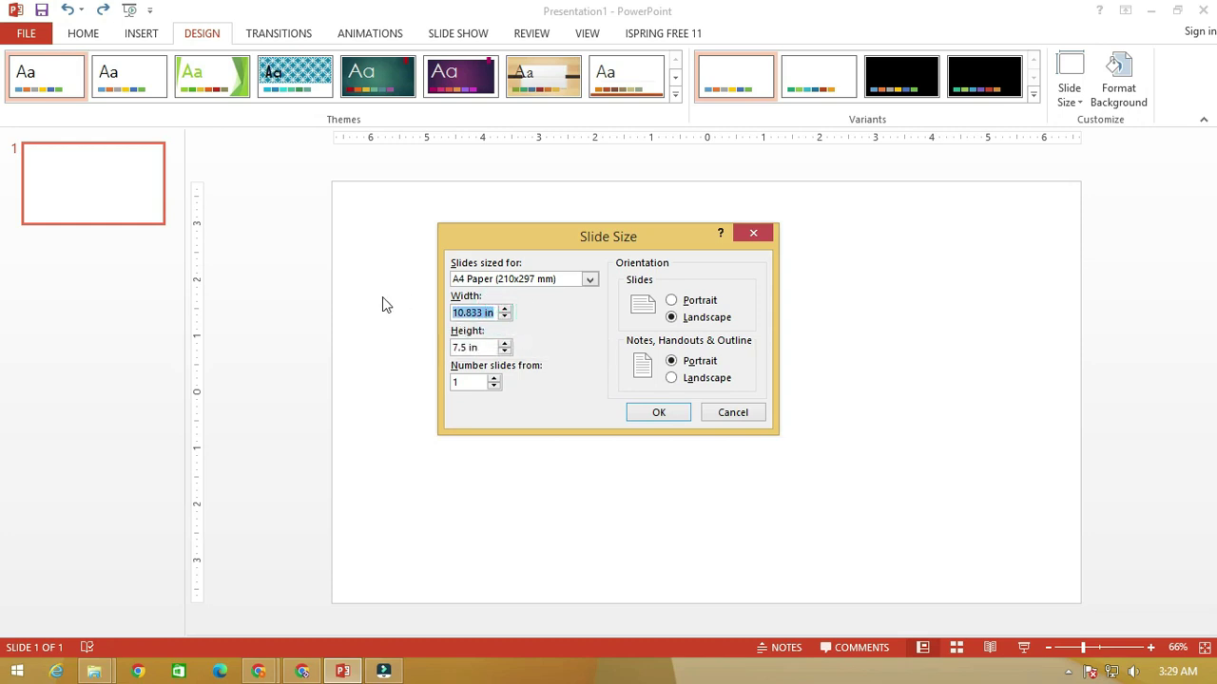
{"action": "type", "text": "21"}
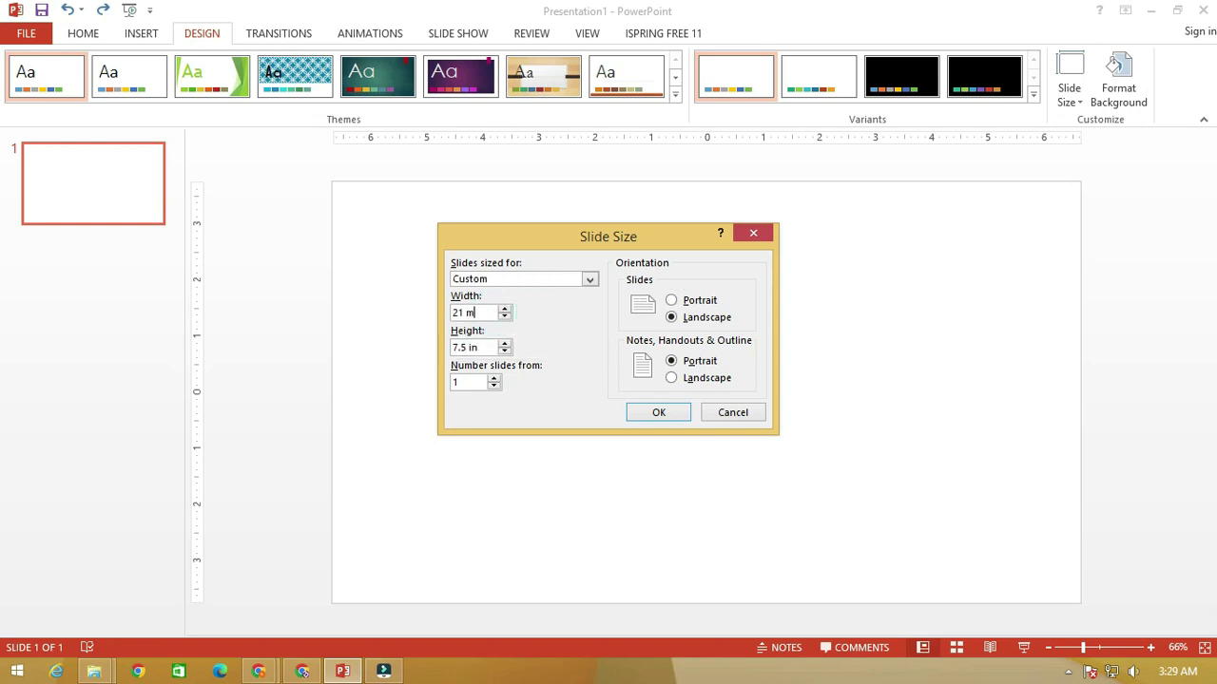
{"action": "key", "text": "Tab"}
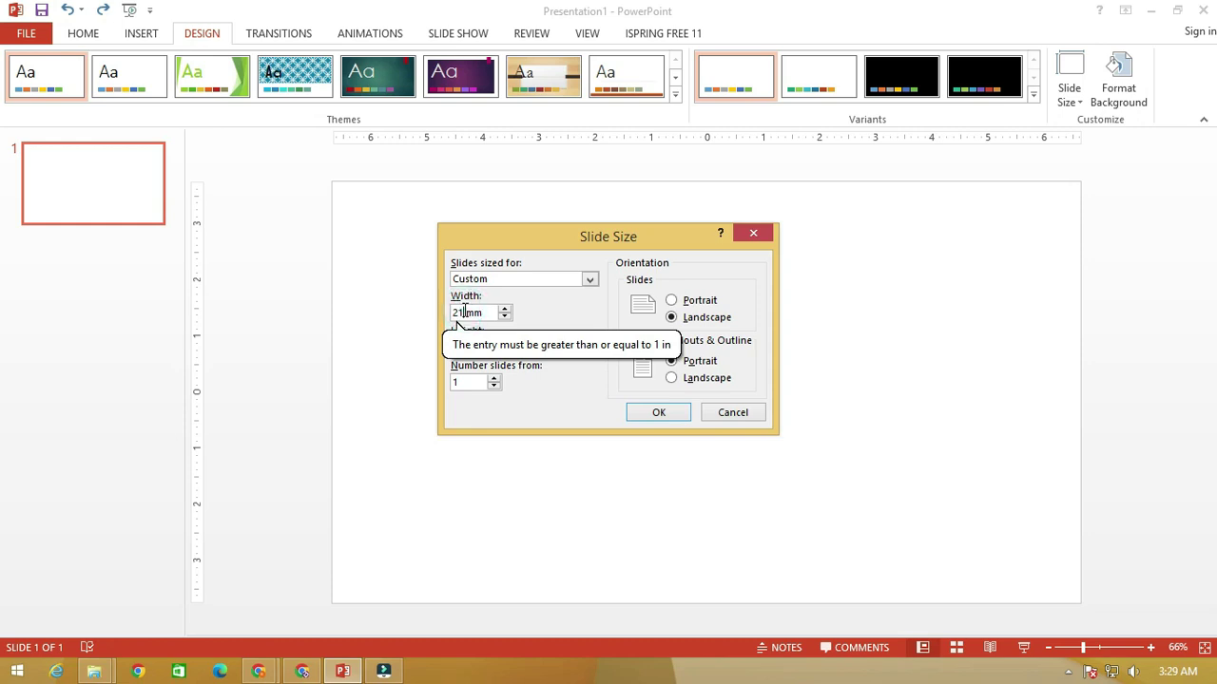
{"action": "type", "text": "0"}
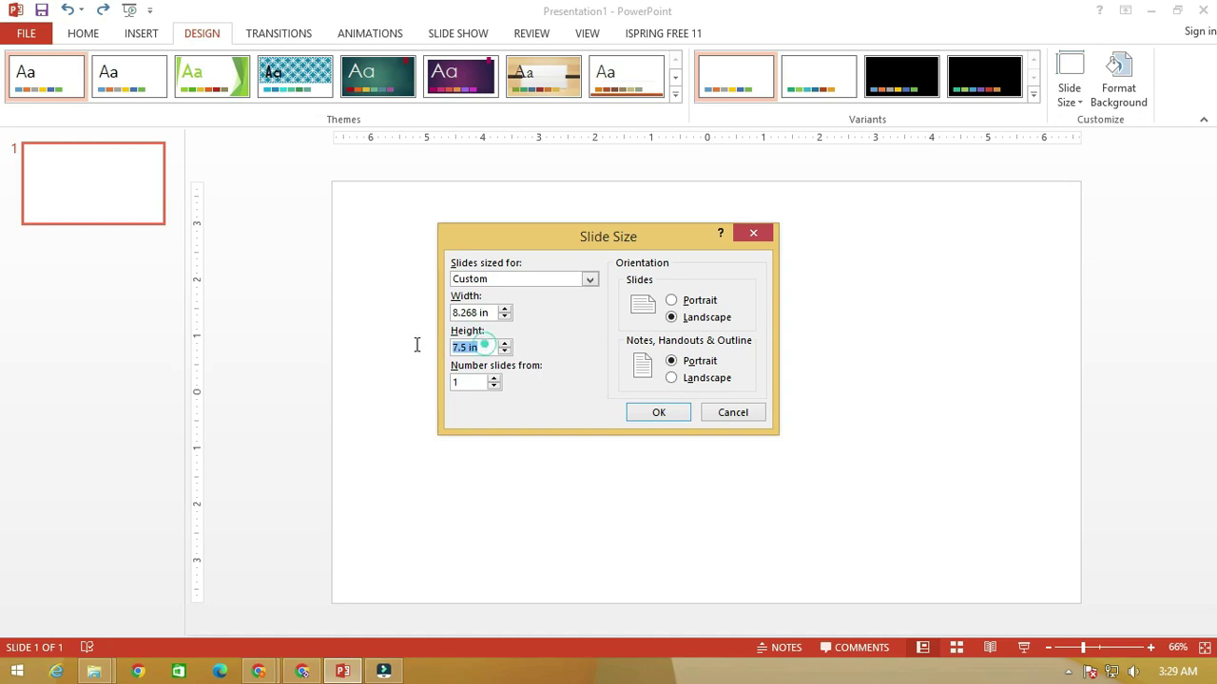
{"action": "type", "text": "297"}
{"action": "type", "text": "mm"}
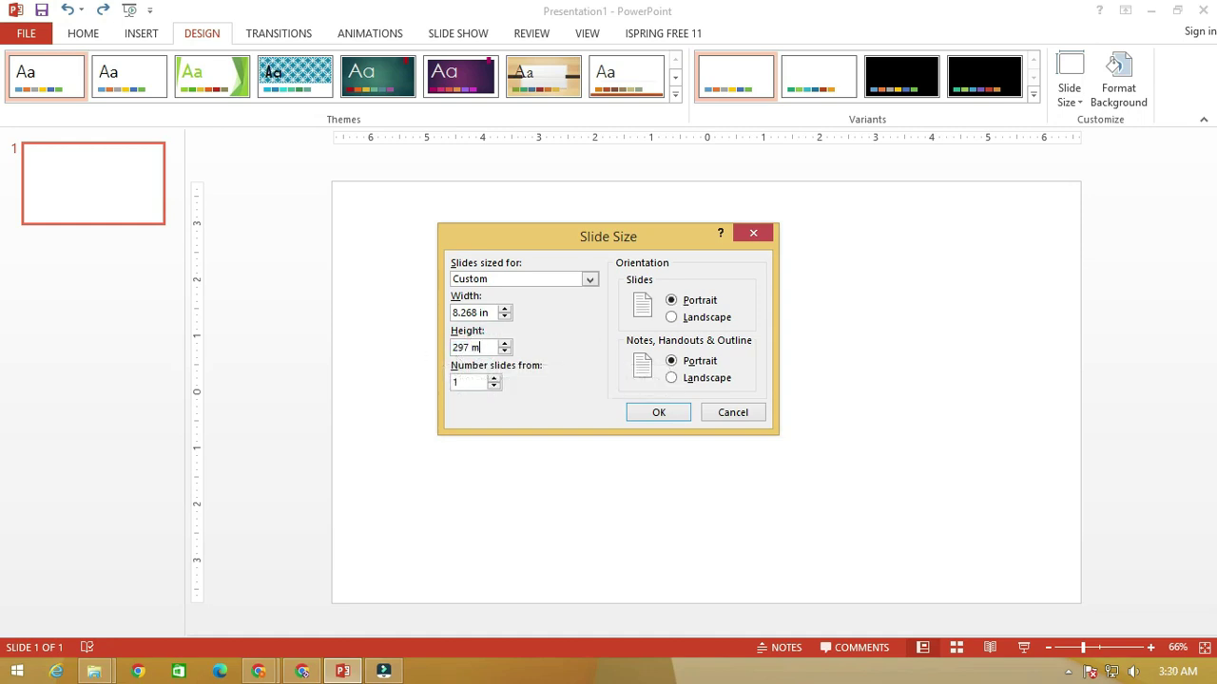
{"action": "left_click", "coordinate": [646, 415]}
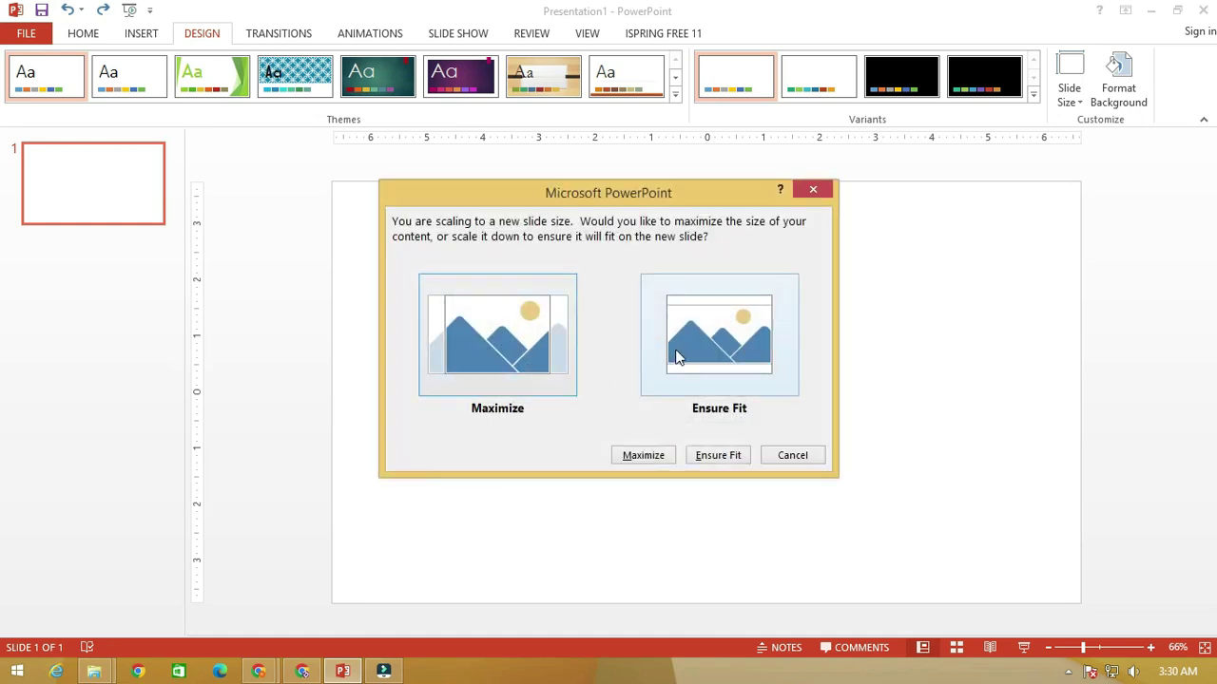
{"action": "left_click", "coordinate": [642, 456]}
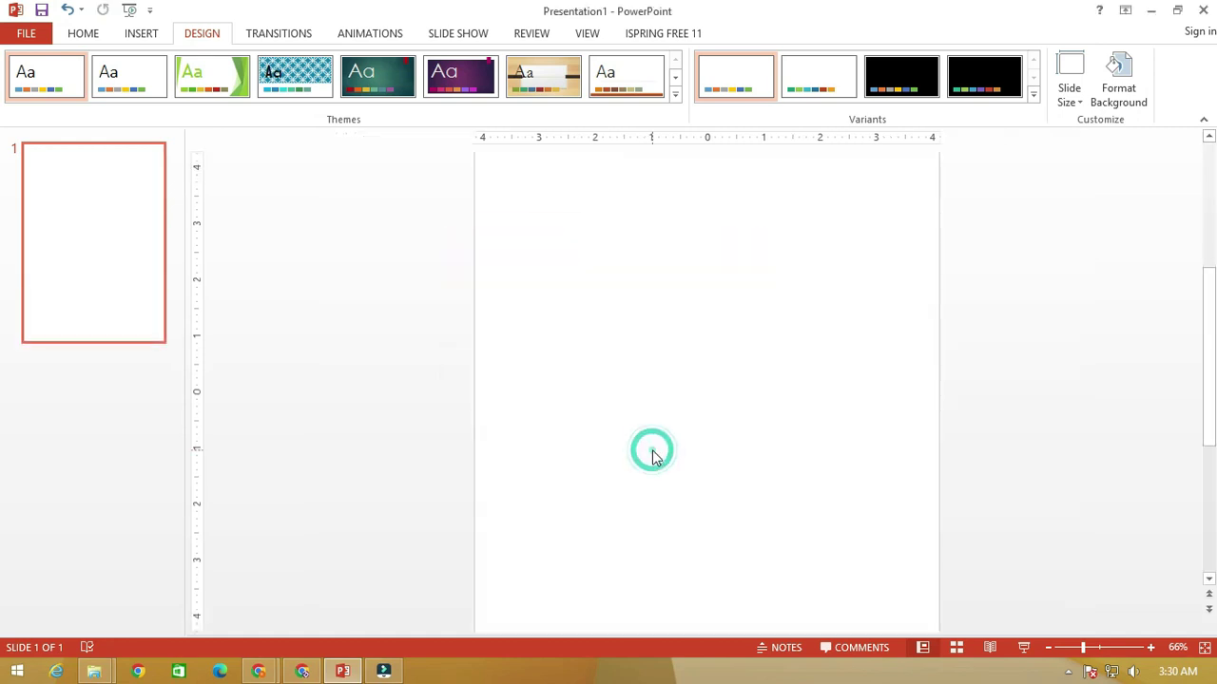
Refresh Downloads to confirm the converted Flyer_242 image is there.
{"action": "mouse_move", "coordinate": [93, 671]}
{"action": "left_click", "coordinate": [290, 575]}
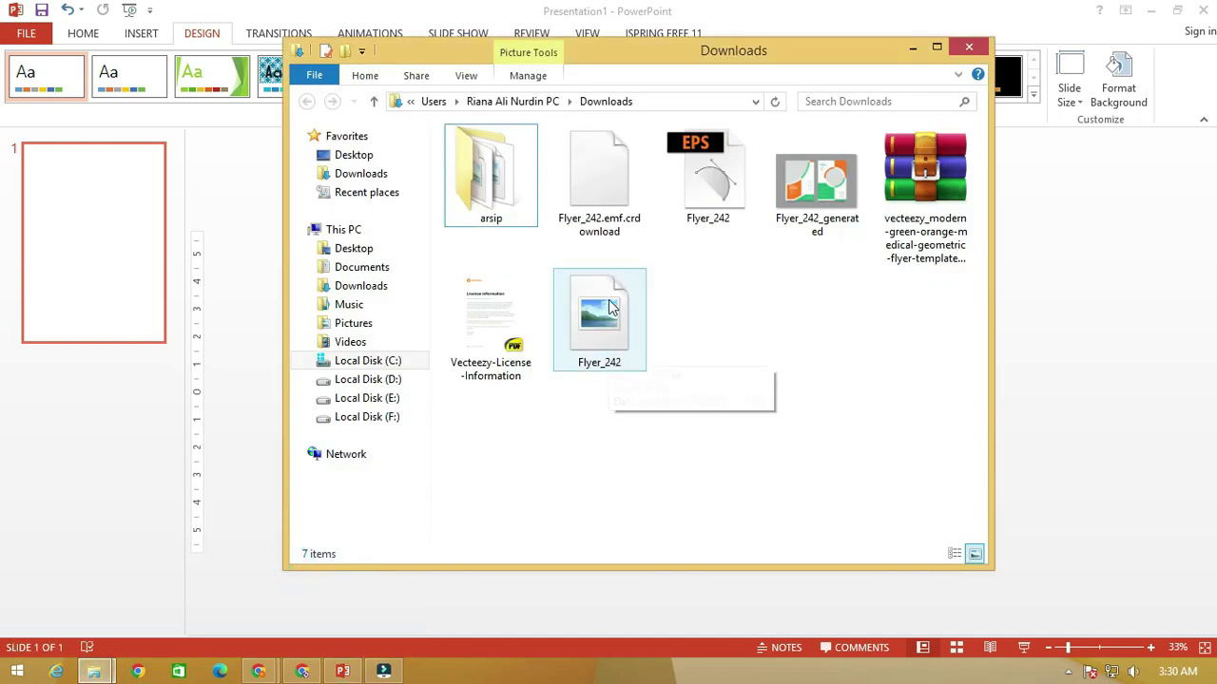
{"action": "left_click", "coordinate": [775, 102]}
{"action": "left_click", "coordinate": [599, 175]}
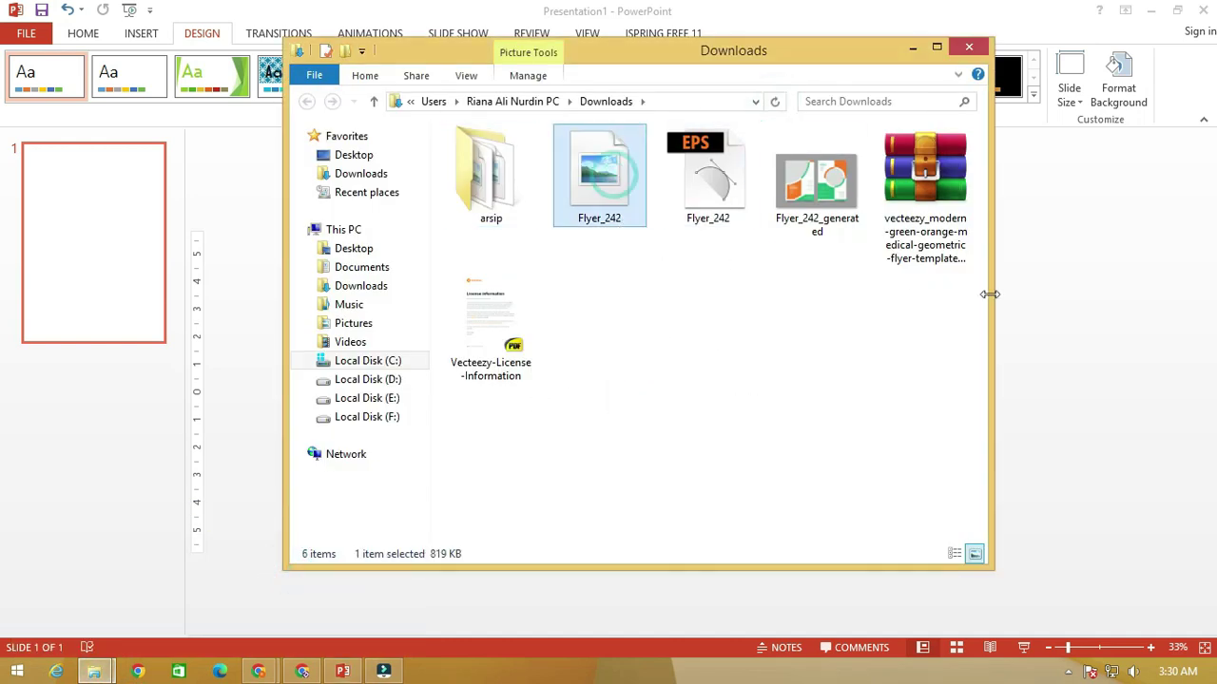
{"action": "left_click", "coordinate": [1050, 292]}
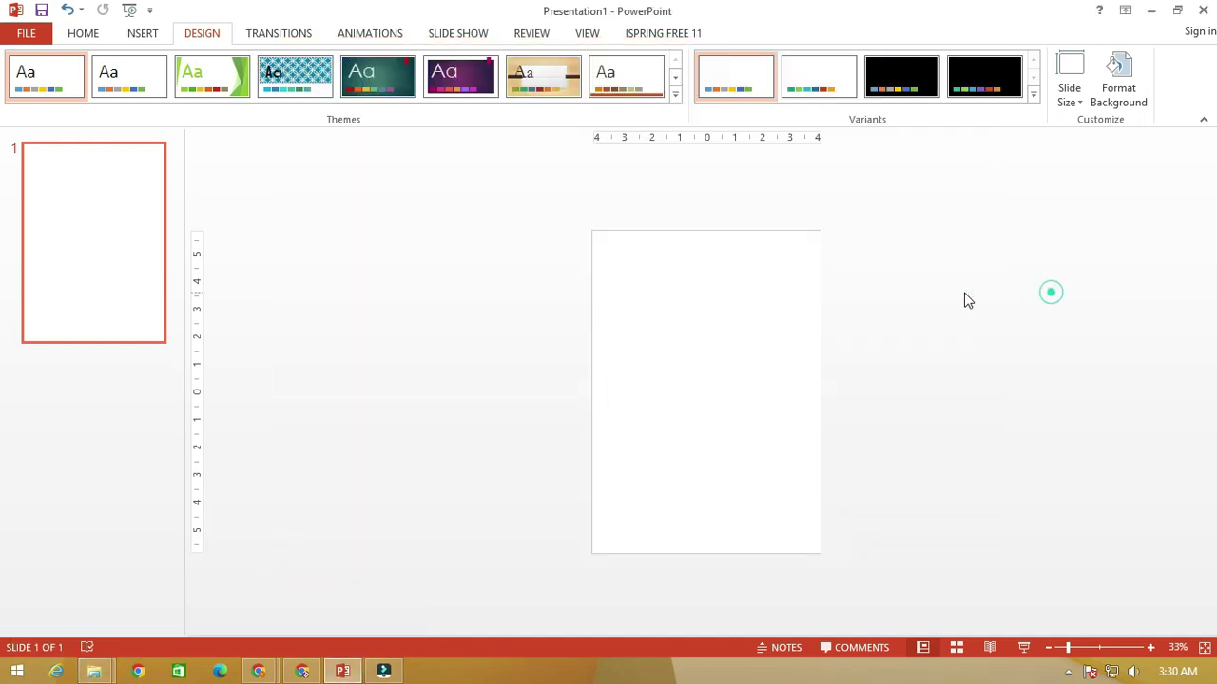
Insert the Flyer_242 picture onto the slide.
{"action": "left_click", "coordinate": [141, 33]}
{"action": "left_click", "coordinate": [115, 84]}
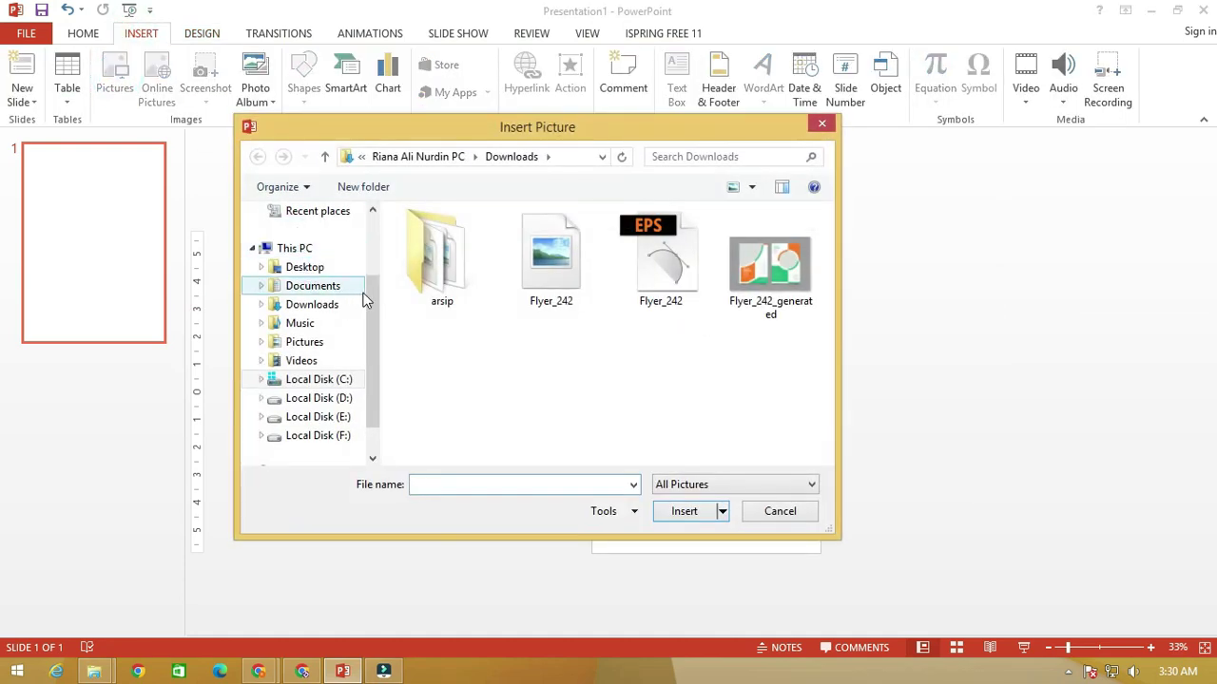
{"action": "left_click", "coordinate": [558, 276]}
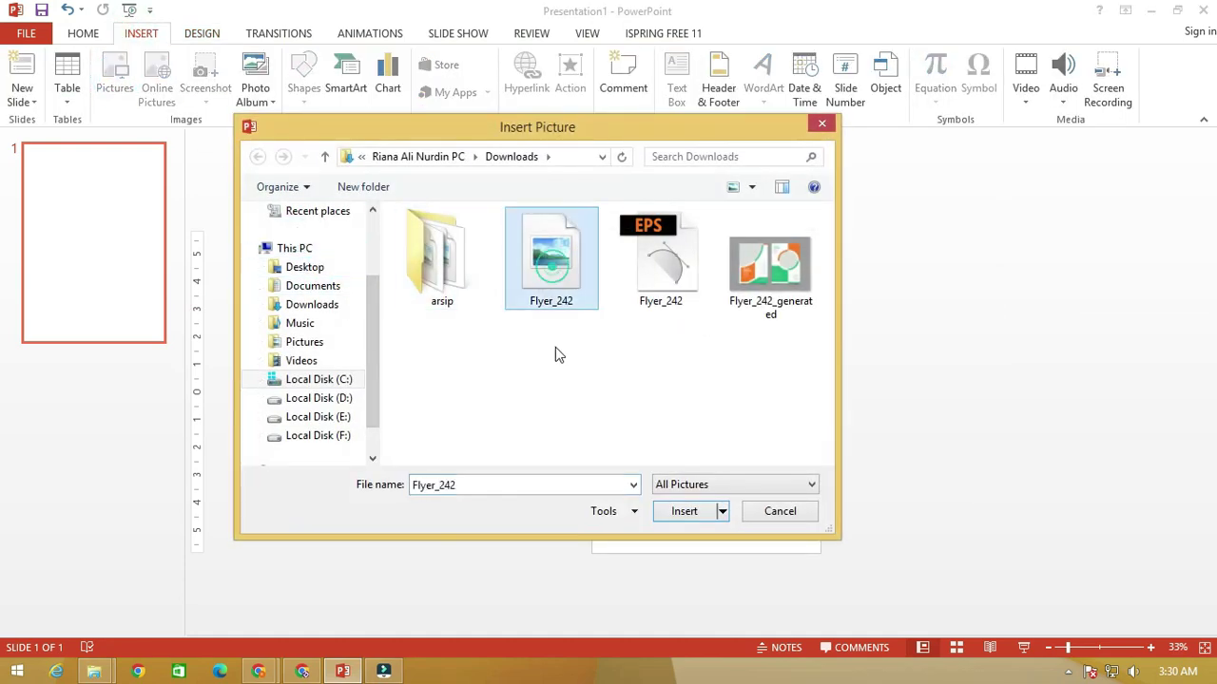
{"action": "left_click", "coordinate": [684, 511]}
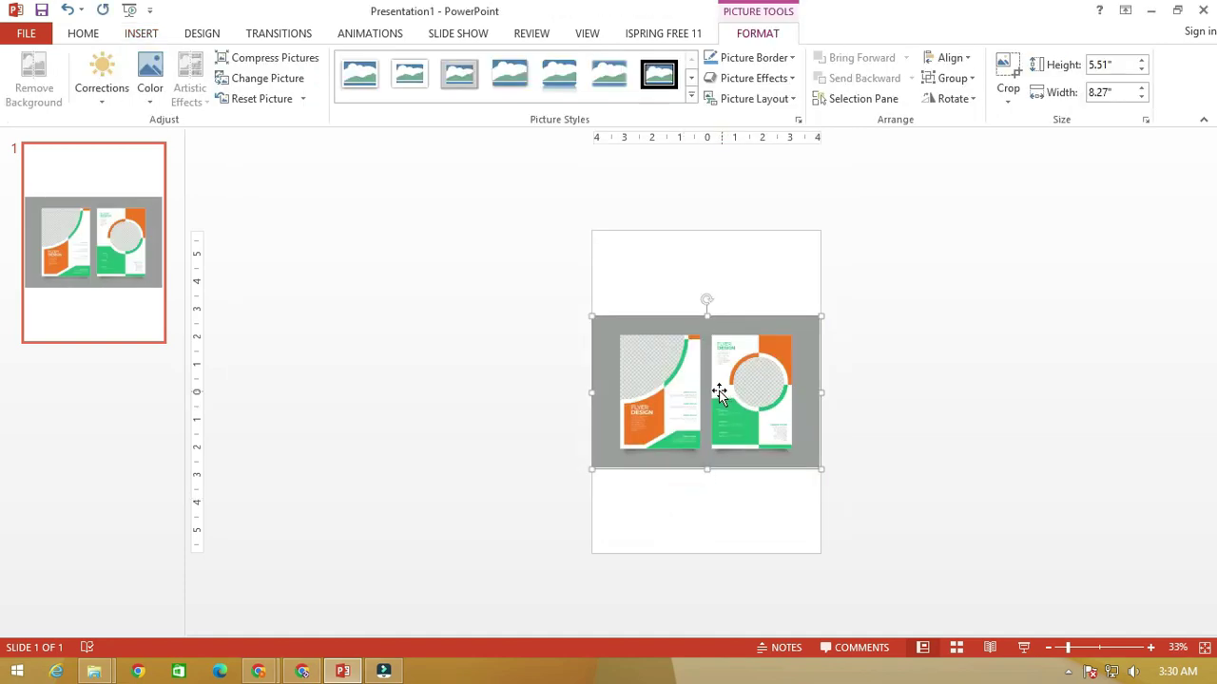
{"action": "scroll", "coordinate": [699, 389], "scroll_direction": "up", "scroll_amount": 10}
{"action": "scroll", "coordinate": [699, 389], "scroll_direction": "down", "scroll_amount": 5}
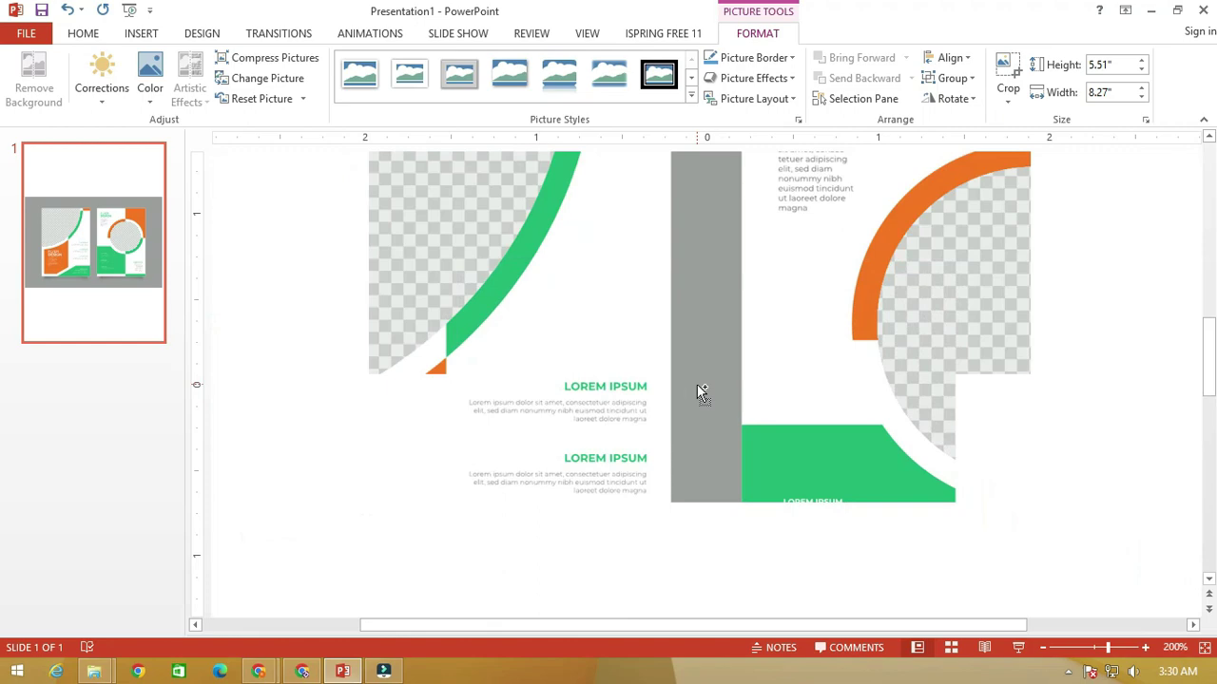
{"action": "scroll", "coordinate": [697, 380], "scroll_direction": "down", "scroll_amount": 2}
{"action": "scroll", "coordinate": [684, 367], "scroll_direction": "down", "scroll_amount": 2}
{"action": "scroll", "coordinate": [677, 363], "scroll_direction": "down", "scroll_amount": 2}
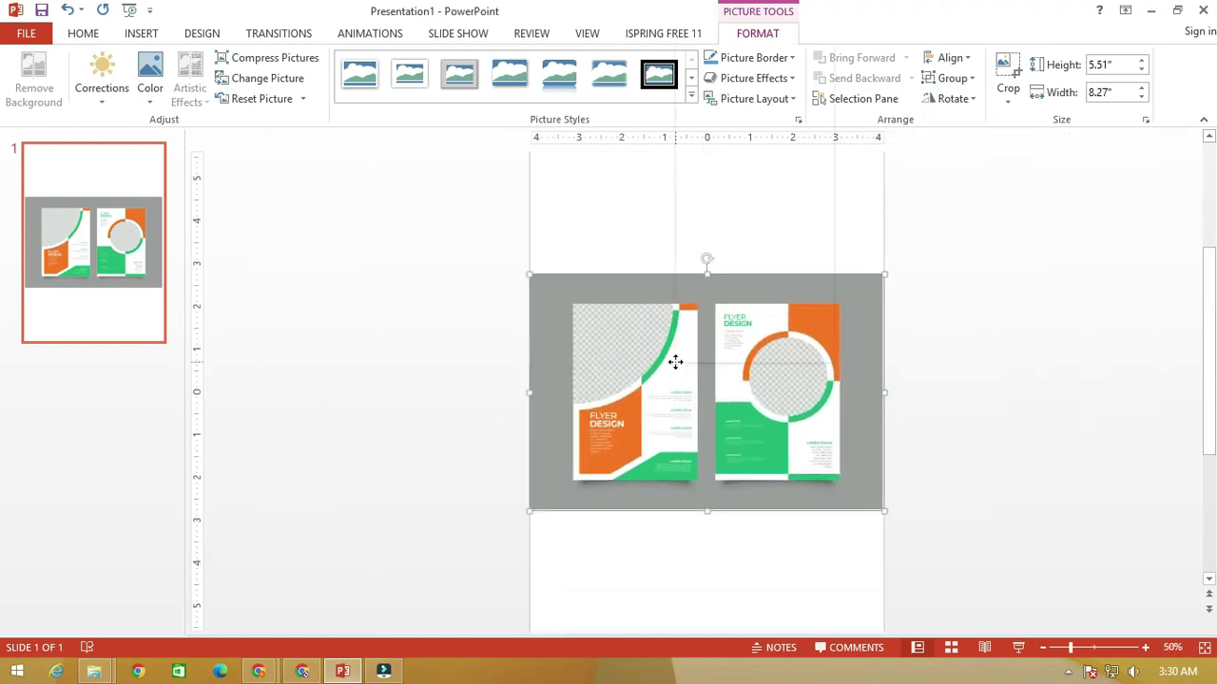
Ungroup the Flyer_242 picture to start breaking it into parts.
{"action": "right_click", "coordinate": [675, 361]}
{"action": "mouse_move", "coordinate": [724, 195]}
{"action": "left_click", "coordinate": [889, 242]}
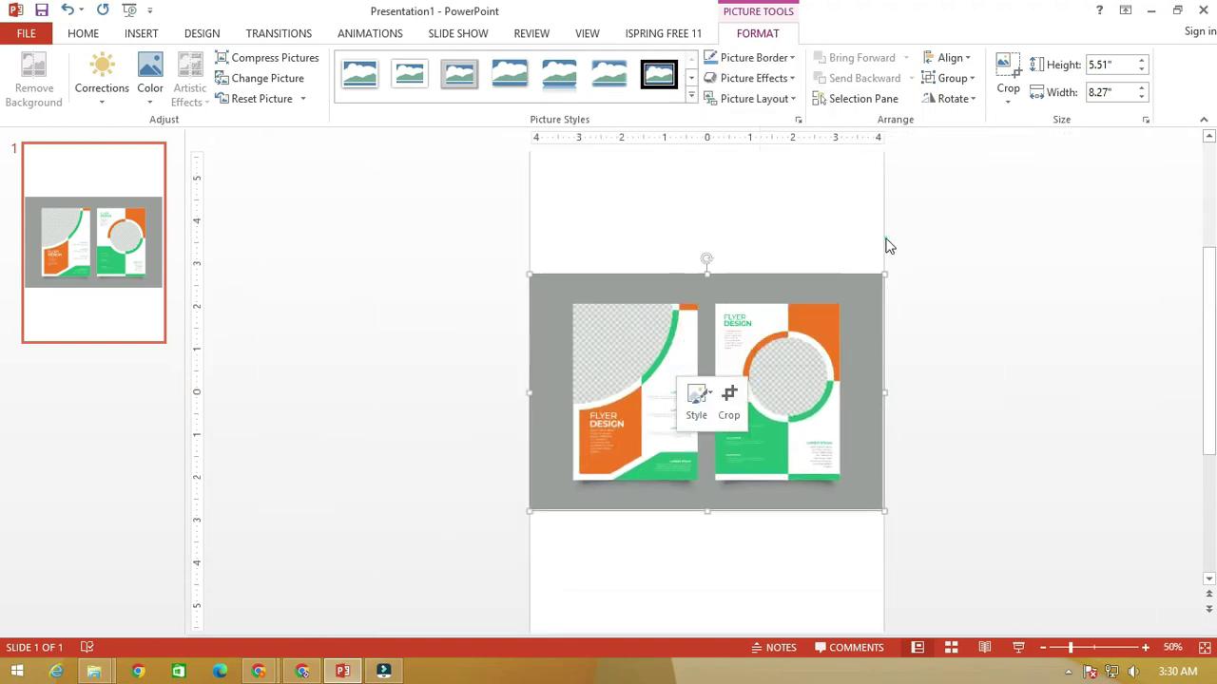
{"action": "left_click_drag", "start_coordinate": [535, 301], "coordinate": [558, 295]}
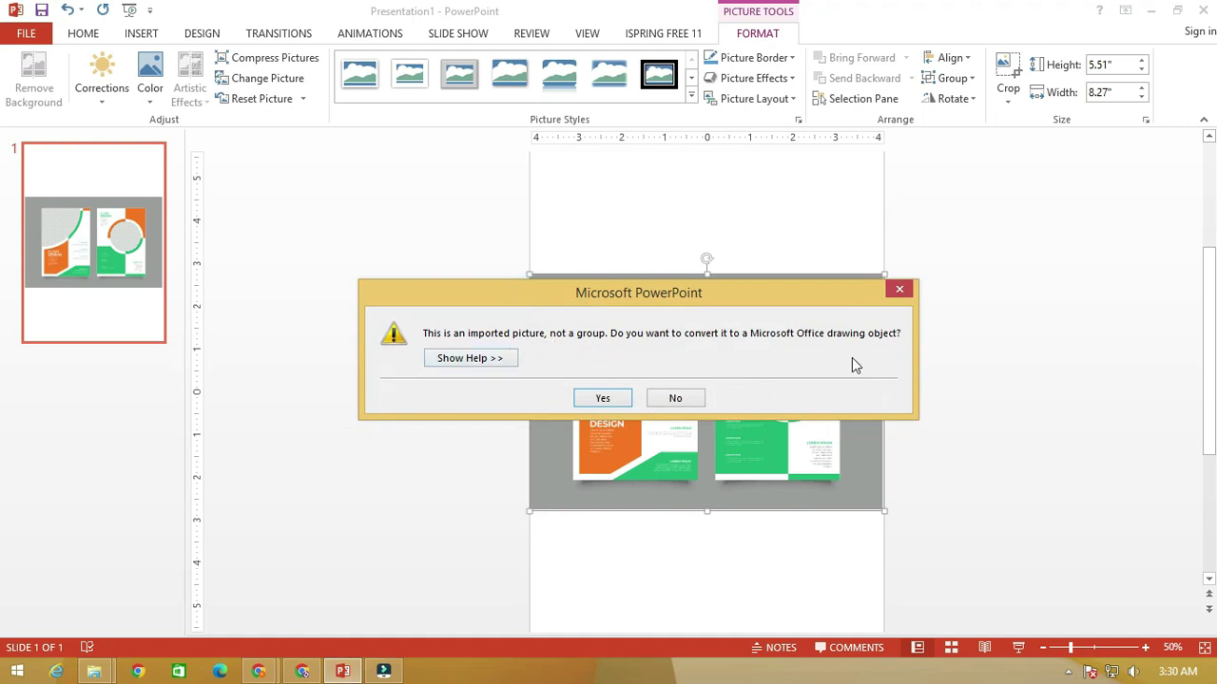
Convert the flyer picture to a drawing object and ungroup it into separate pieces.
{"action": "left_click", "coordinate": [608, 398]}
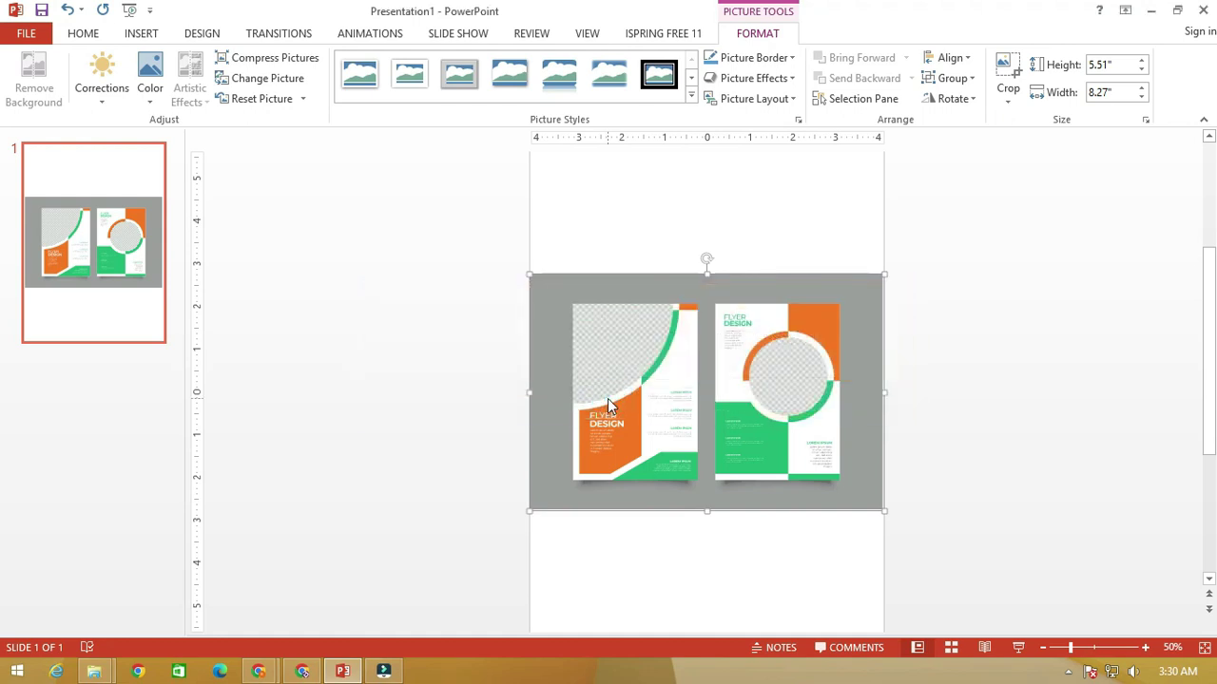
{"action": "right_click", "coordinate": [649, 344]}
{"action": "left_click", "coordinate": [605, 224]}
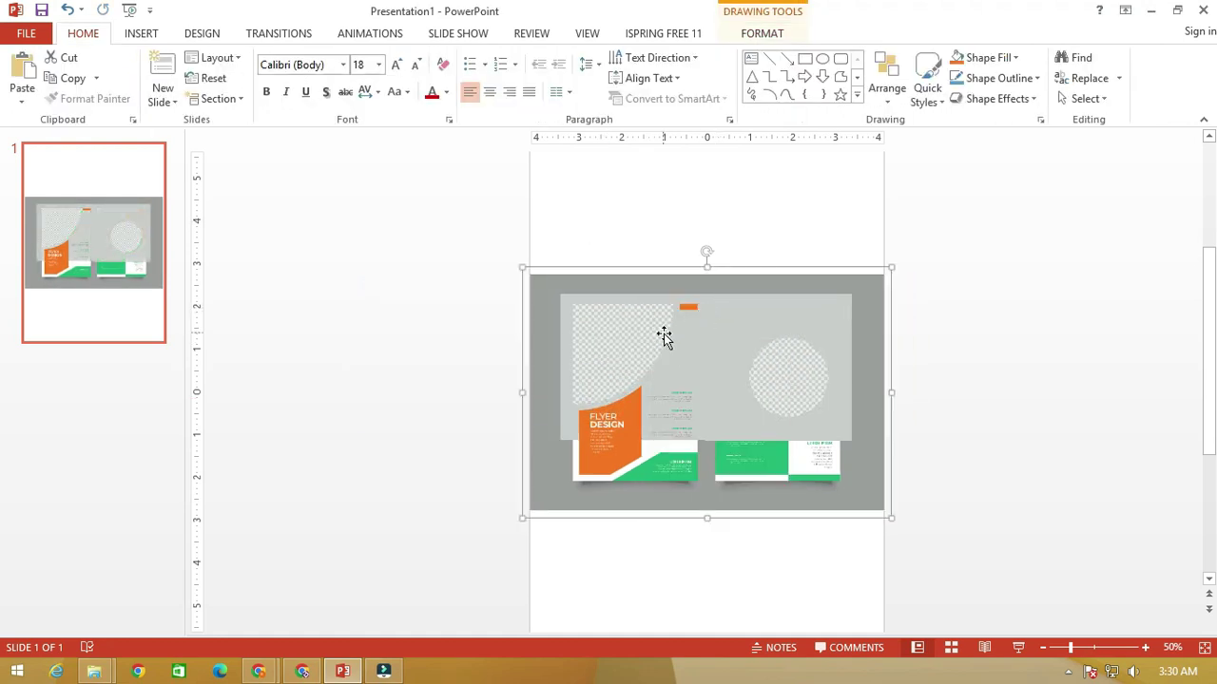
{"action": "scroll", "coordinate": [663, 334], "scroll_direction": "up", "scroll_amount": 3}
{"action": "left_click", "coordinate": [615, 228]}
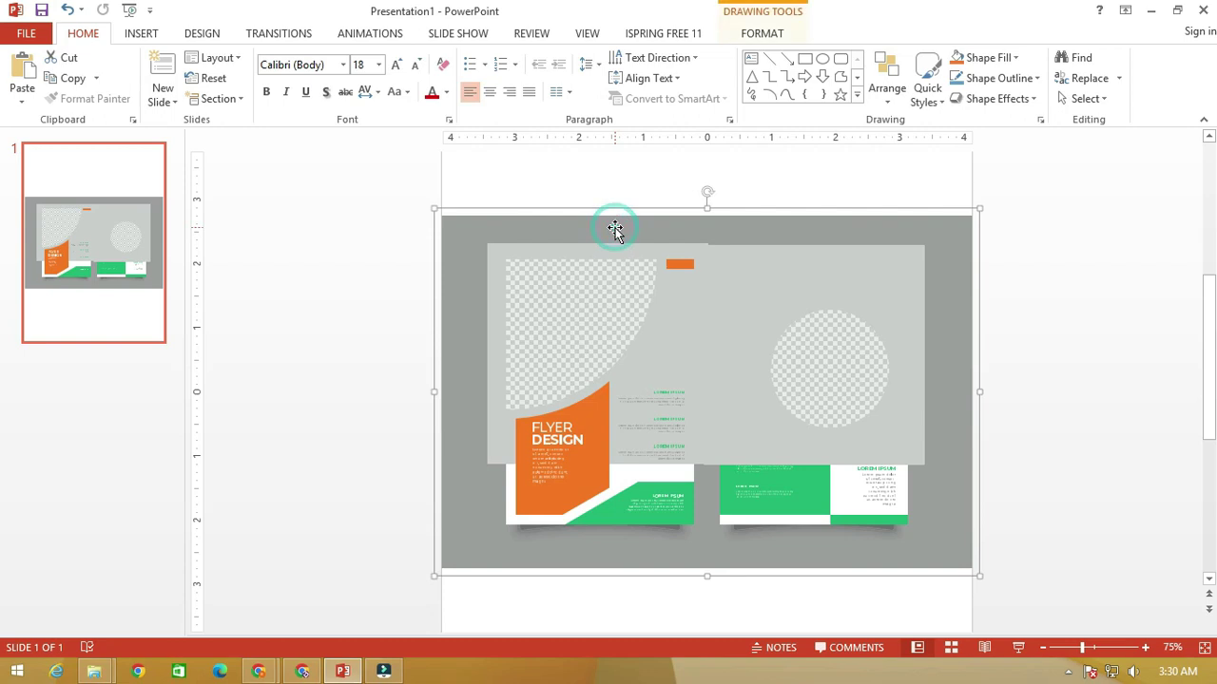
{"action": "right_click", "coordinate": [590, 223]}
{"action": "mouse_move", "coordinate": [666, 327]}
{"action": "left_click", "coordinate": [761, 370]}
Delete the grey background and large outline shape, and move the remaining pieces up-left.
{"action": "left_click", "coordinate": [596, 159]}
{"action": "left_click", "coordinate": [609, 231]}
{"action": "key", "text": "Delete"}
{"action": "mouse_move", "coordinate": [448, 206]}
{"action": "left_mouse_down"}
{"action": "mouse_move", "coordinate": [542, 395]}
{"action": "mouse_move", "coordinate": [669, 433]}
{"action": "left_mouse_up"}
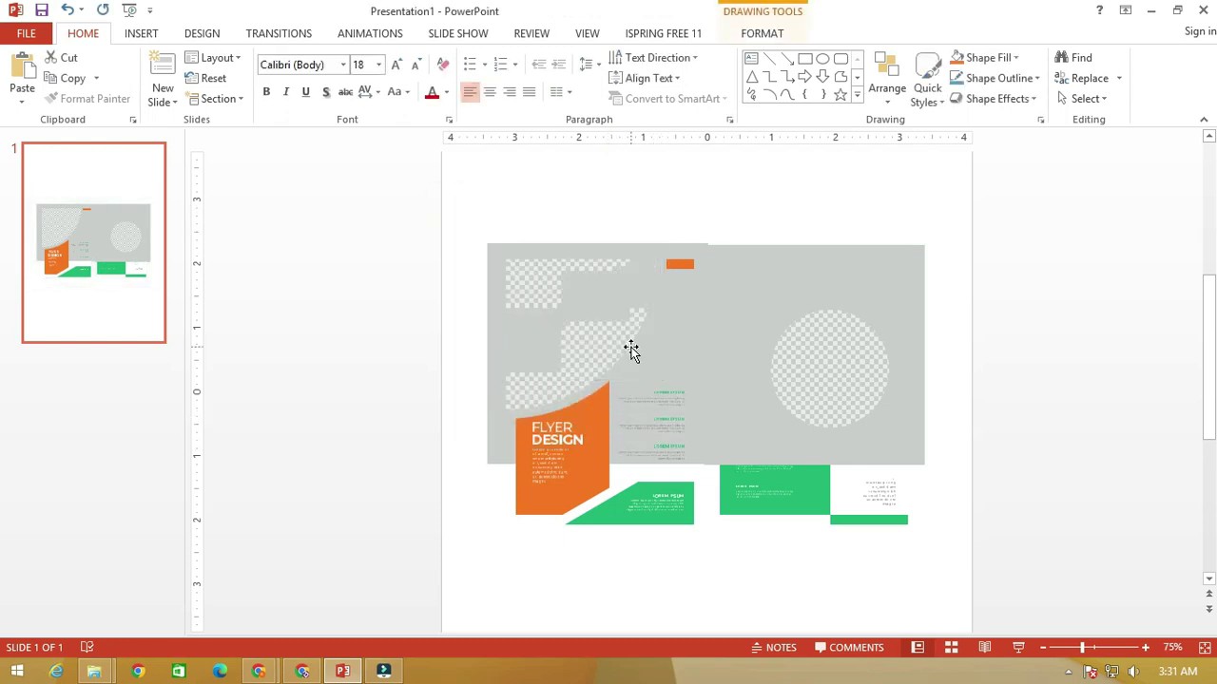
{"action": "key", "text": "Delete"}
{"action": "left_click", "coordinate": [641, 347]}
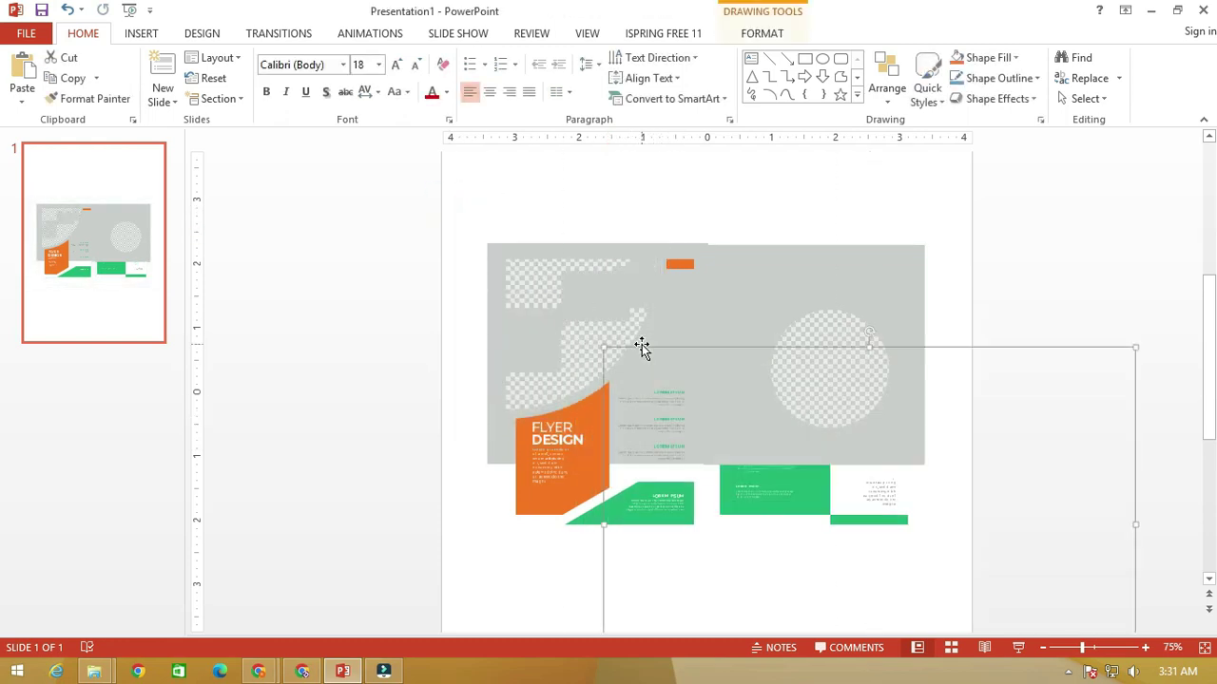
{"action": "key", "text": "Delete"}
{"action": "left_click_drag", "start_coordinate": [474, 214], "coordinate": [616, 352]}
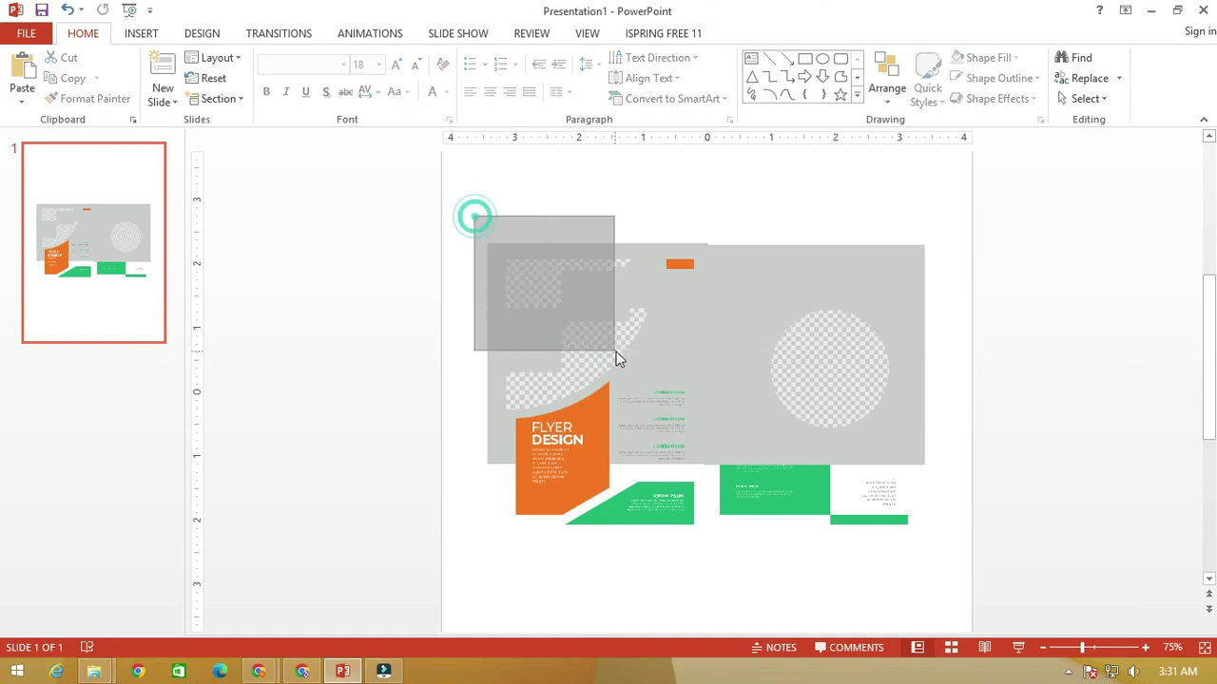
{"action": "left_click_drag", "start_coordinate": [551, 263], "coordinate": [522, 234]}
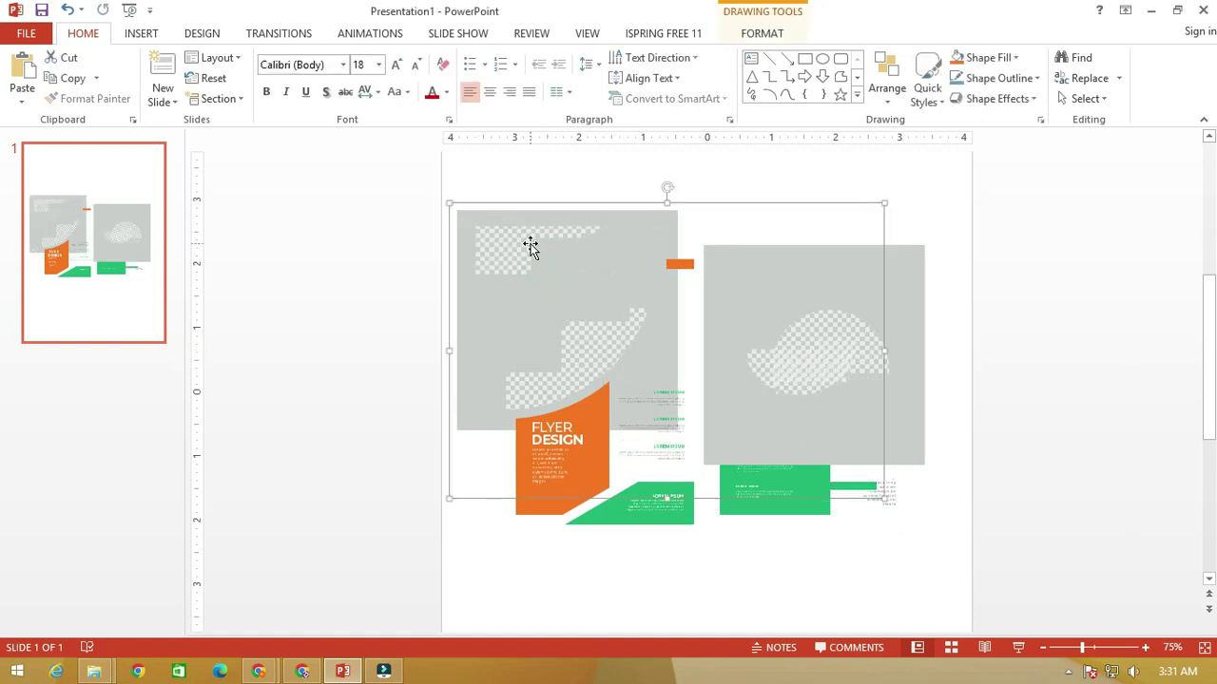
Delete the left and right grey panels and the picture group, then undo the last two deletions.
{"action": "left_click", "coordinate": [569, 318]}
{"action": "key", "text": "Delete"}
{"action": "left_click", "coordinate": [761, 291]}
{"action": "key", "text": "Delete"}
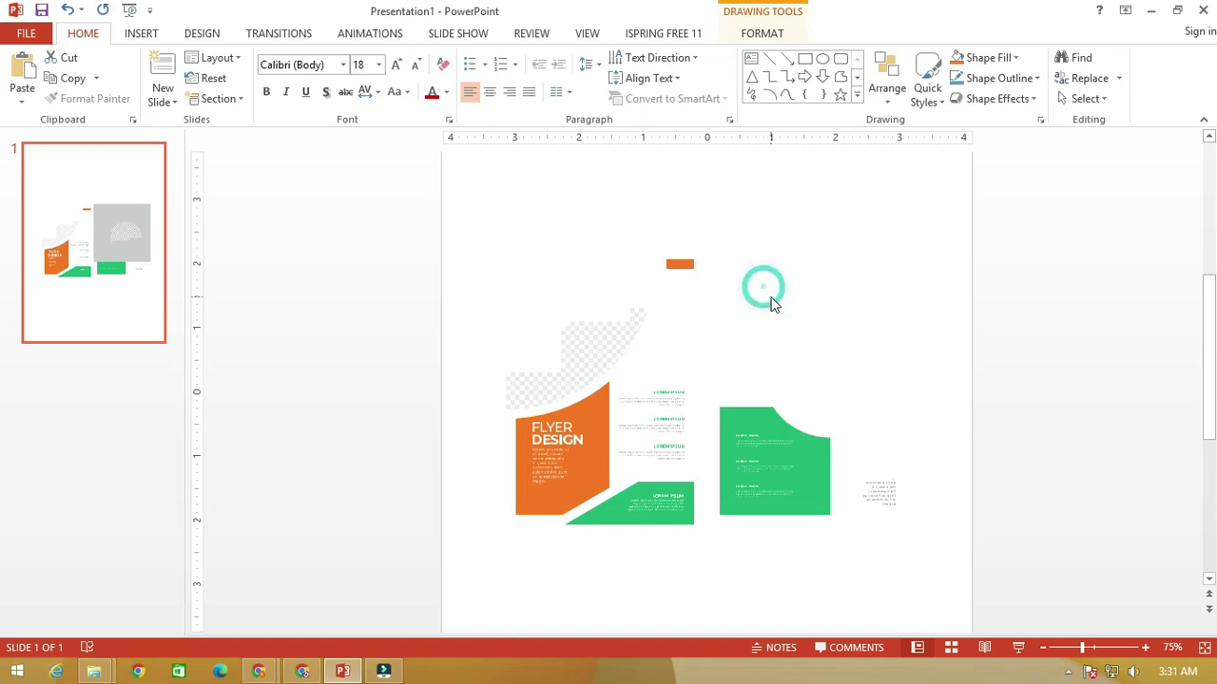
{"action": "left_click", "coordinate": [630, 328]}
{"action": "key", "text": "Delete"}
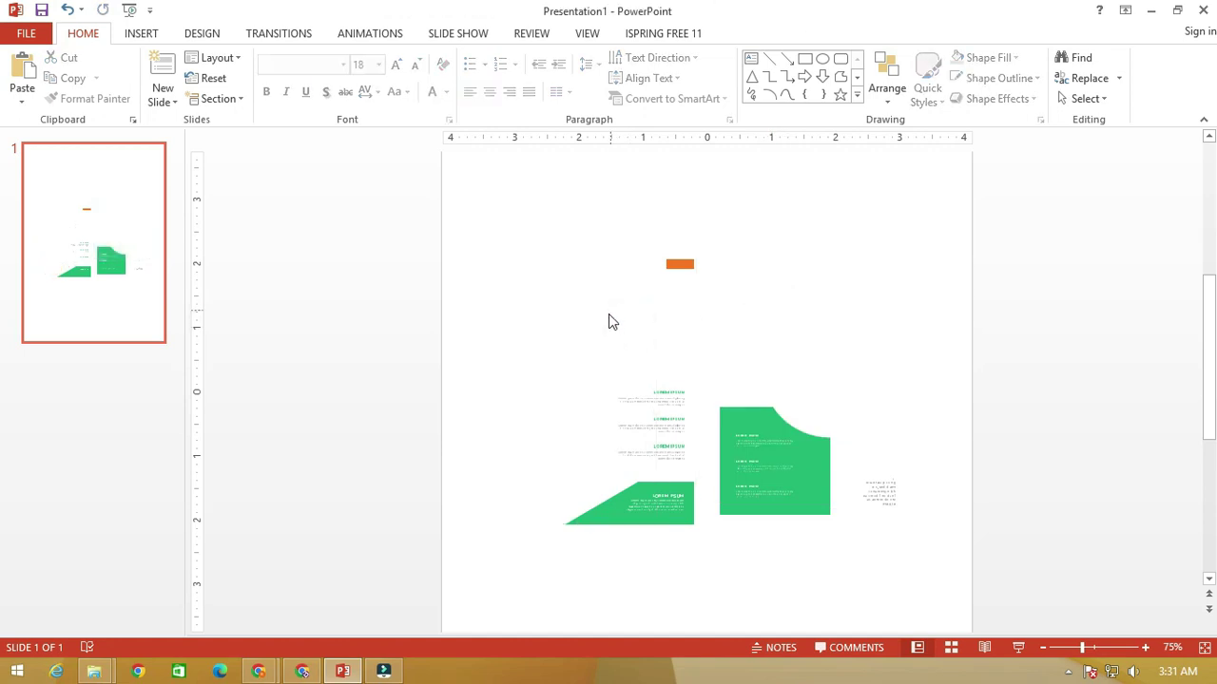
{"action": "key", "text": "ctrl+s"}
{"action": "key", "text": "Escape"}
{"action": "key", "text": "ctrl+z"}
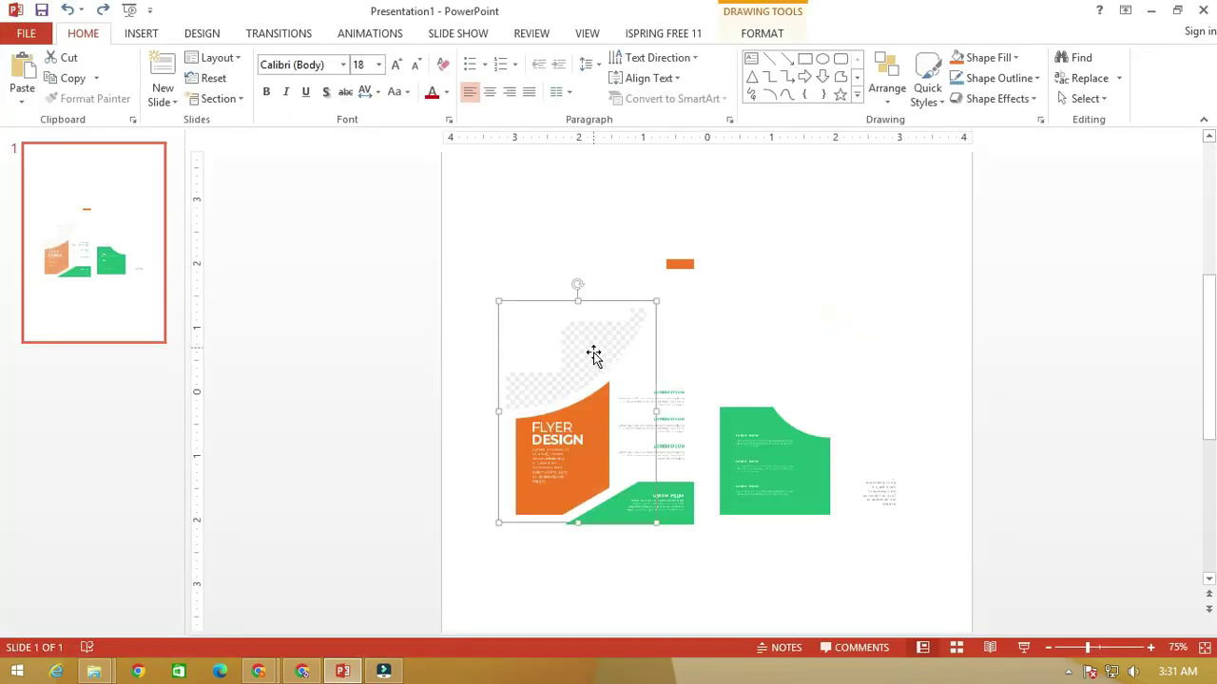
{"action": "key", "text": "ctrl+z"}
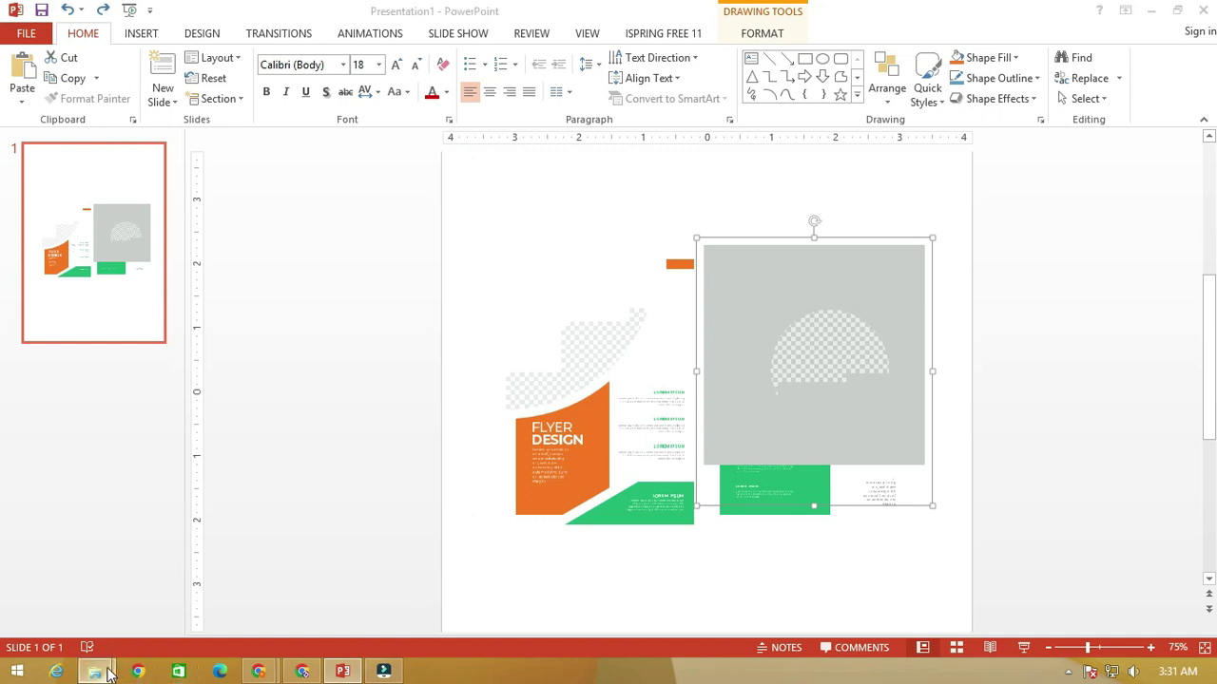
Drag the Flyer_242_generated image from Downloads onto slide 1.
{"action": "mouse_move", "coordinate": [93, 672]}
{"action": "left_click", "coordinate": [289, 593]}
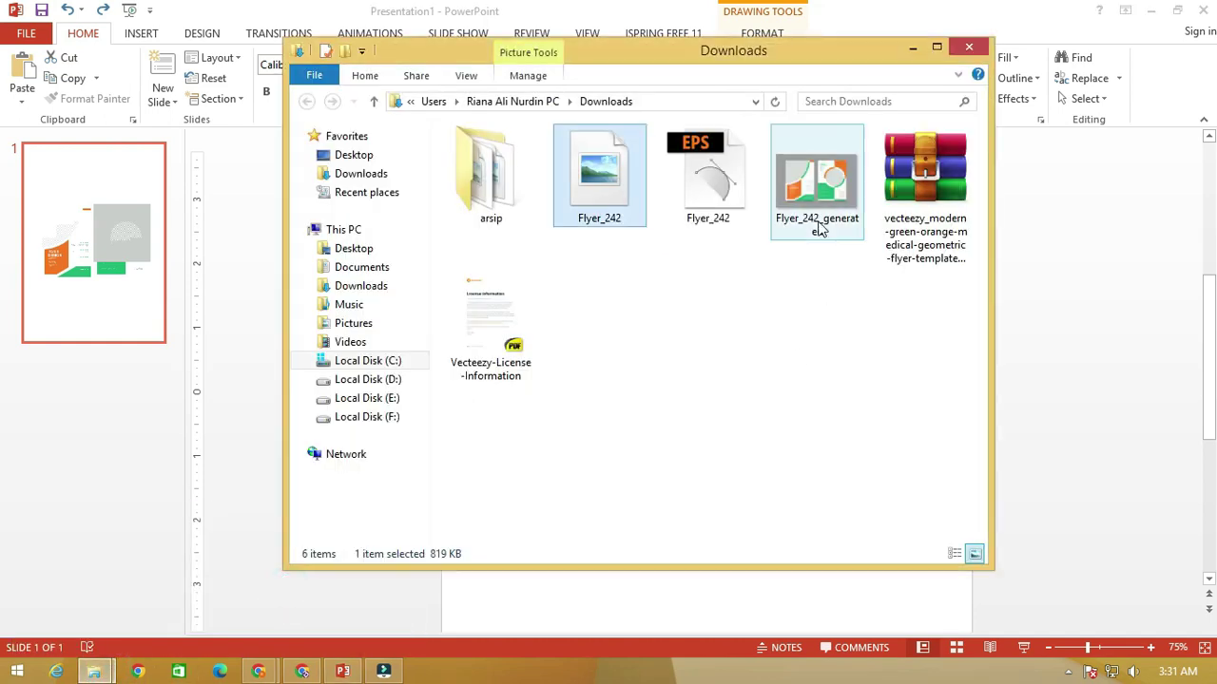
{"action": "left_click", "coordinate": [818, 190]}
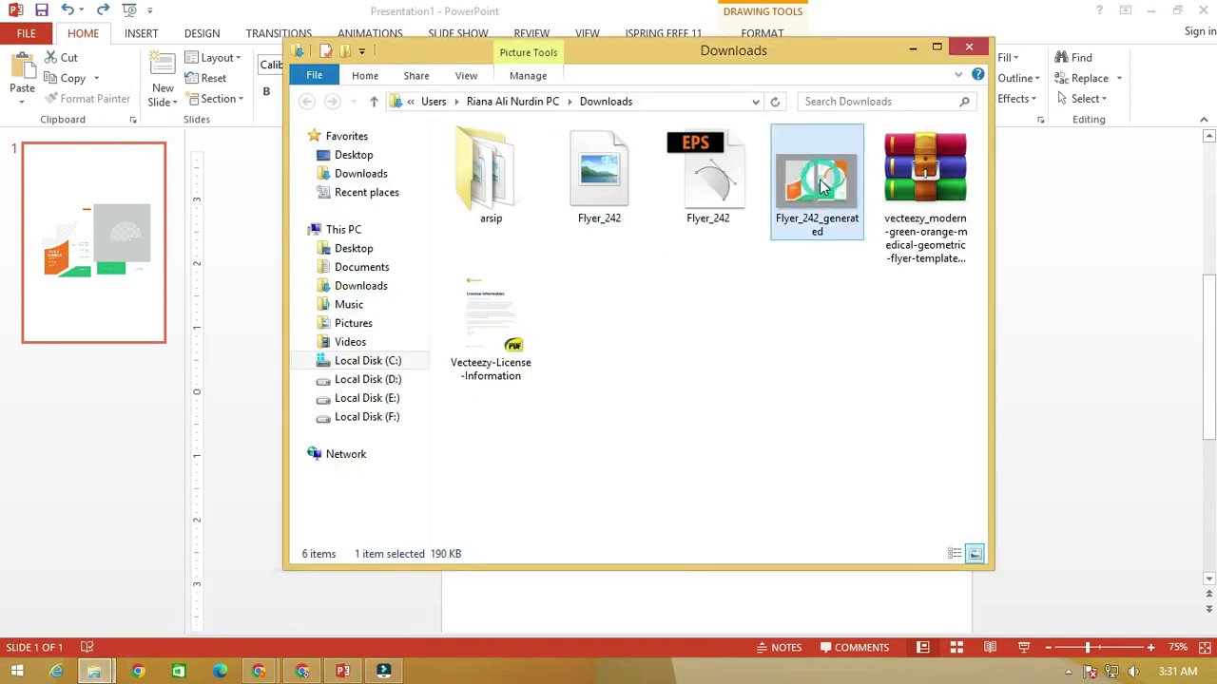
{"action": "left_click", "coordinate": [863, 611]}
{"action": "left_click_drag", "start_coordinate": [863, 611], "coordinate": [628, 340]}
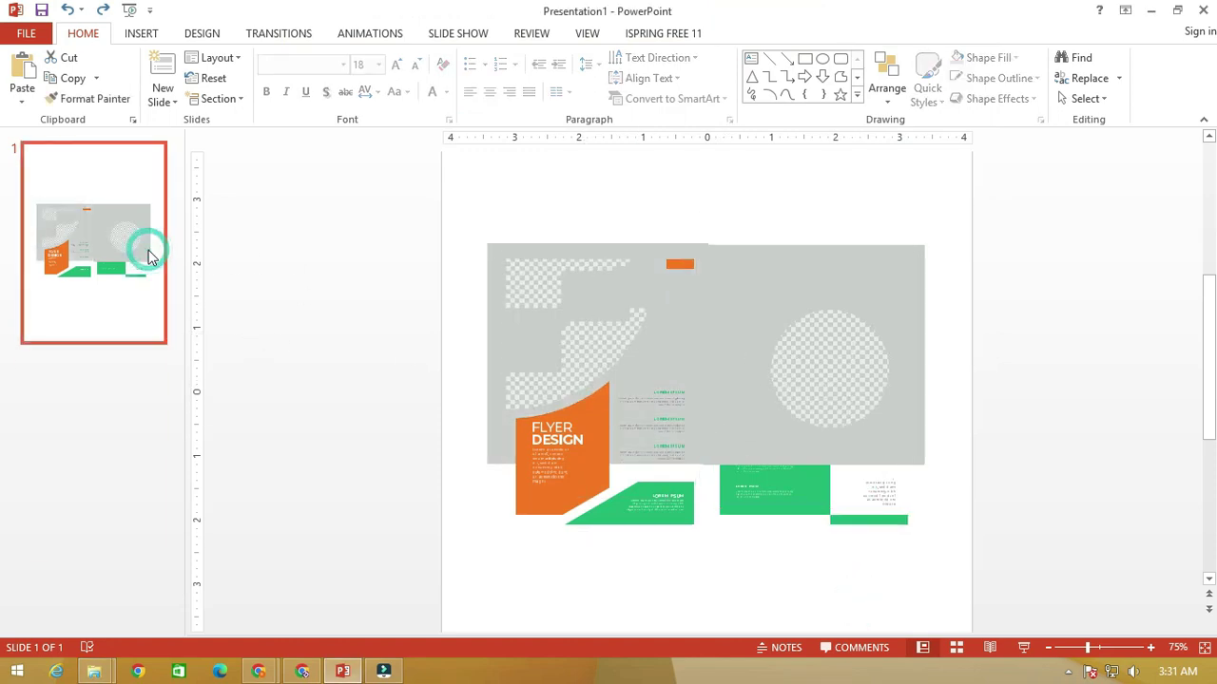
Duplicate slide 1 as slide 2, clear it, and place the Flyer_242_generated picture there.
{"action": "left_click_drag", "start_coordinate": [149, 258], "coordinate": [131, 415]}
{"action": "left_click", "coordinate": [130, 411]}
{"action": "left_click_drag", "start_coordinate": [462, 196], "coordinate": [979, 576]}
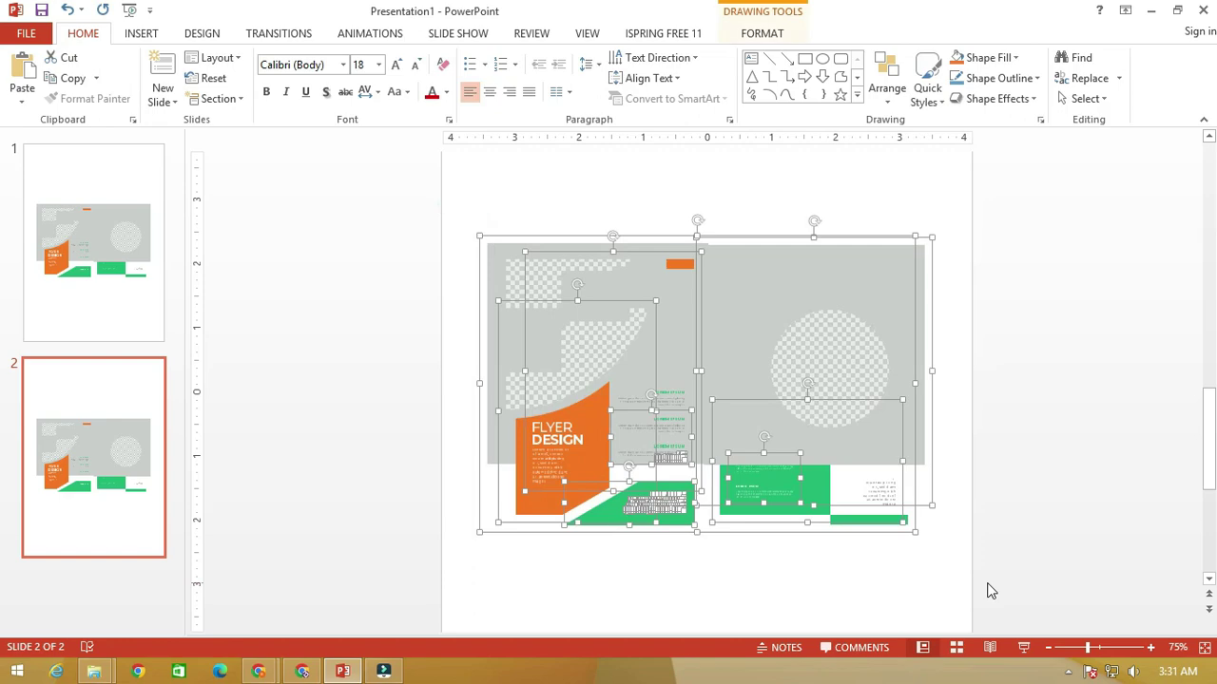
{"action": "key", "text": "Delete"}
{"action": "key", "text": "alt+Tab"}
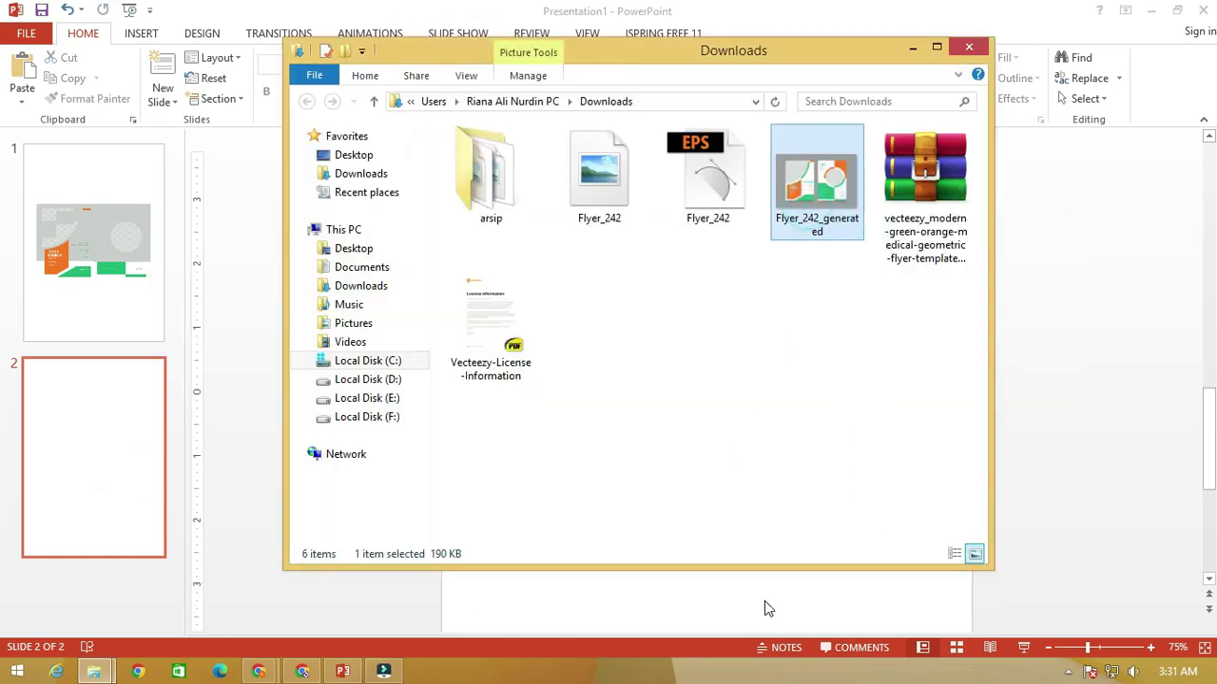
{"action": "left_click_drag", "start_coordinate": [841, 237], "coordinate": [766, 609]}
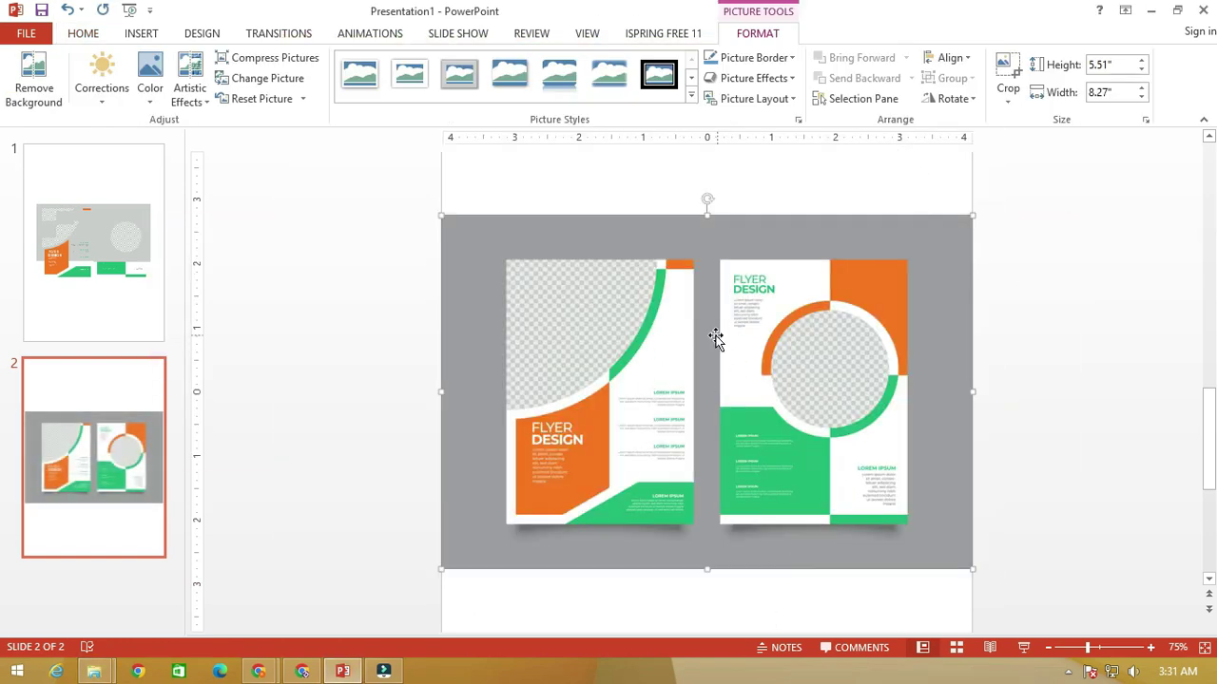
On slide 1, move the picture group right, ungroup it, and shift the grey overlay left.
{"action": "left_click", "coordinate": [152, 276]}
{"action": "left_click", "coordinate": [712, 266]}
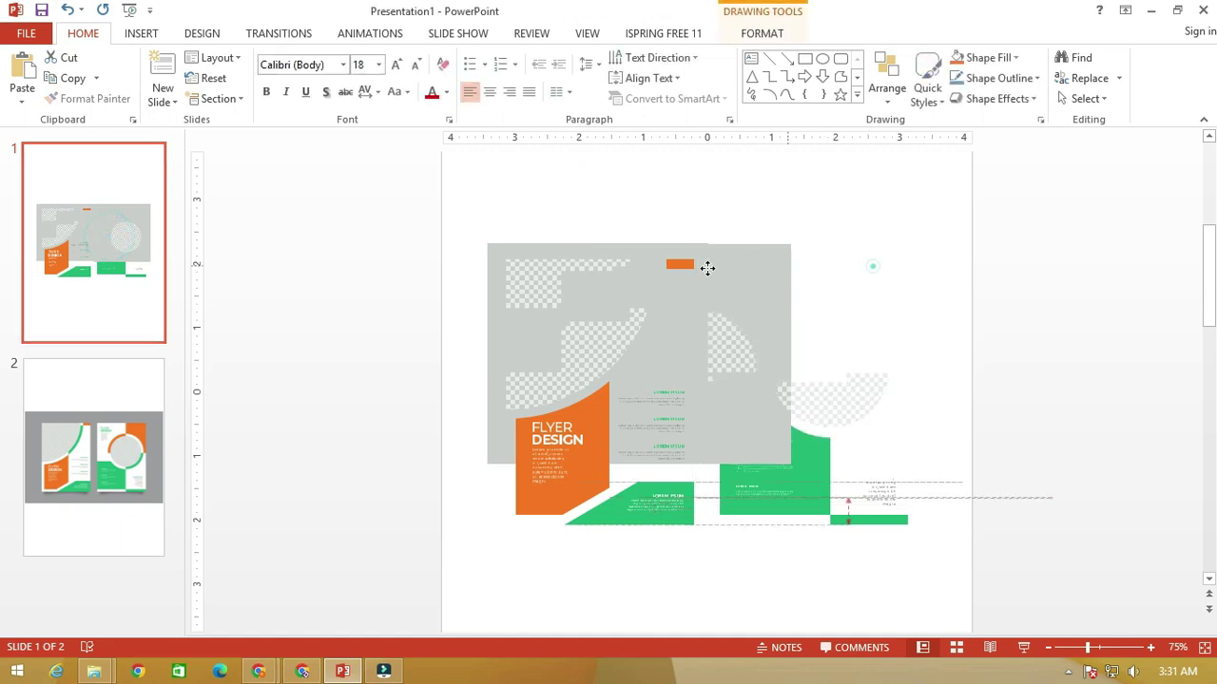
{"action": "left_click_drag", "start_coordinate": [708, 272], "coordinate": [875, 270]}
{"action": "right_click", "coordinate": [842, 276]}
{"action": "mouse_move", "coordinate": [903, 383]}
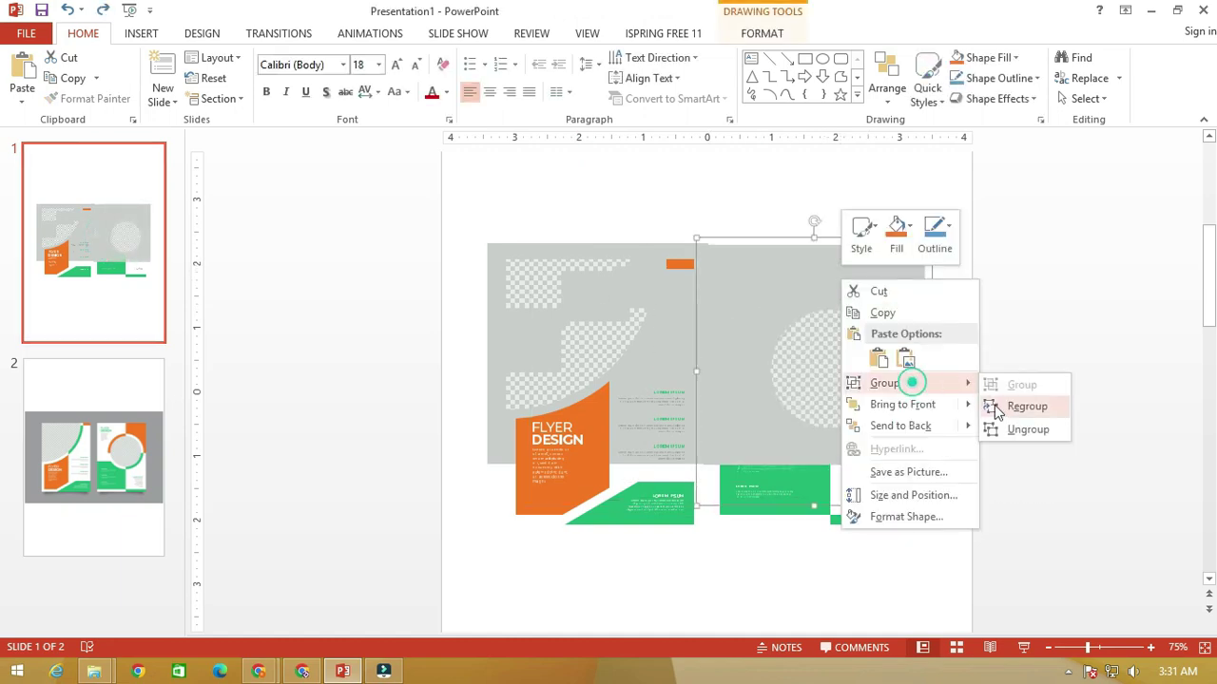
{"action": "left_click", "coordinate": [1012, 419]}
{"action": "left_click", "coordinate": [1020, 345]}
{"action": "left_click", "coordinate": [849, 266]}
{"action": "left_click_drag", "start_coordinate": [881, 282], "coordinate": [684, 274]}
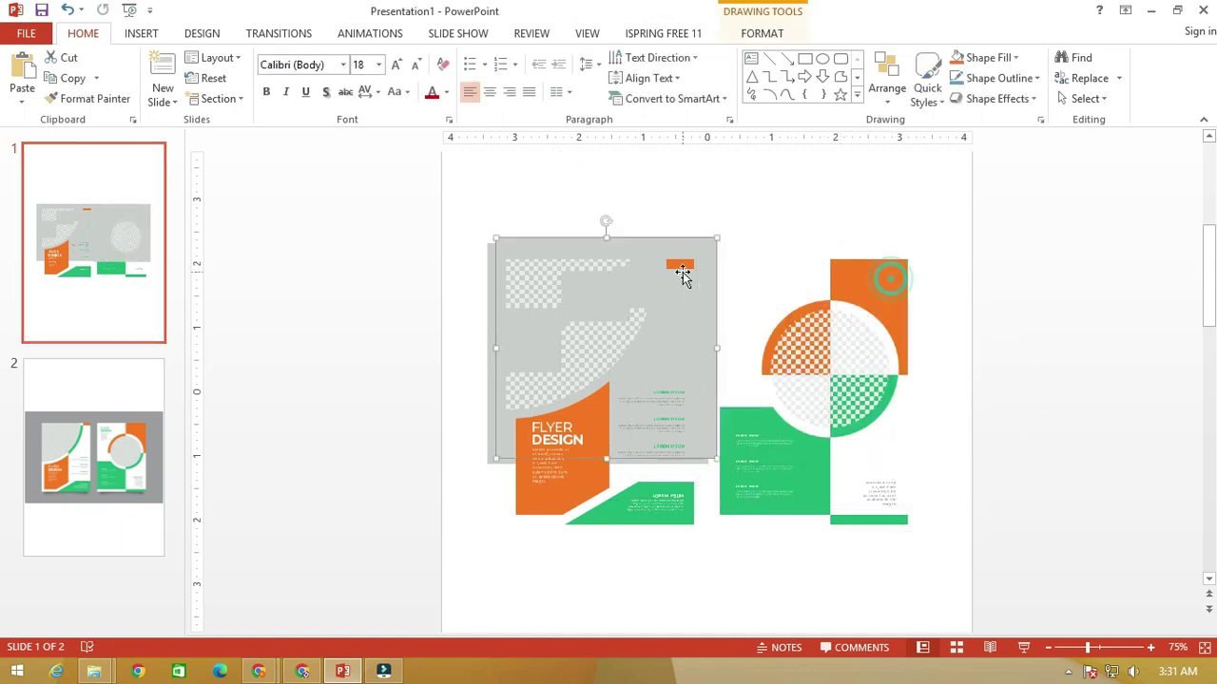
{"action": "key", "text": "Escape"}
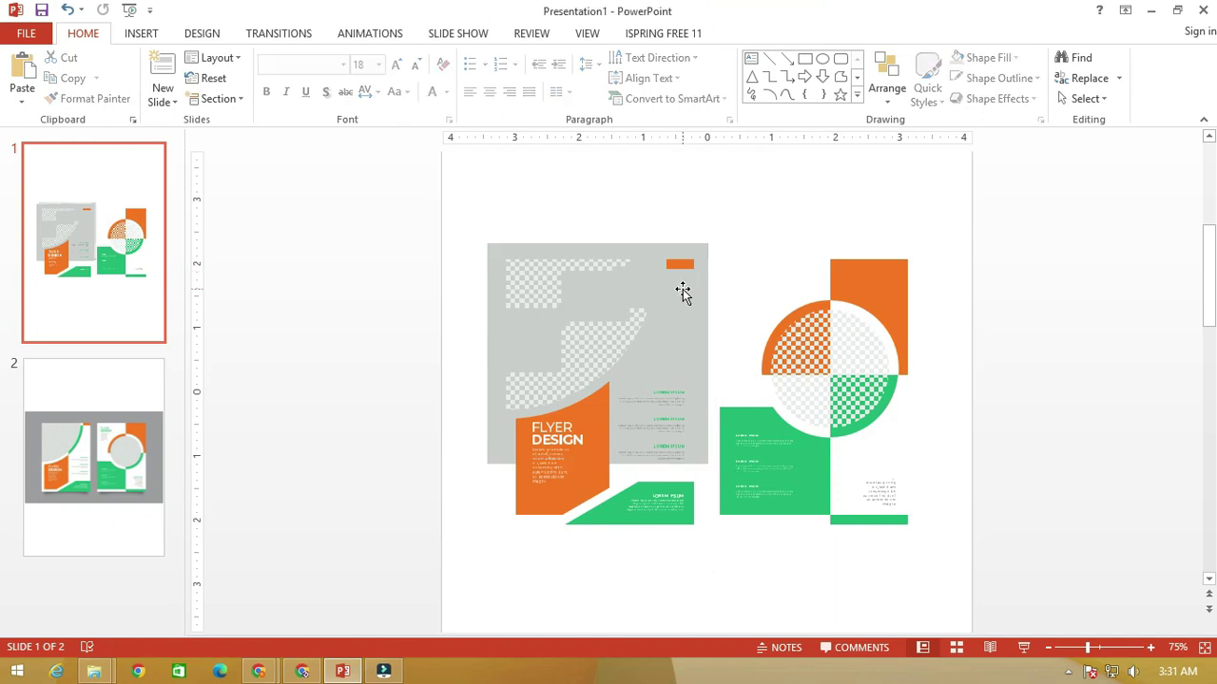
Ungroup the left picture group and delete its grey backing shape.
{"action": "left_click", "coordinate": [635, 275]}
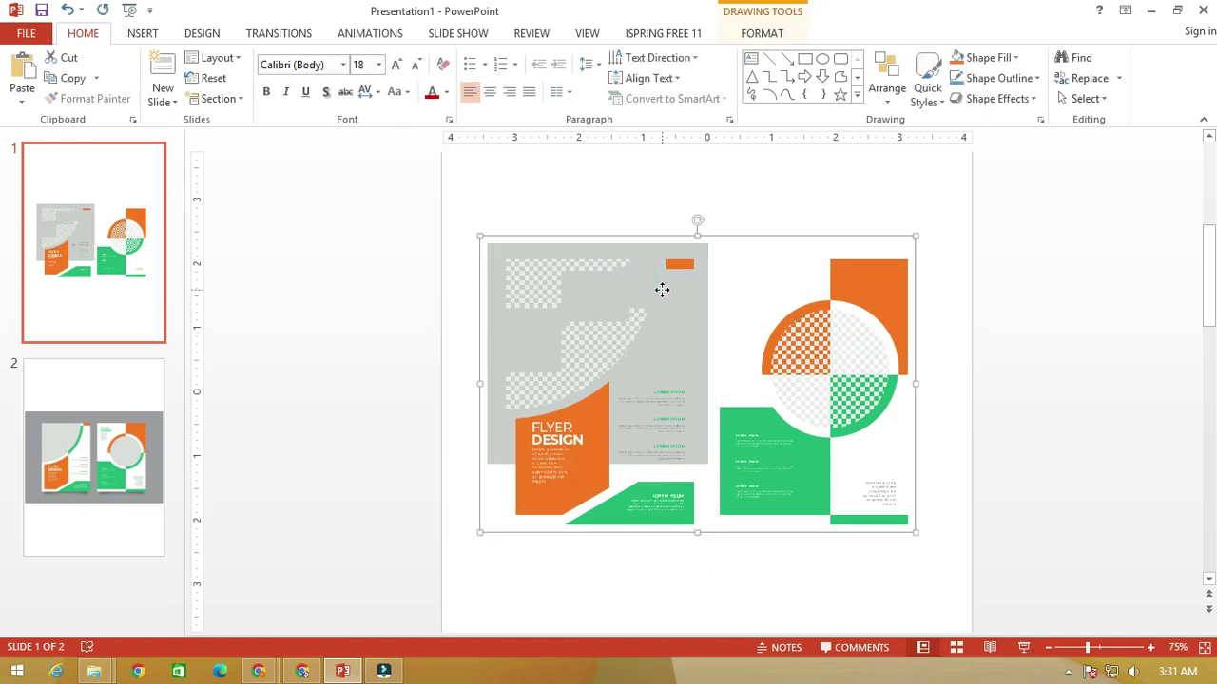
{"action": "right_click", "coordinate": [663, 290]}
{"action": "mouse_move", "coordinate": [732, 395]}
{"action": "left_click", "coordinate": [846, 439]}
{"action": "left_click", "coordinate": [728, 199]}
{"action": "left_click", "coordinate": [678, 252]}
{"action": "left_click_drag", "start_coordinate": [677, 252], "coordinate": [637, 228]}
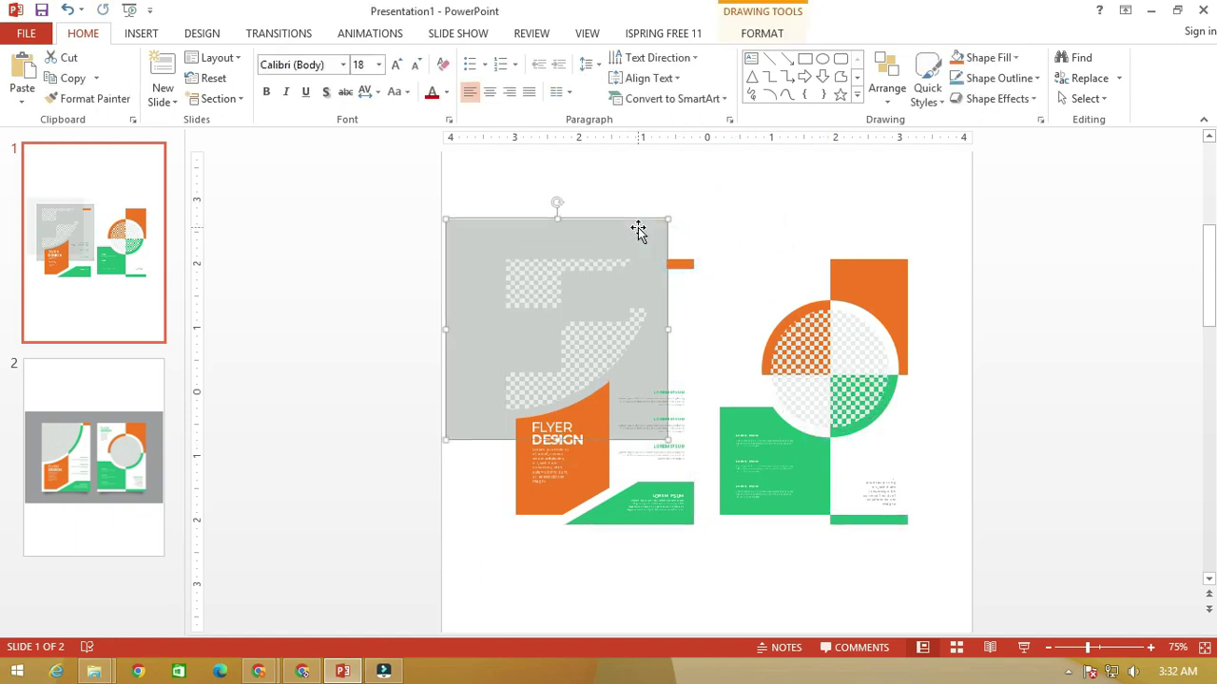
{"action": "left_click_drag", "start_coordinate": [532, 222], "coordinate": [419, 199]}
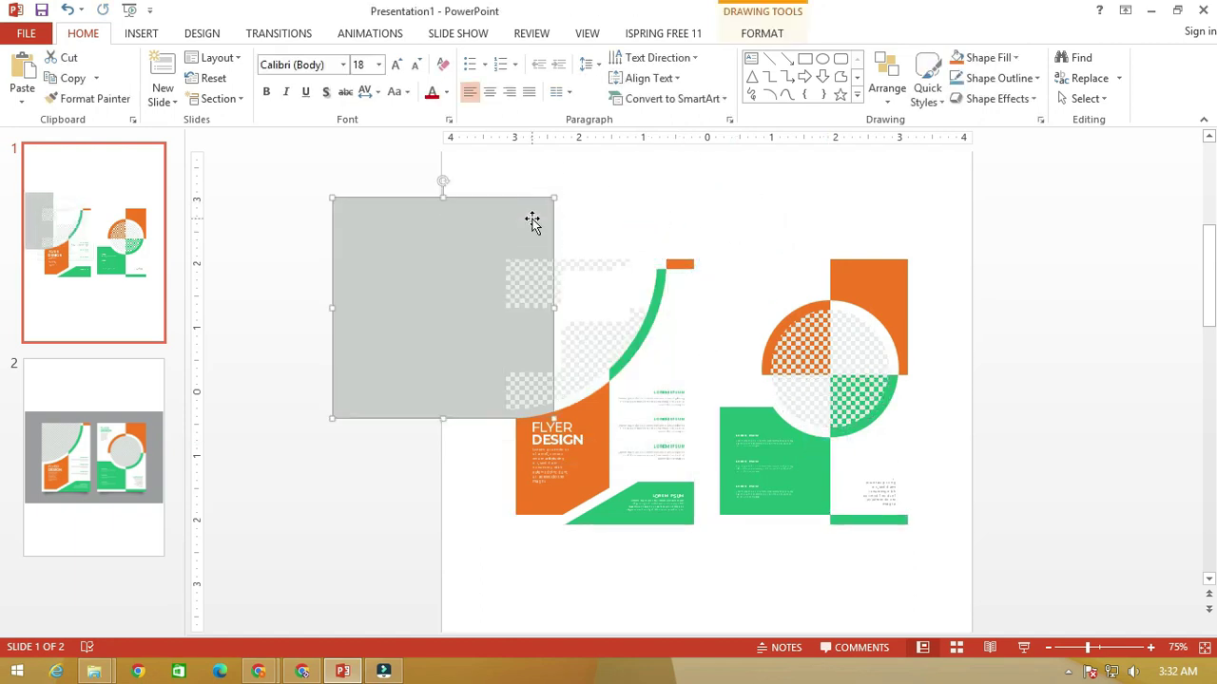
{"action": "key", "text": "Delete"}
Ungroup the left flyer's artwork into separate pieces, undoing an accidental nudge.
{"action": "left_click", "coordinate": [581, 288]}
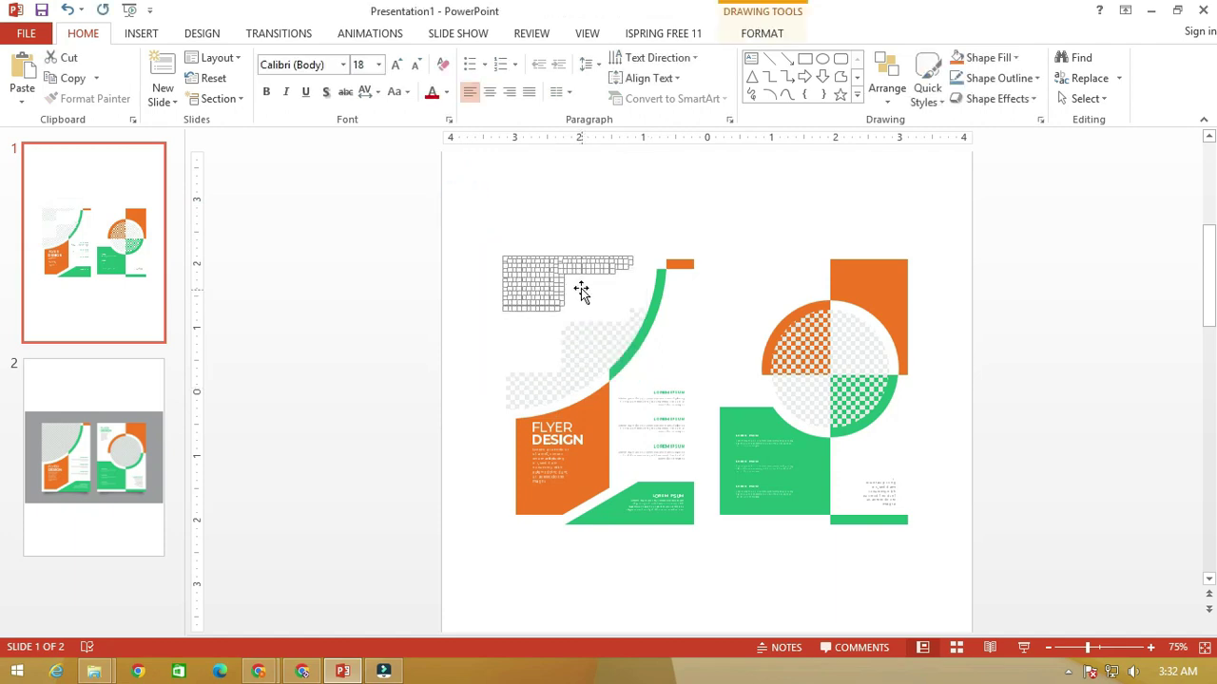
{"action": "left_click_drag", "start_coordinate": [489, 239], "coordinate": [630, 399]}
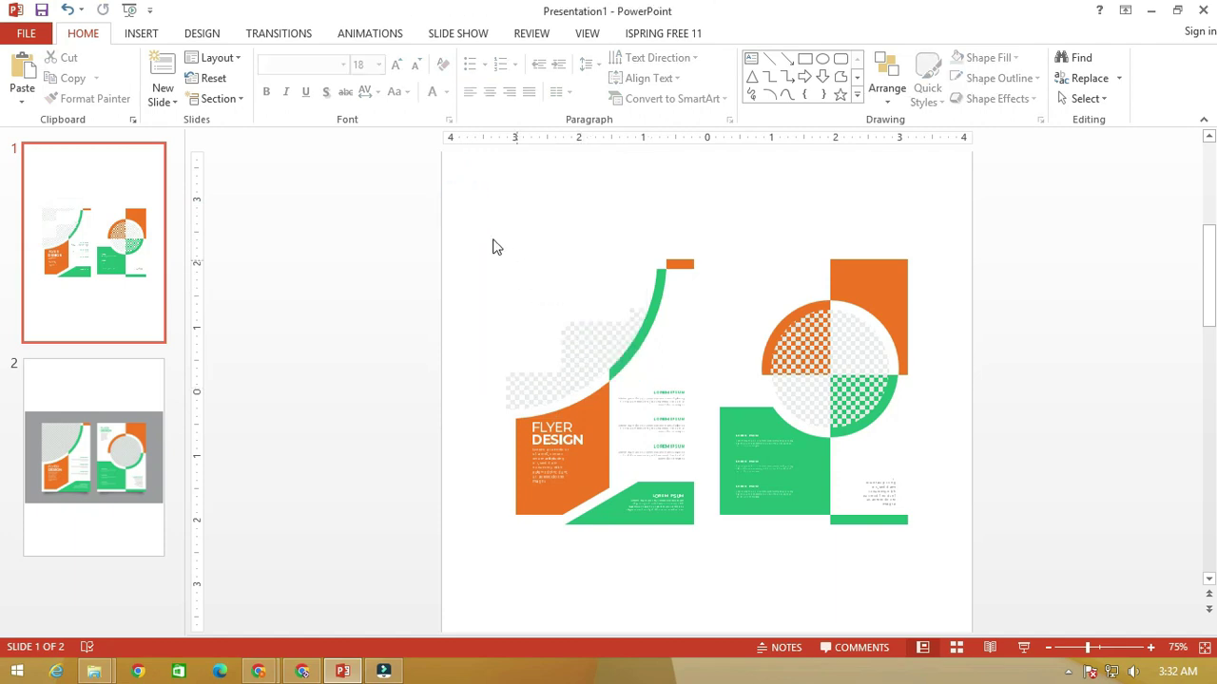
{"action": "left_click", "coordinate": [582, 347]}
{"action": "left_click", "coordinate": [579, 348]}
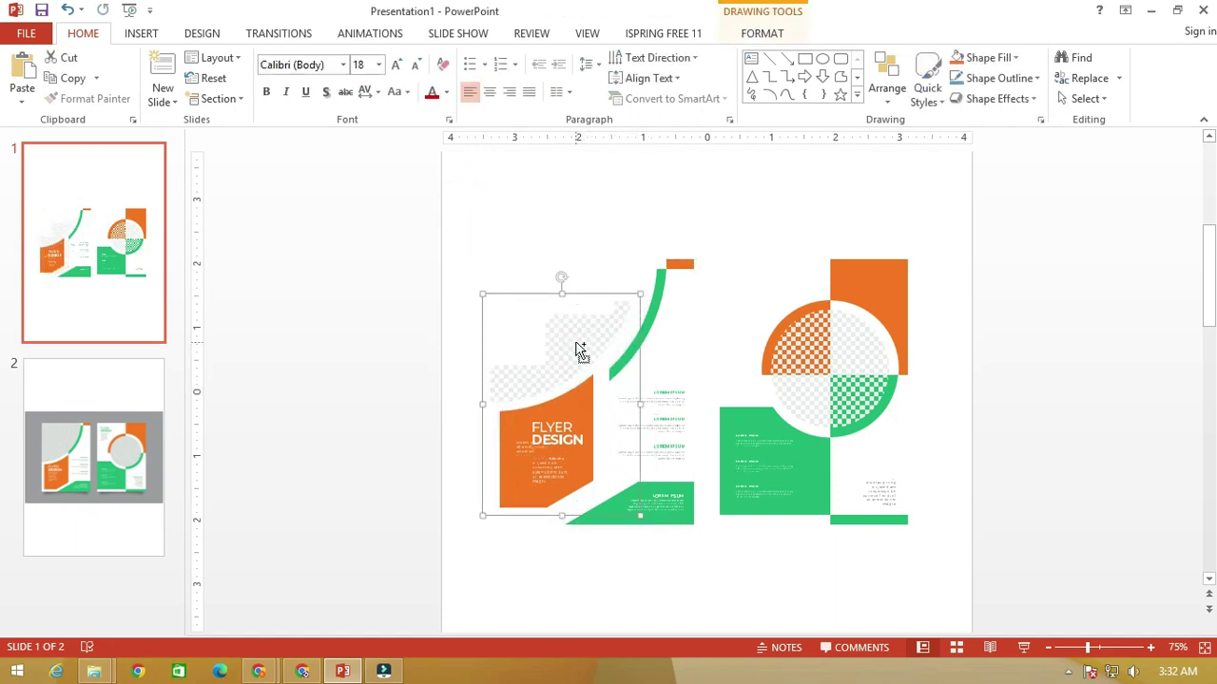
{"action": "right_click", "coordinate": [580, 348]}
{"action": "mouse_move", "coordinate": [665, 179]}
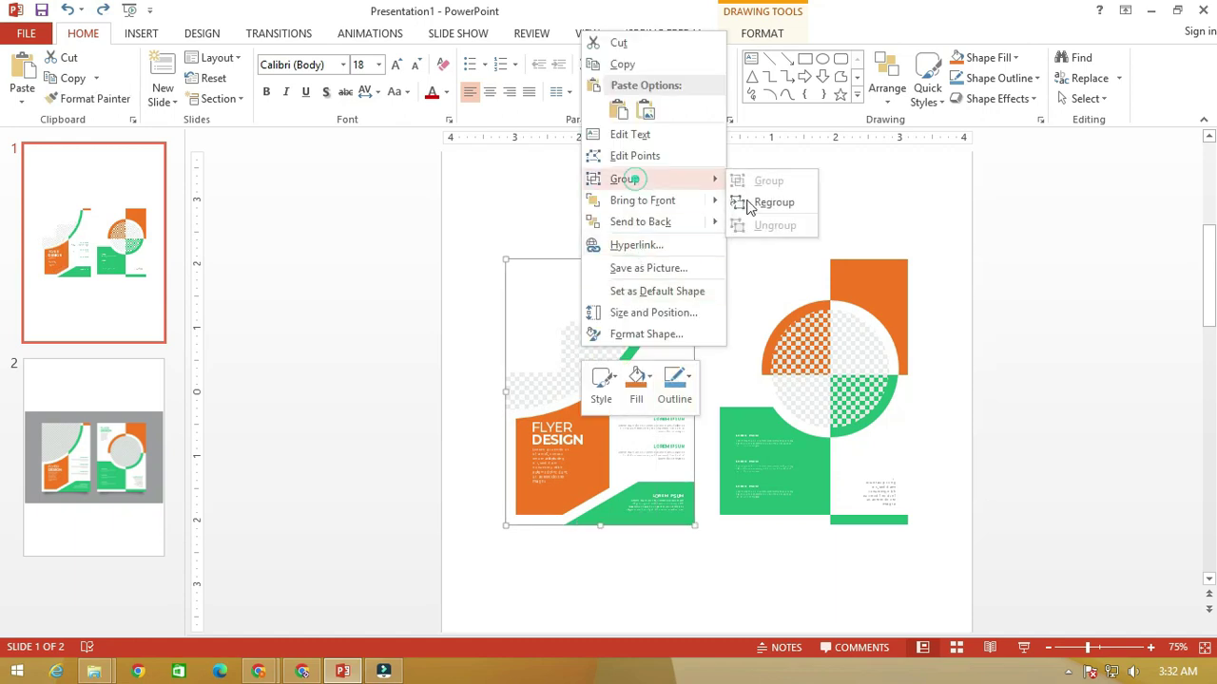
{"action": "left_click", "coordinate": [765, 226]}
{"action": "left_click", "coordinate": [557, 204]}
{"action": "left_click", "coordinate": [571, 333]}
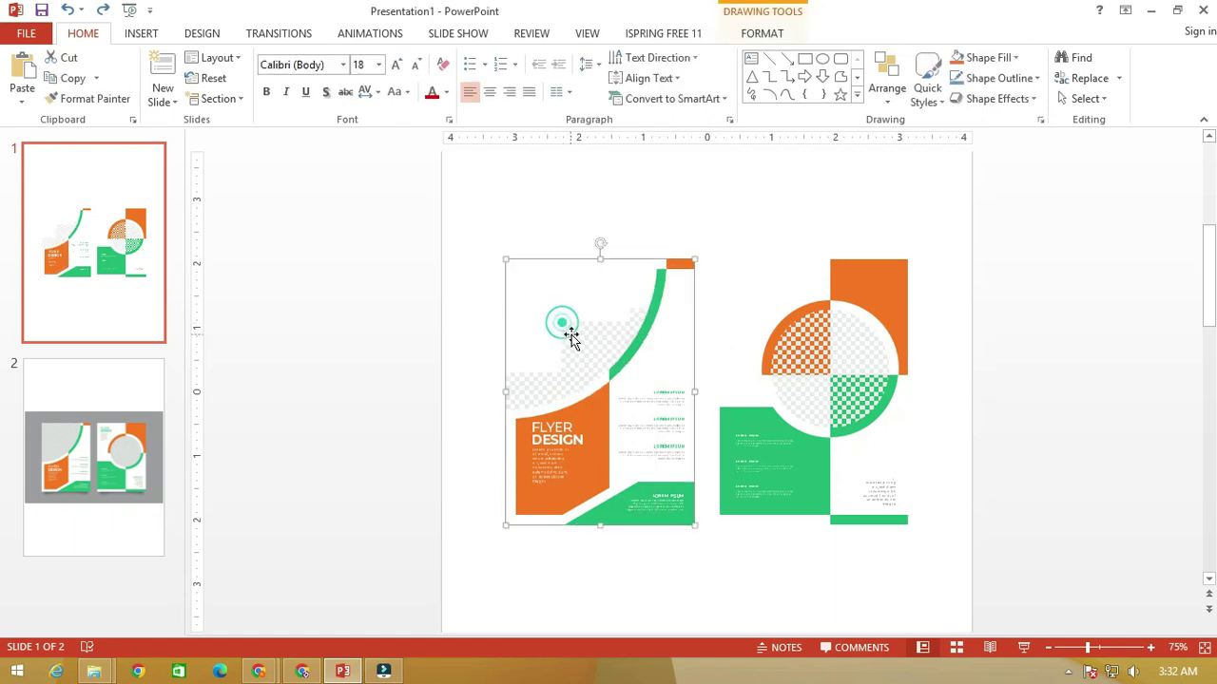
{"action": "left_click_drag", "start_coordinate": [570, 333], "coordinate": [533, 332]}
{"action": "key", "text": "ctrl+z"}
Regroup the flyer, delete the checker squares in its photo area, and compare with slide 2.
{"action": "right_click", "coordinate": [565, 371]}
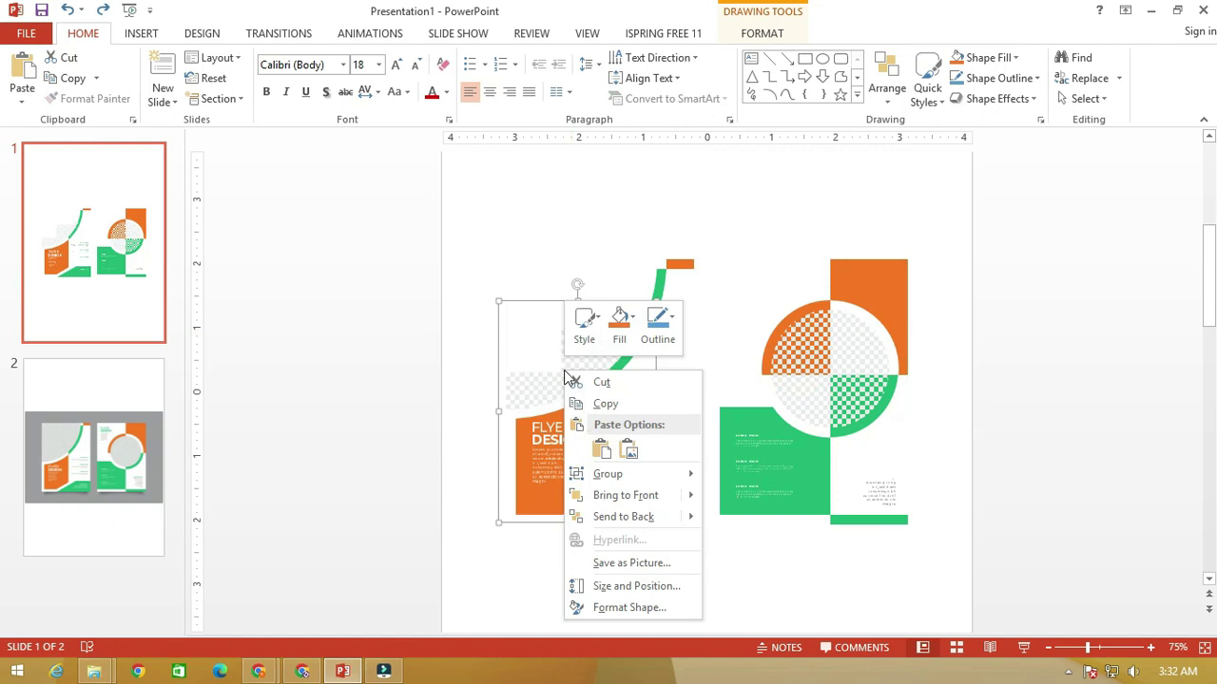
{"action": "mouse_move", "coordinate": [626, 477]}
{"action": "left_click", "coordinate": [746, 494]}
{"action": "left_click", "coordinate": [507, 276]}
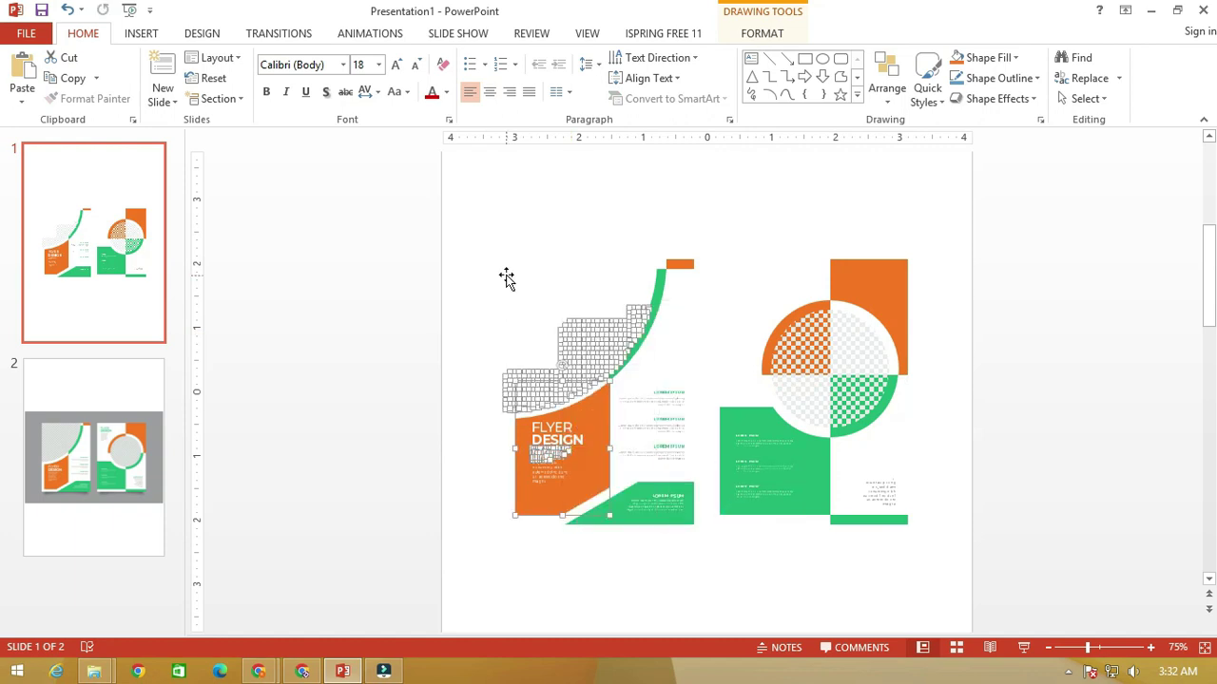
{"action": "left_click", "coordinate": [459, 250]}
{"action": "left_click_drag", "start_coordinate": [453, 234], "coordinate": [629, 428]}
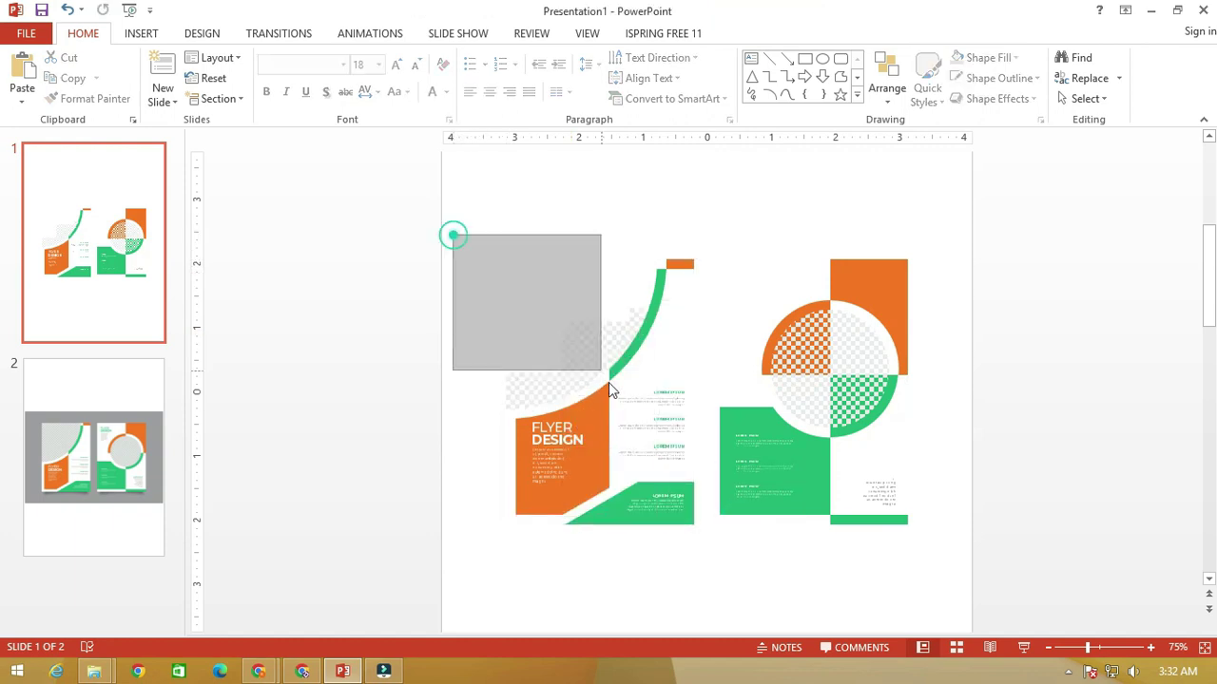
{"action": "key", "text": "Delete"}
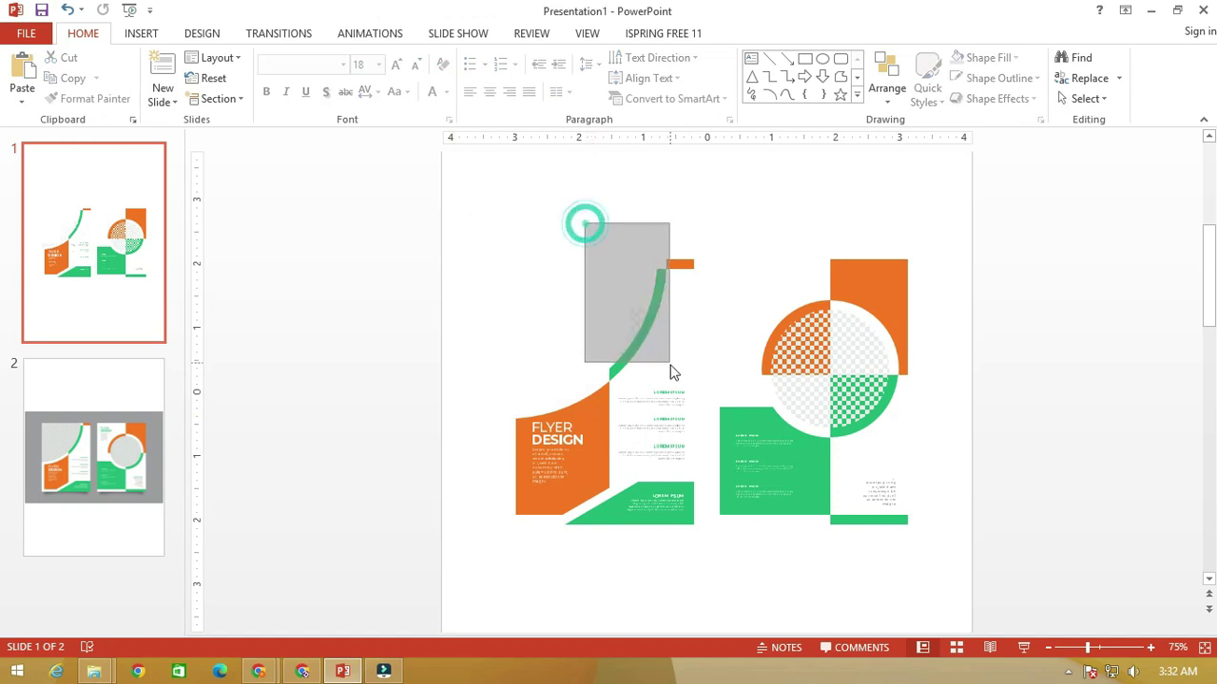
{"action": "left_click_drag", "start_coordinate": [583, 222], "coordinate": [682, 396]}
{"action": "key", "text": "Delete"}
{"action": "left_click", "coordinate": [96, 465]}
{"action": "left_click", "coordinate": [136, 272]}
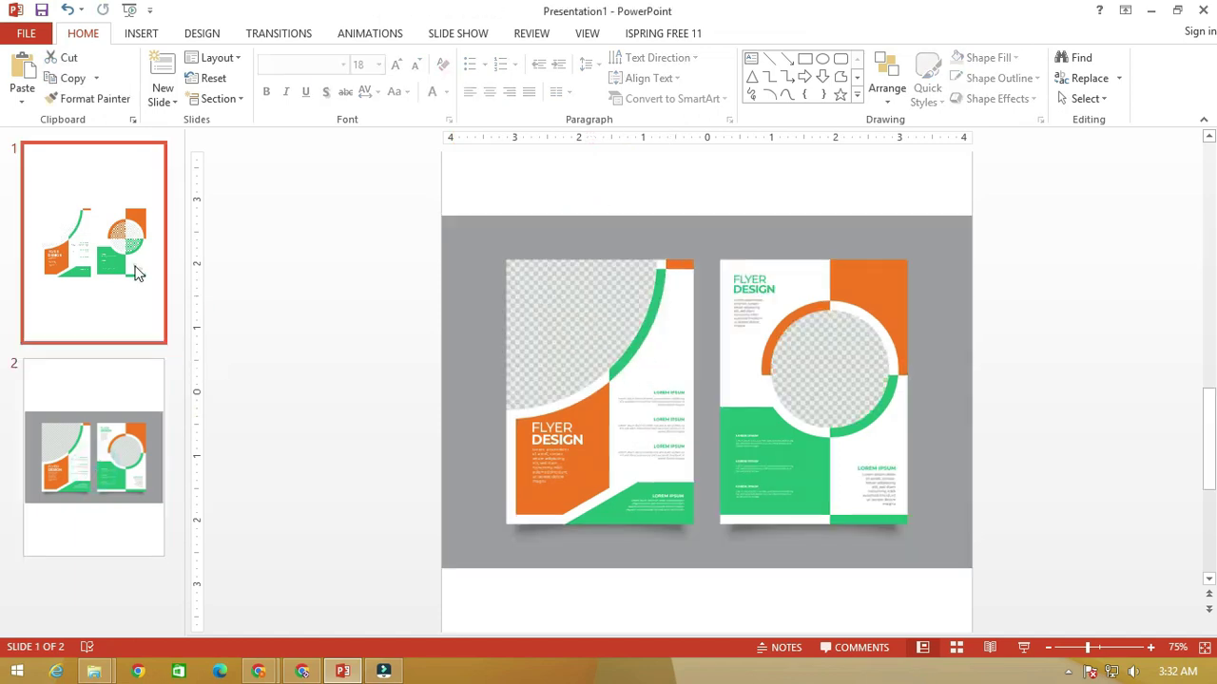
Delete the checker overlay on the right half of the right flyer's circle.
{"action": "scroll", "coordinate": [674, 415], "scroll_direction": "up", "scroll_amount": 2}
{"action": "scroll", "coordinate": [688, 415], "scroll_direction": "up", "scroll_amount": 2}
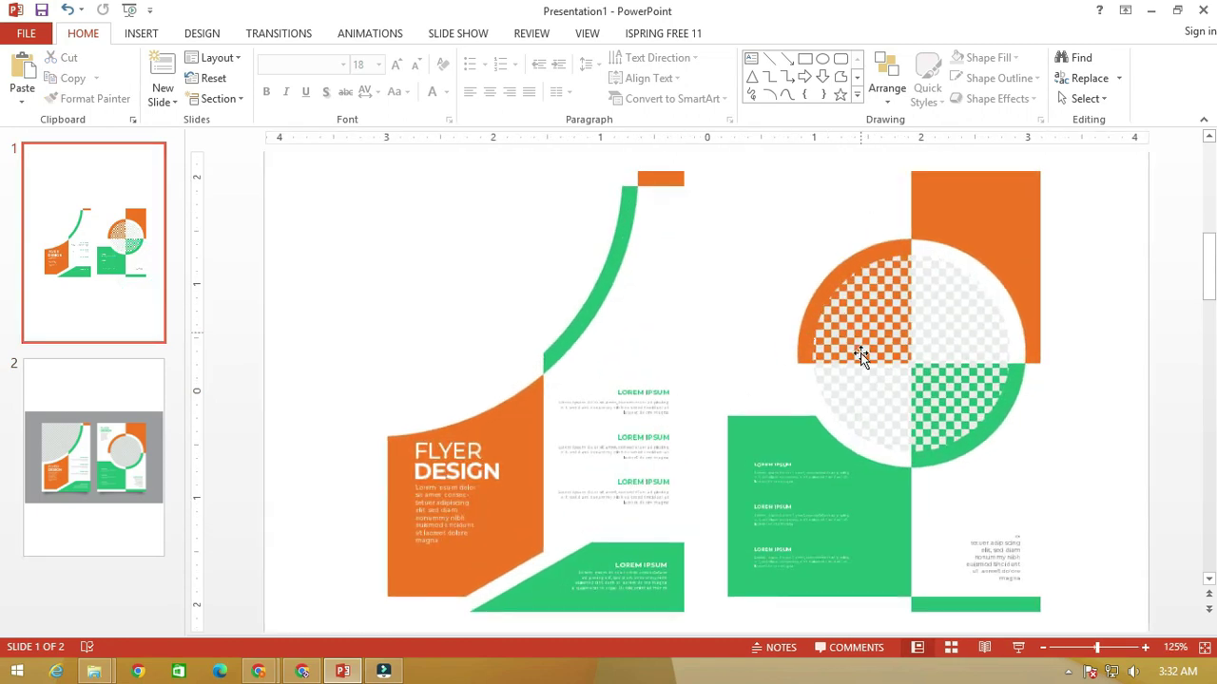
{"action": "scroll", "coordinate": [862, 341], "scroll_direction": "down", "scroll_amount": 4}
{"action": "left_click_drag", "start_coordinate": [998, 439], "coordinate": [761, 299]}
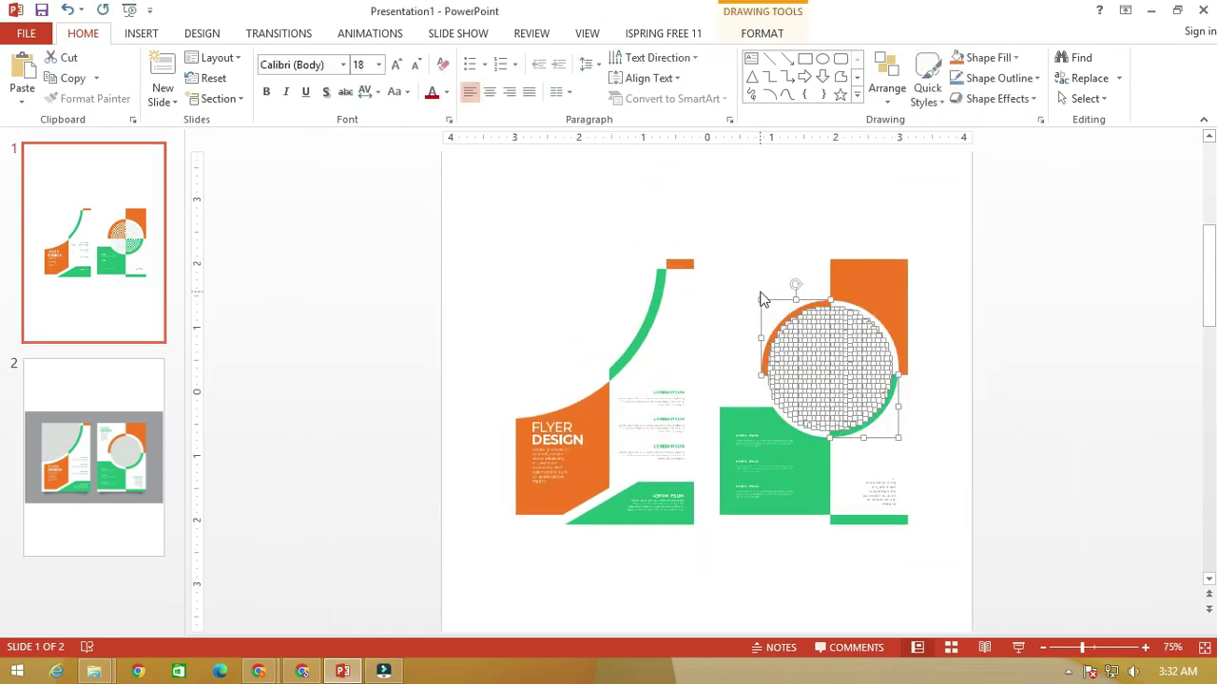
{"action": "left_click_drag", "start_coordinate": [950, 448], "coordinate": [803, 351]}
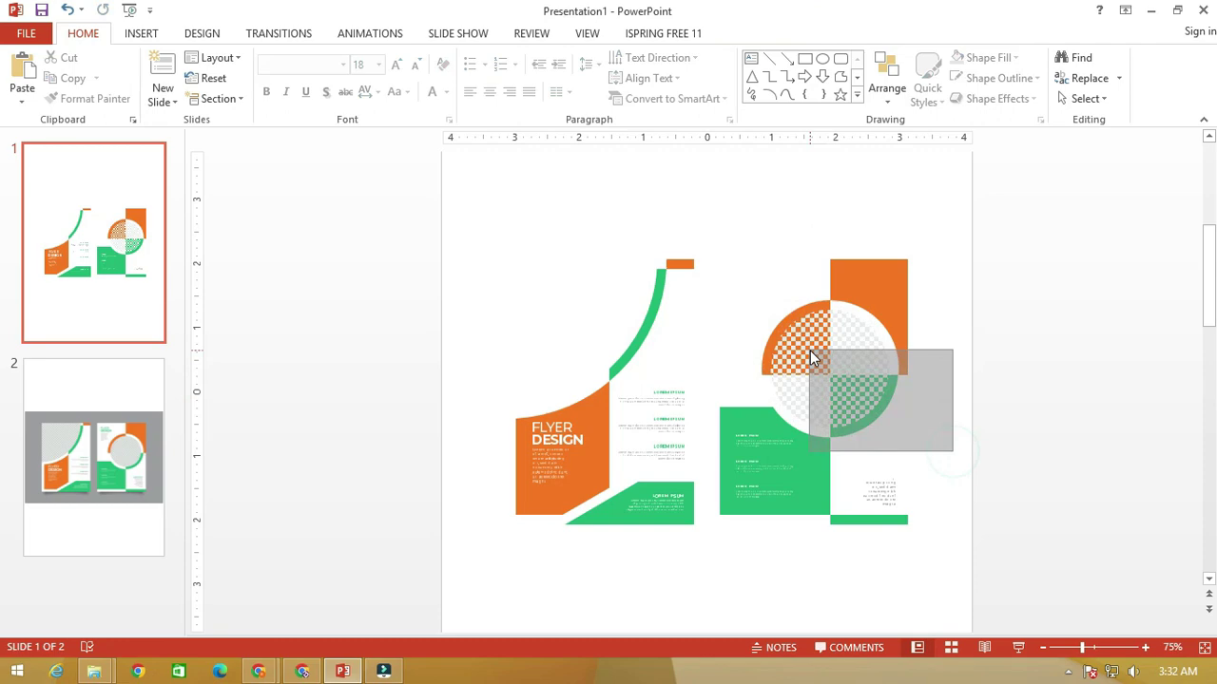
{"action": "key", "text": "Delete"}
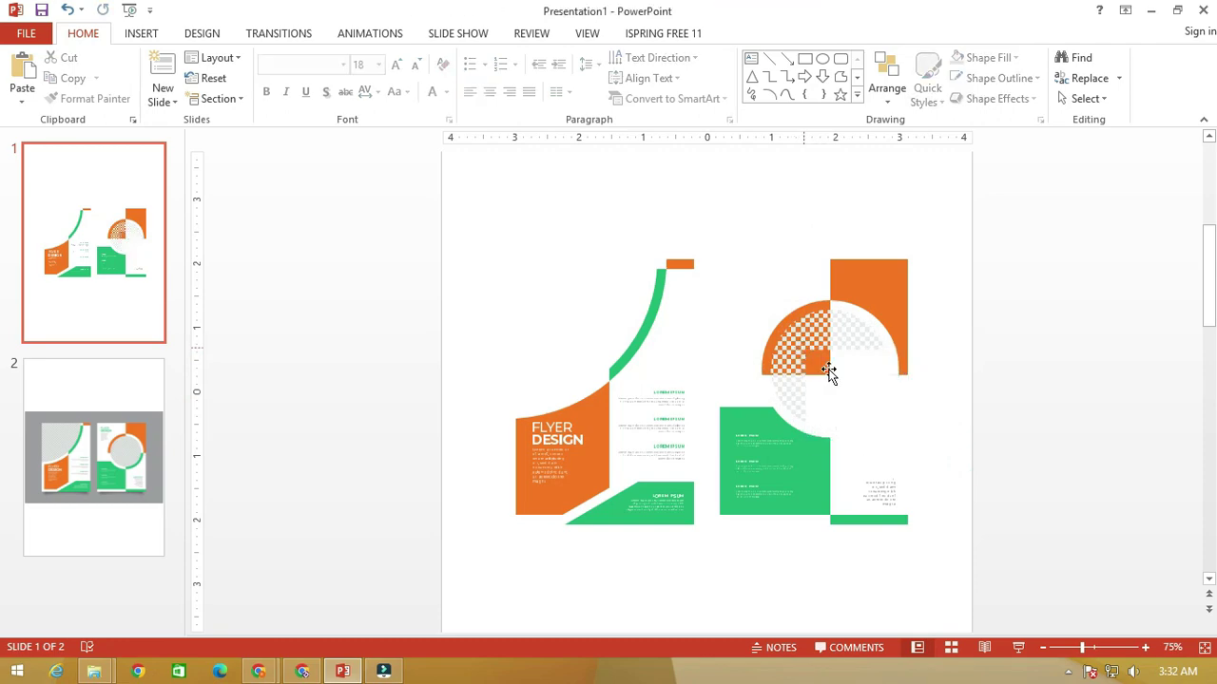
{"action": "key", "text": "ctrl+z"}
{"action": "scroll", "coordinate": [894, 415], "scroll_direction": "up", "scroll_amount": 5}
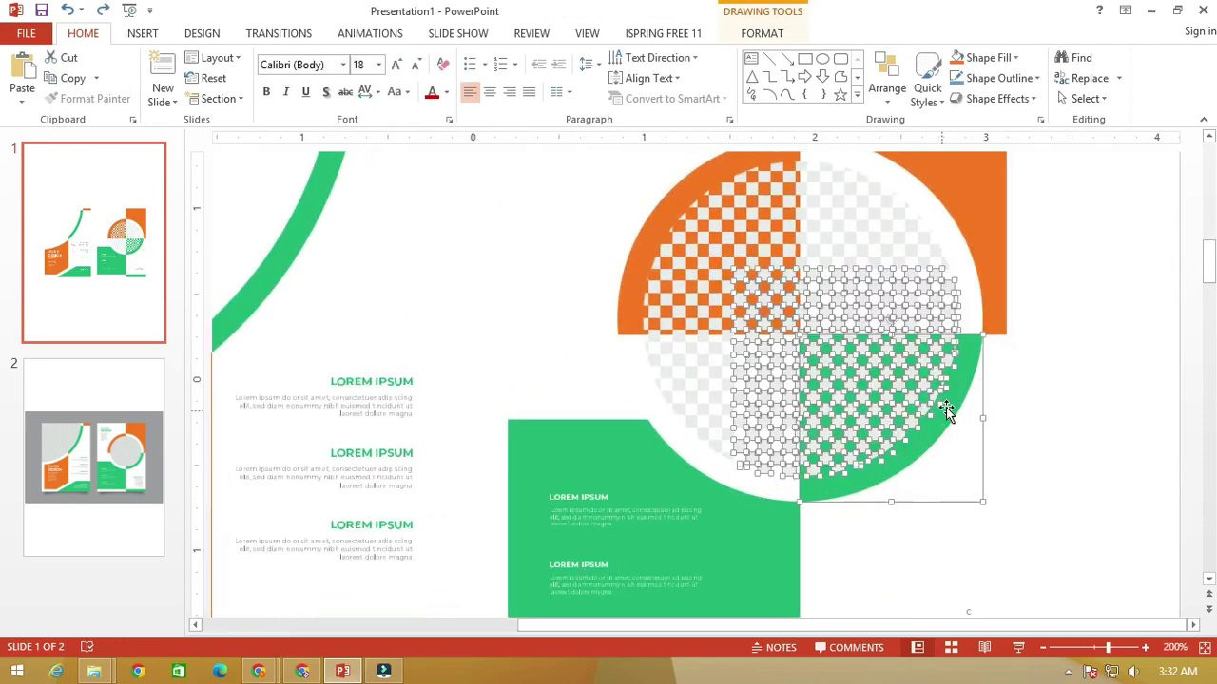
{"action": "left_click", "coordinate": [959, 399]}
{"action": "key", "text": "Delete"}
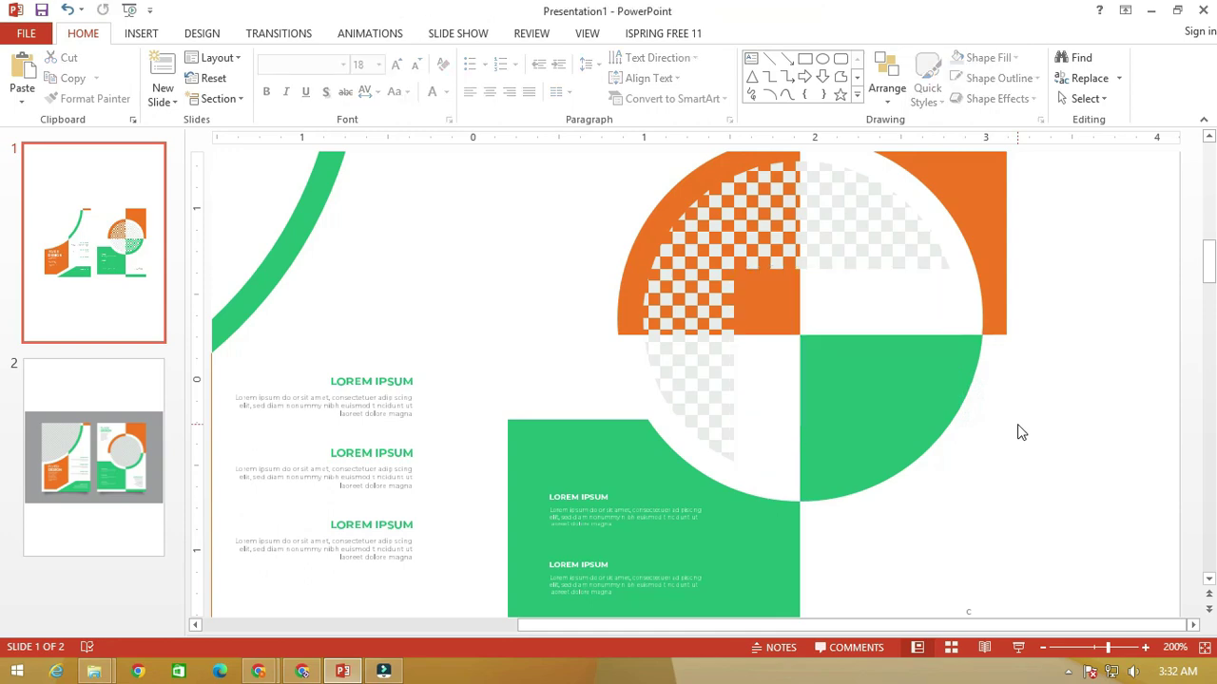
{"action": "scroll", "coordinate": [828, 378], "scroll_direction": "down", "scroll_amount": 5, "text": "ctrl"}
Clear the checker squares from the circle's upper half and left side.
{"action": "left_click_drag", "start_coordinate": [1090, 338], "coordinate": [825, 224]}
{"action": "key", "text": "Delete"}
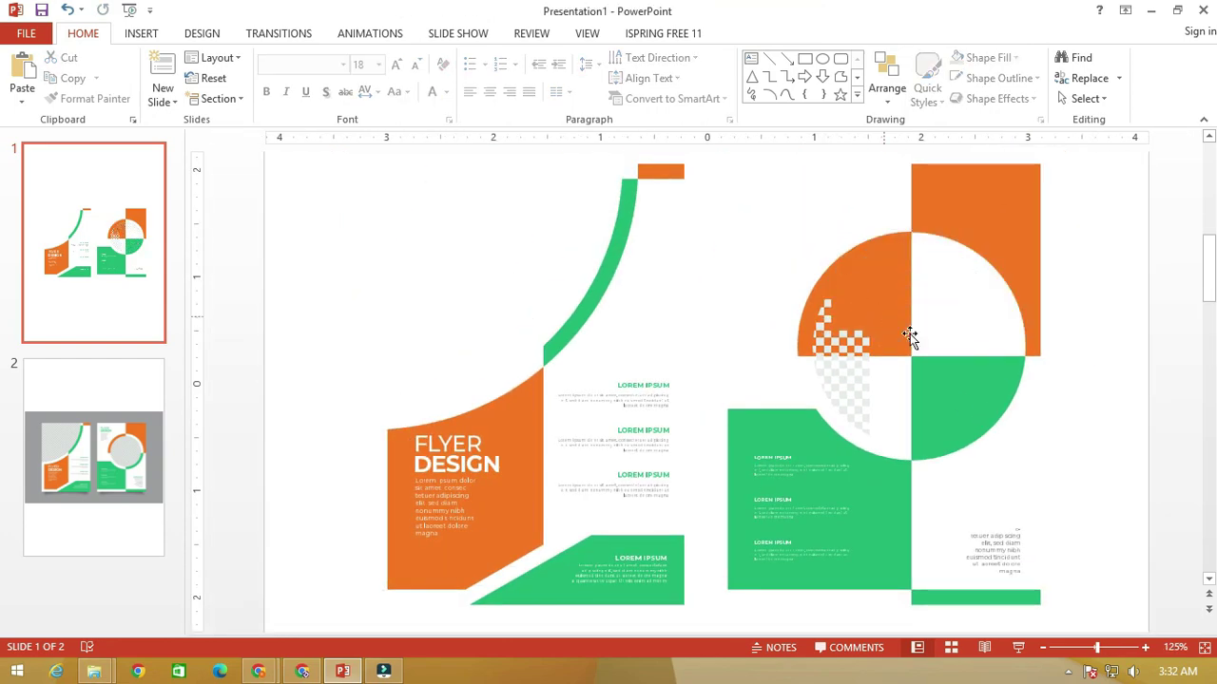
{"action": "left_click_drag", "start_coordinate": [1093, 465], "coordinate": [805, 298]}
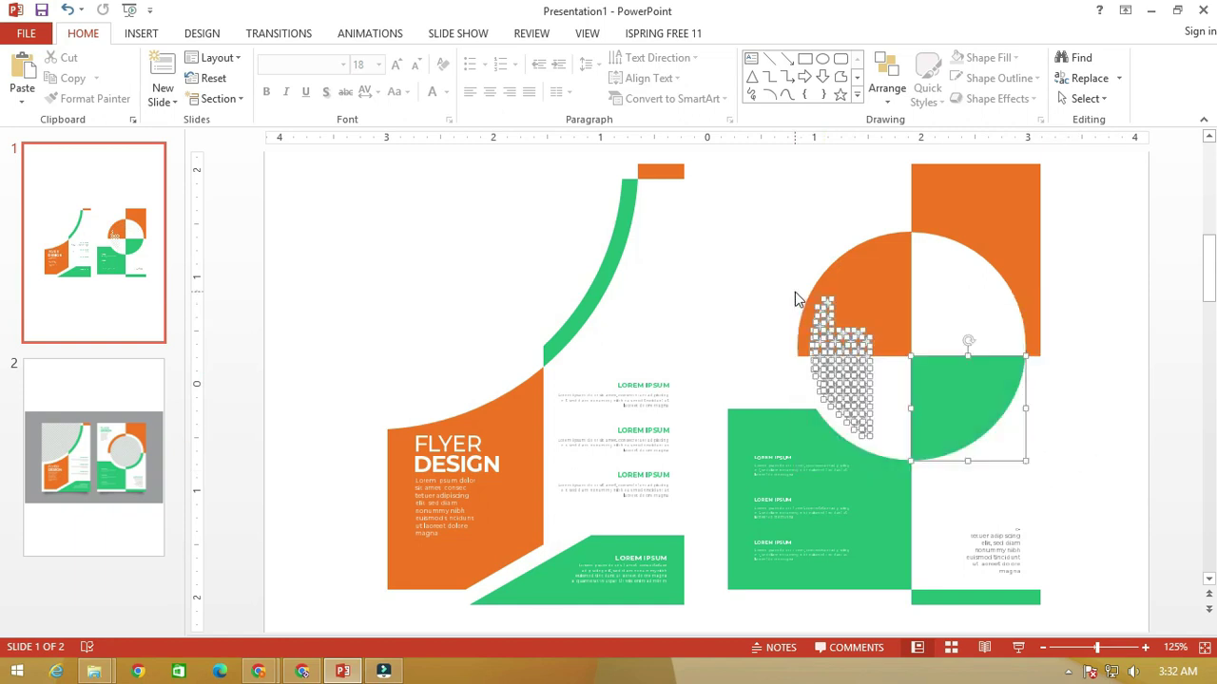
{"action": "left_click", "coordinate": [1065, 371]}
{"action": "scroll", "coordinate": [1064, 371], "scroll_direction": "down", "scroll_amount": 4, "text": "ctrl"}
{"action": "left_click_drag", "start_coordinate": [739, 218], "coordinate": [825, 437]}
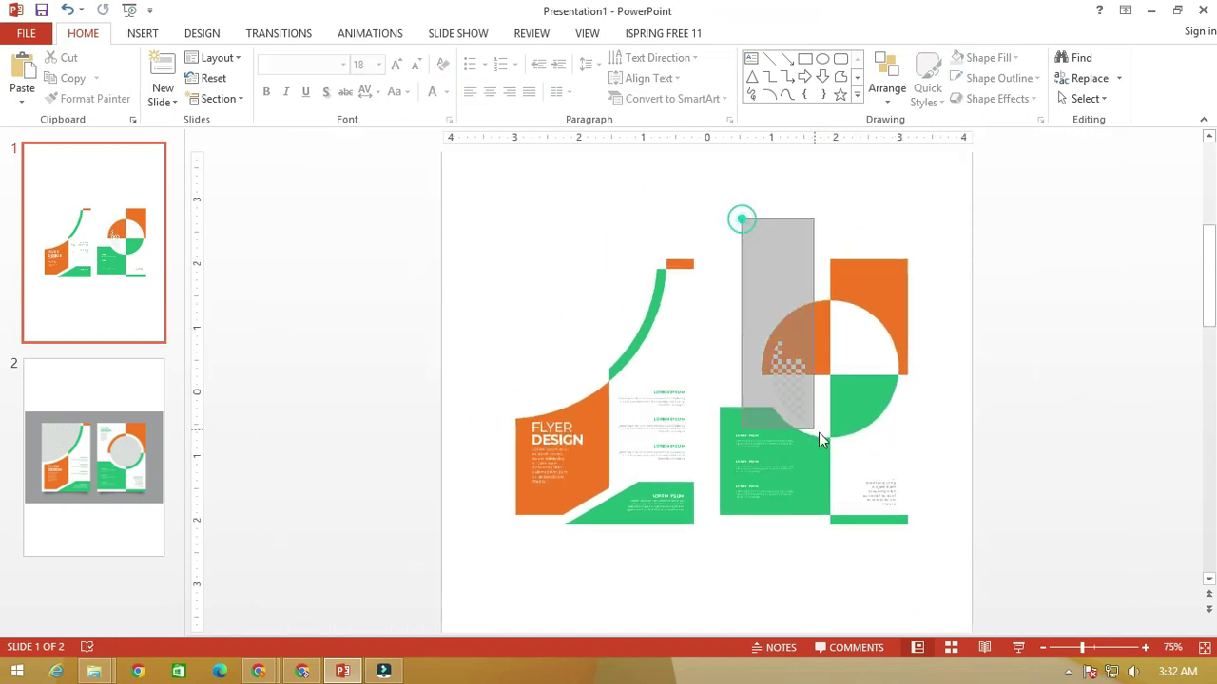
Select the green text block group and nudge it slightly left.
{"action": "left_click_drag", "start_coordinate": [810, 584], "coordinate": [718, 433]}
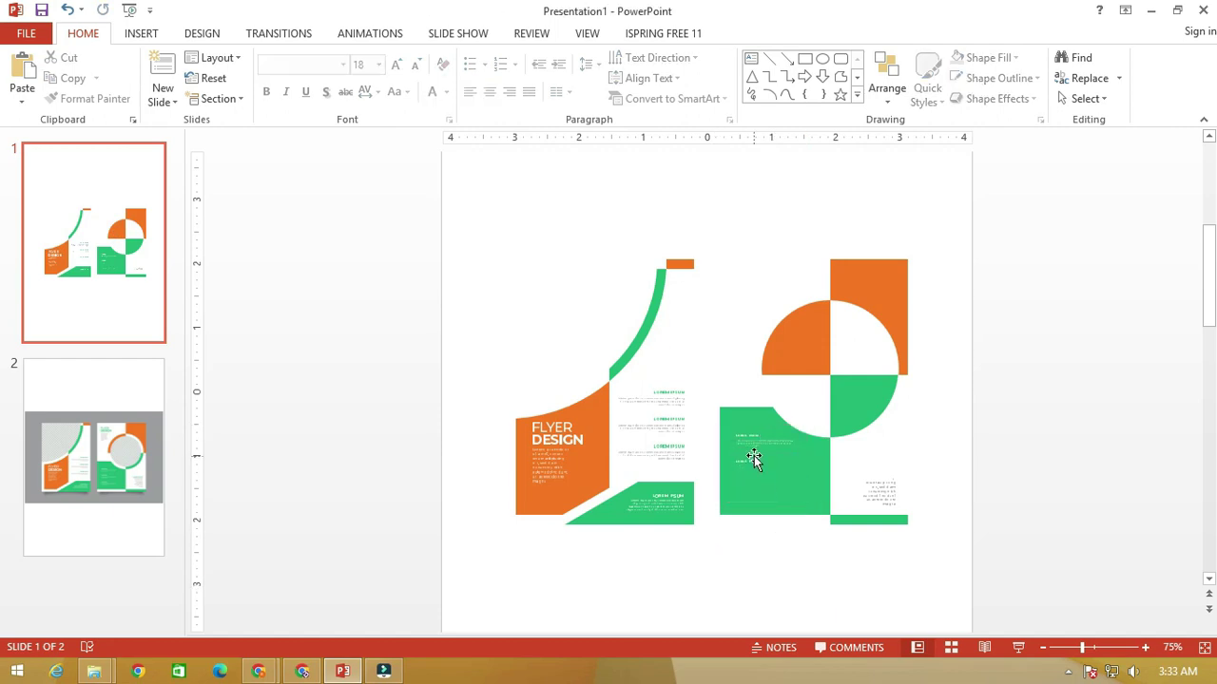
{"action": "left_click", "coordinate": [750, 443]}
{"action": "mouse_move", "coordinate": [734, 439]}
{"action": "left_mouse_down"}
{"action": "mouse_move", "coordinate": [716, 439]}
{"action": "mouse_move", "coordinate": [757, 442]}
{"action": "left_mouse_up"}
Ungroup the green text block into separate pieces.
{"action": "right_click", "coordinate": [752, 447]}
{"action": "key", "text": "Escape"}
{"action": "left_click", "coordinate": [767, 552]}
{"action": "left_click", "coordinate": [744, 433]}
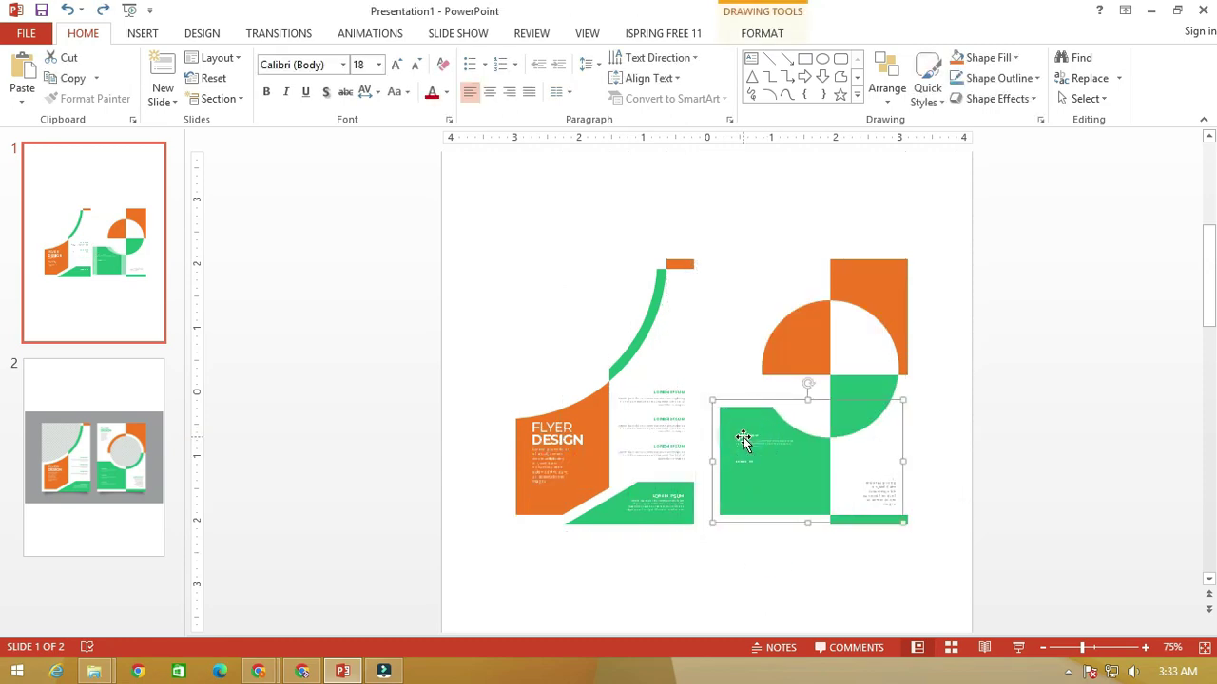
{"action": "scroll", "coordinate": [752, 435], "scroll_direction": "up", "scroll_amount": 5}
{"action": "scroll", "coordinate": [547, 312], "scroll_direction": "up", "scroll_amount": 4}
{"action": "scroll", "coordinate": [474, 300], "scroll_direction": "up", "scroll_amount": 2}
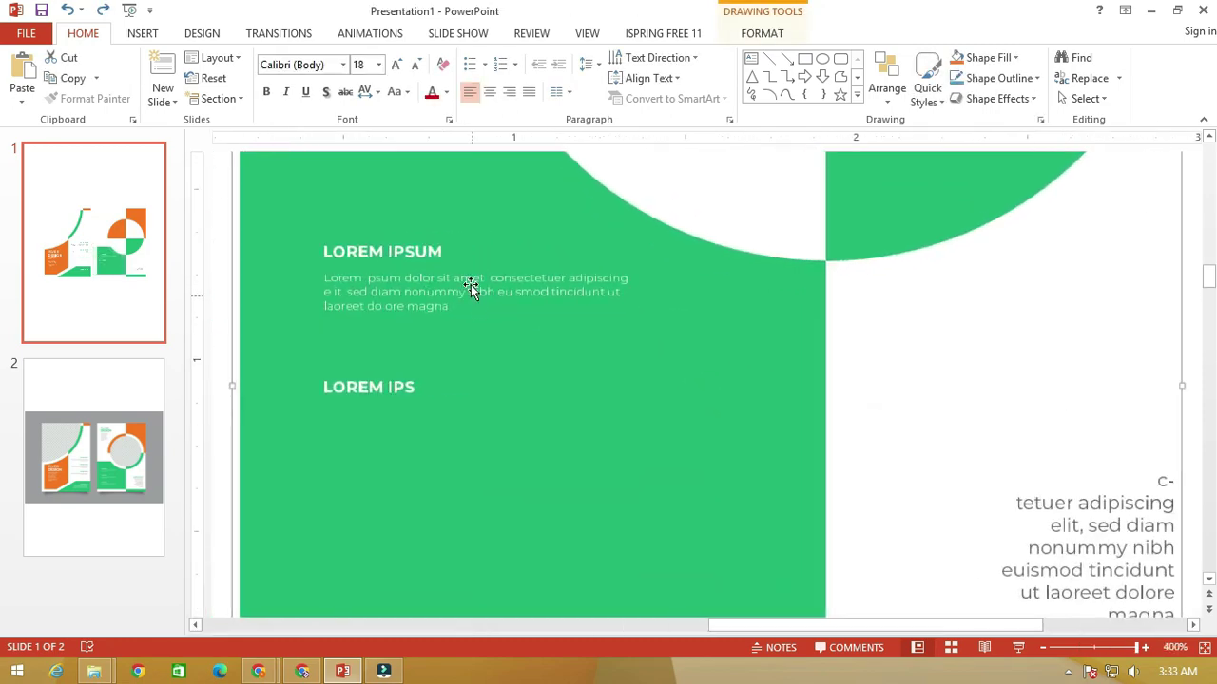
{"action": "right_click", "coordinate": [470, 287]}
{"action": "mouse_move", "coordinate": [551, 432]}
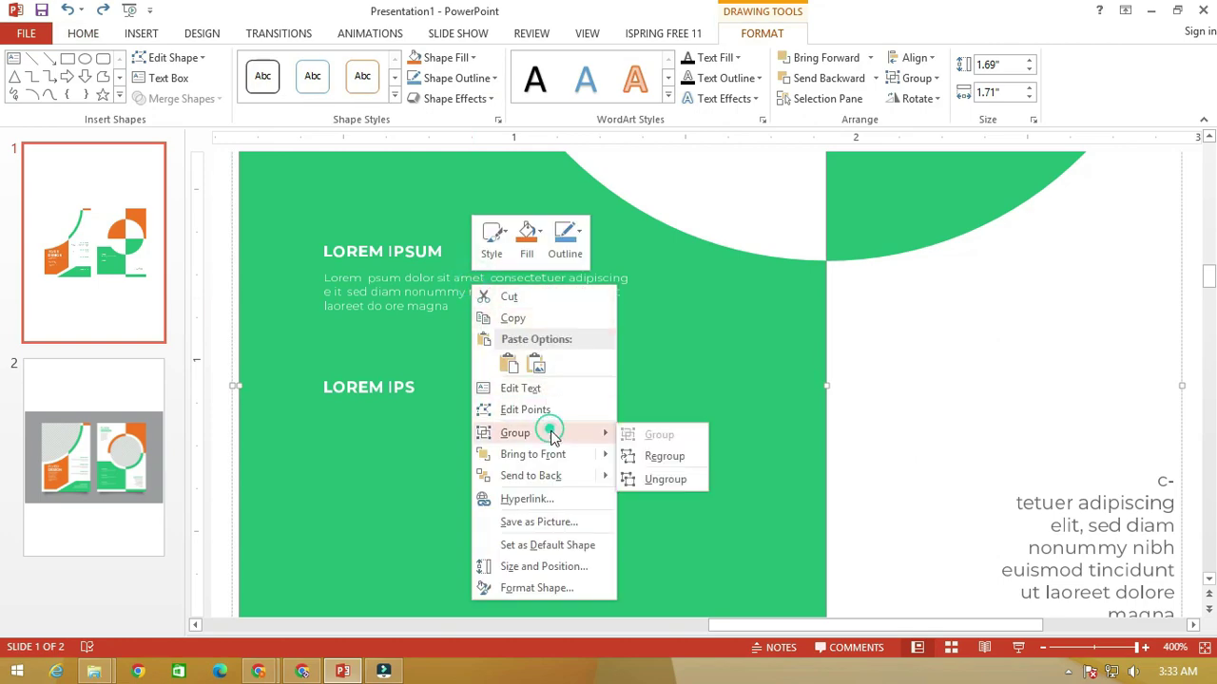
{"action": "left_click", "coordinate": [662, 481]}
Delete the green block's text boxes and the right flyer's lower-right text.
{"action": "scroll", "coordinate": [663, 480], "scroll_direction": "down", "scroll_amount": 5}
{"action": "scroll", "coordinate": [698, 383], "scroll_direction": "down", "scroll_amount": 2}
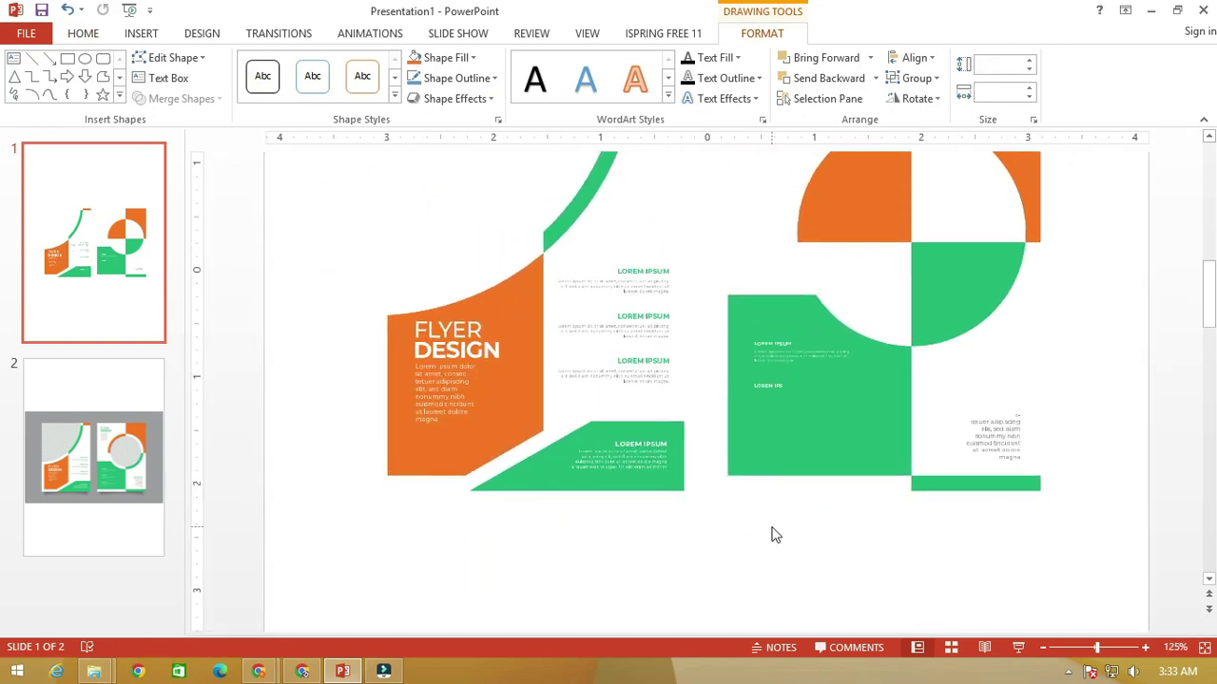
{"action": "left_click", "coordinate": [771, 535]}
{"action": "left_click_drag", "start_coordinate": [769, 402], "coordinate": [727, 323]}
{"action": "key", "text": "Delete"}
{"action": "left_click_drag", "start_coordinate": [1080, 559], "coordinate": [950, 407]}
{"action": "key", "text": "Delete"}
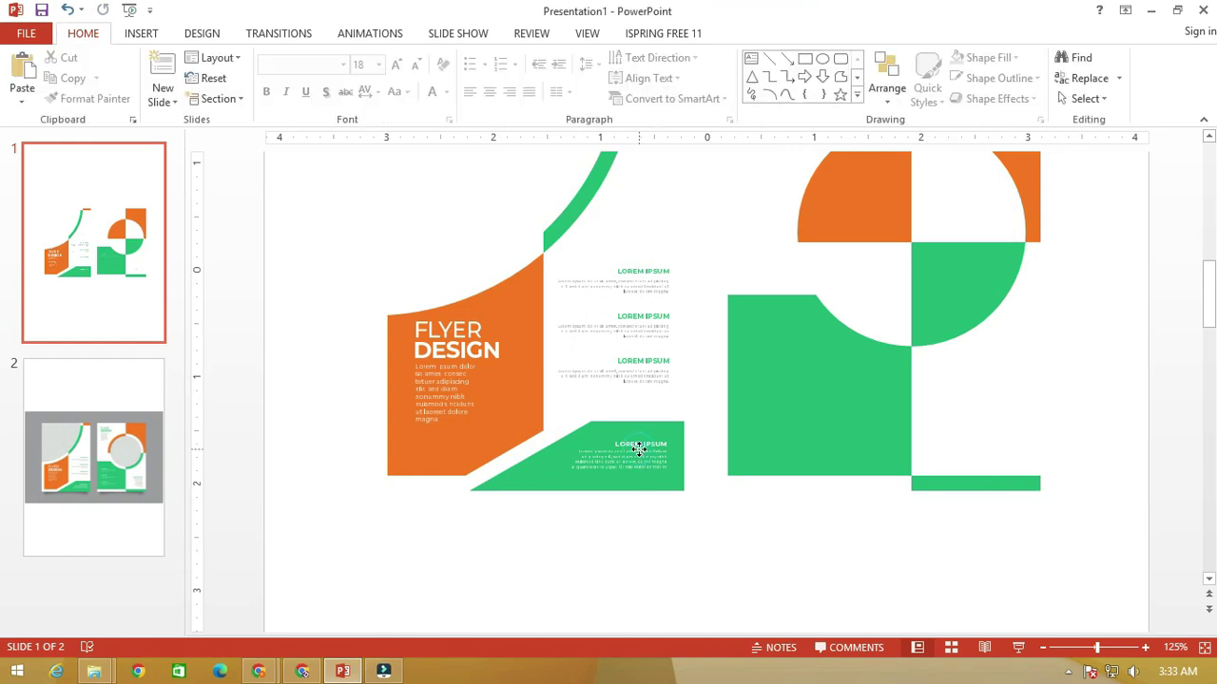
Delete the text inside the left flyer's lower green block.
{"action": "left_click", "coordinate": [639, 449]}
{"action": "right_click", "coordinate": [639, 448]}
{"action": "mouse_move", "coordinate": [681, 283]}
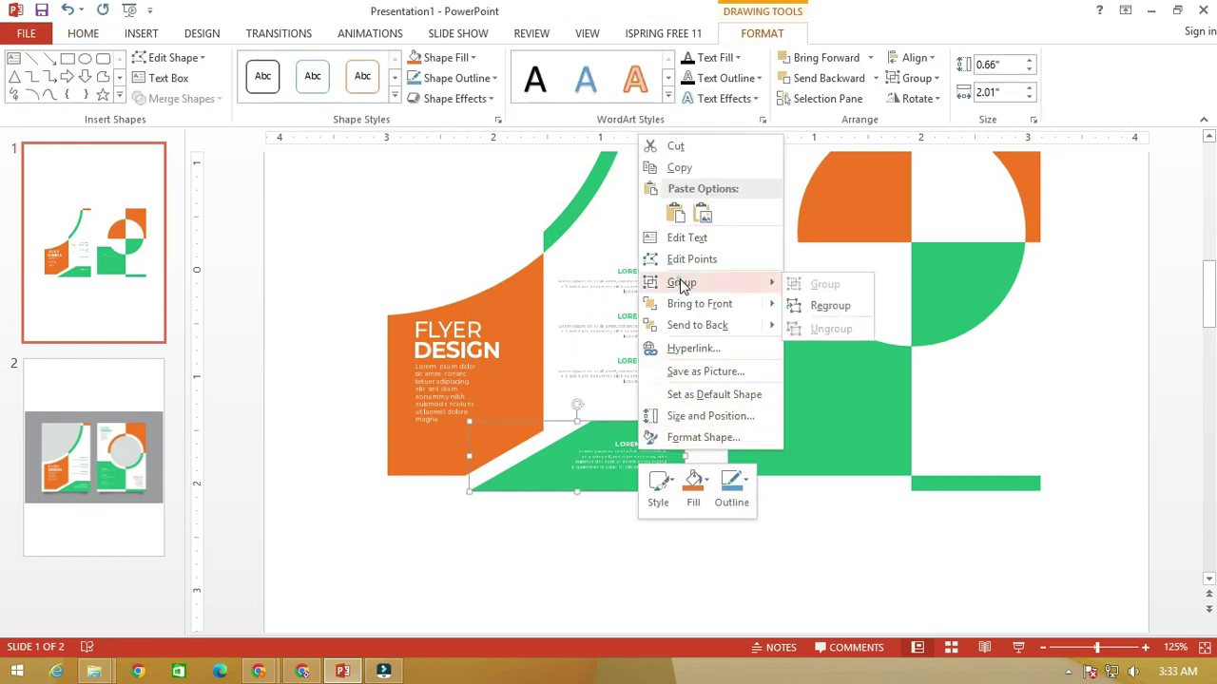
{"action": "left_click", "coordinate": [806, 305]}
{"action": "left_click_drag", "start_coordinate": [713, 541], "coordinate": [568, 427]}
{"action": "key", "text": "Delete"}
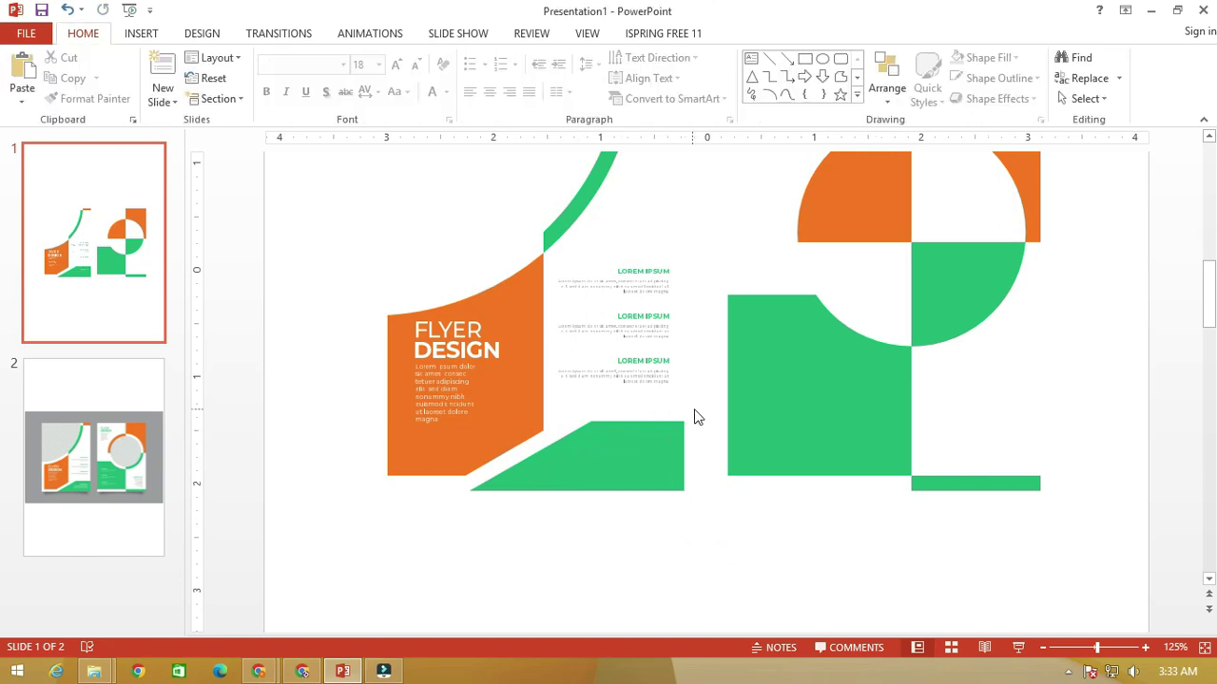
Delete the left flyer's FLYER DESIGN and LOREM IPSUM text plus leftover text on the orange shape.
{"action": "left_click_drag", "start_coordinate": [701, 402], "coordinate": [543, 257]}
{"action": "left_click", "coordinate": [635, 280]}
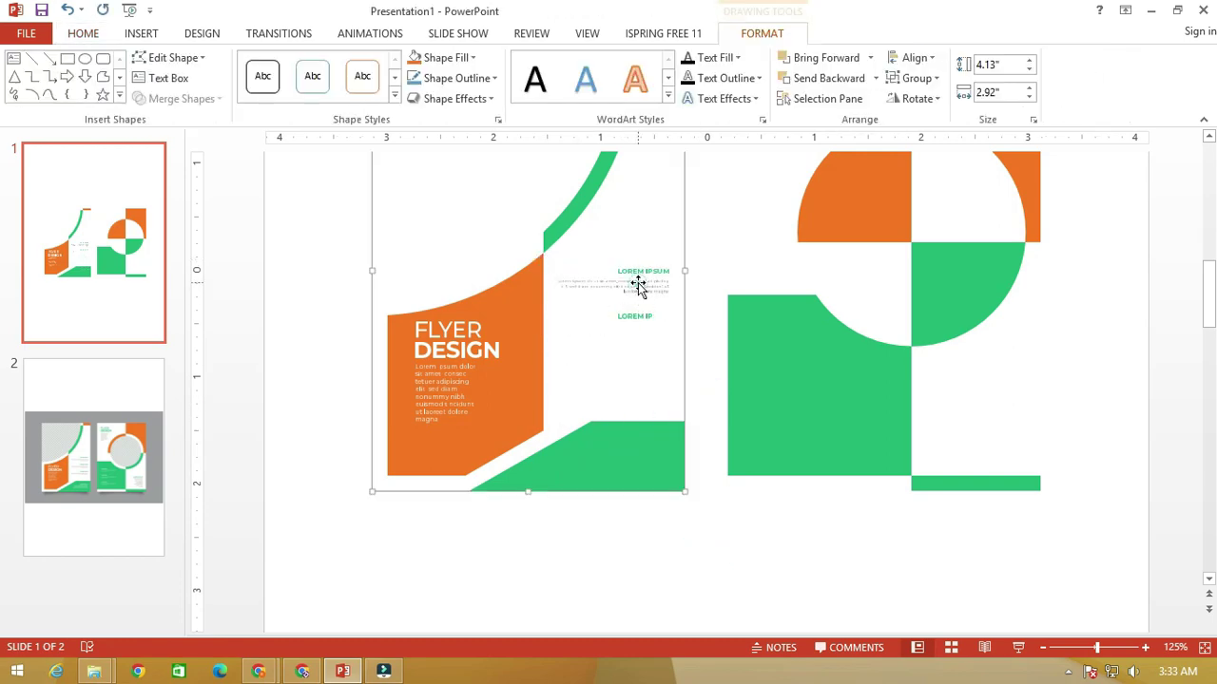
{"action": "right_click", "coordinate": [642, 285]}
{"action": "mouse_move", "coordinate": [704, 427]}
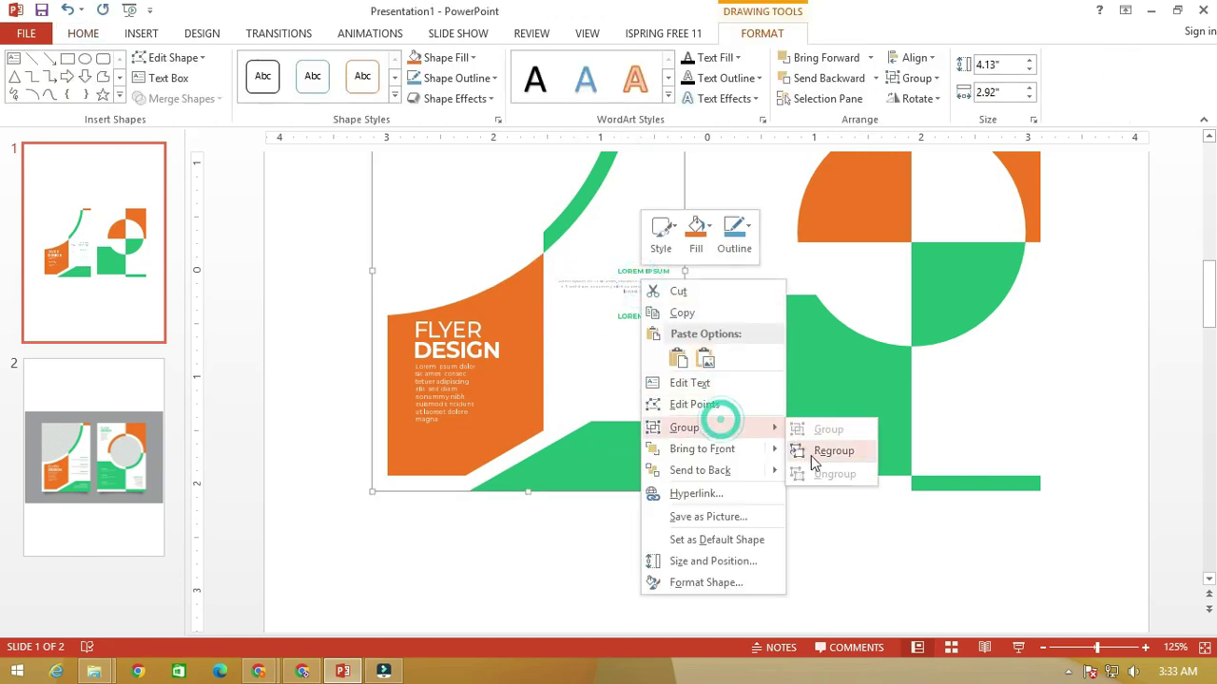
{"action": "left_click", "coordinate": [771, 200]}
{"action": "left_click_drag", "start_coordinate": [709, 232], "coordinate": [542, 371]}
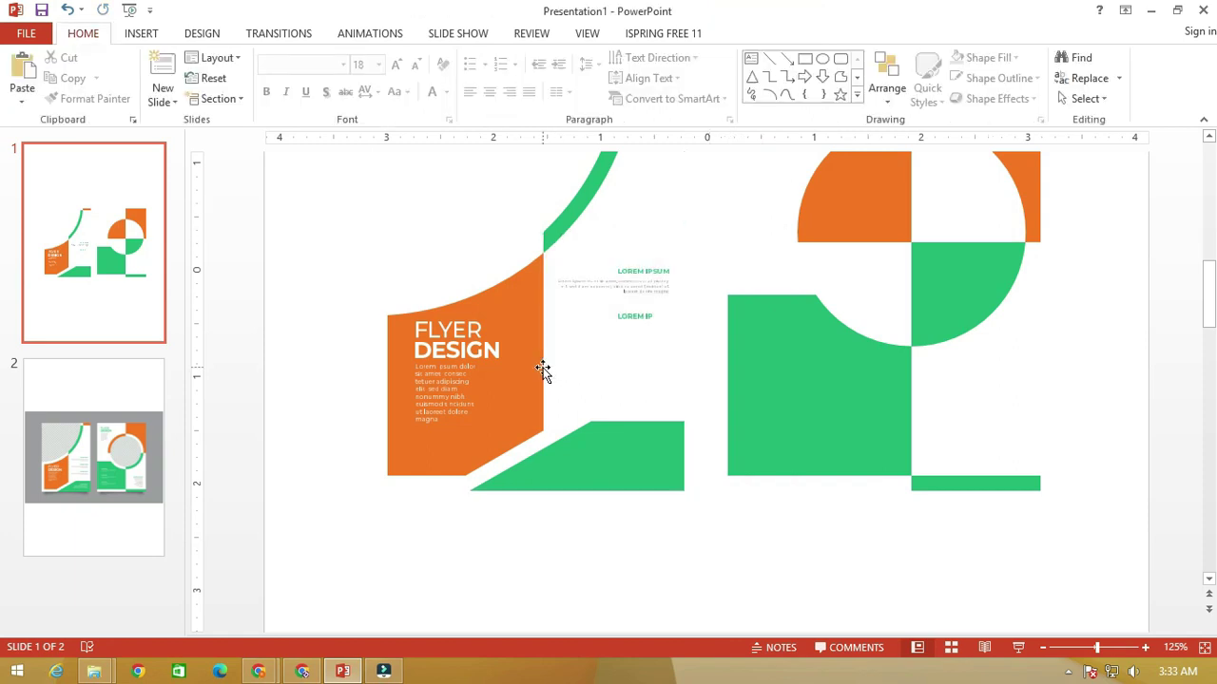
{"action": "left_click", "coordinate": [625, 280]}
{"action": "left_click", "coordinate": [650, 279]}
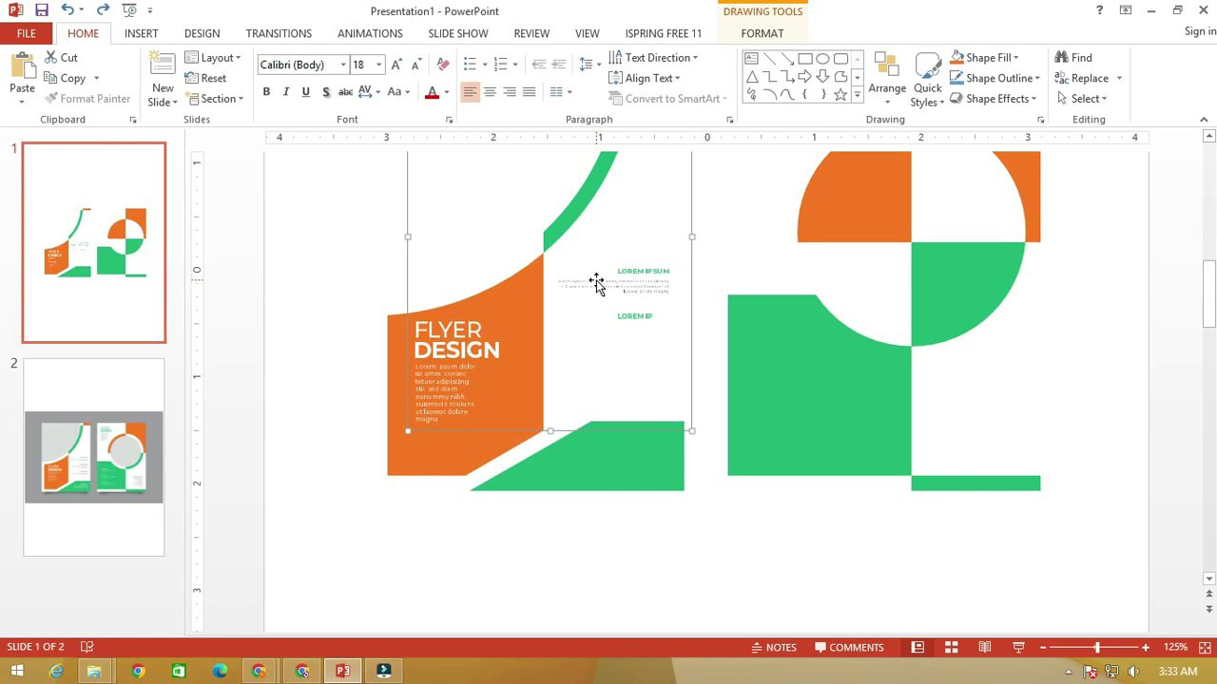
{"action": "key", "text": "Delete"}
{"action": "left_click_drag", "start_coordinate": [318, 328], "coordinate": [489, 415]}
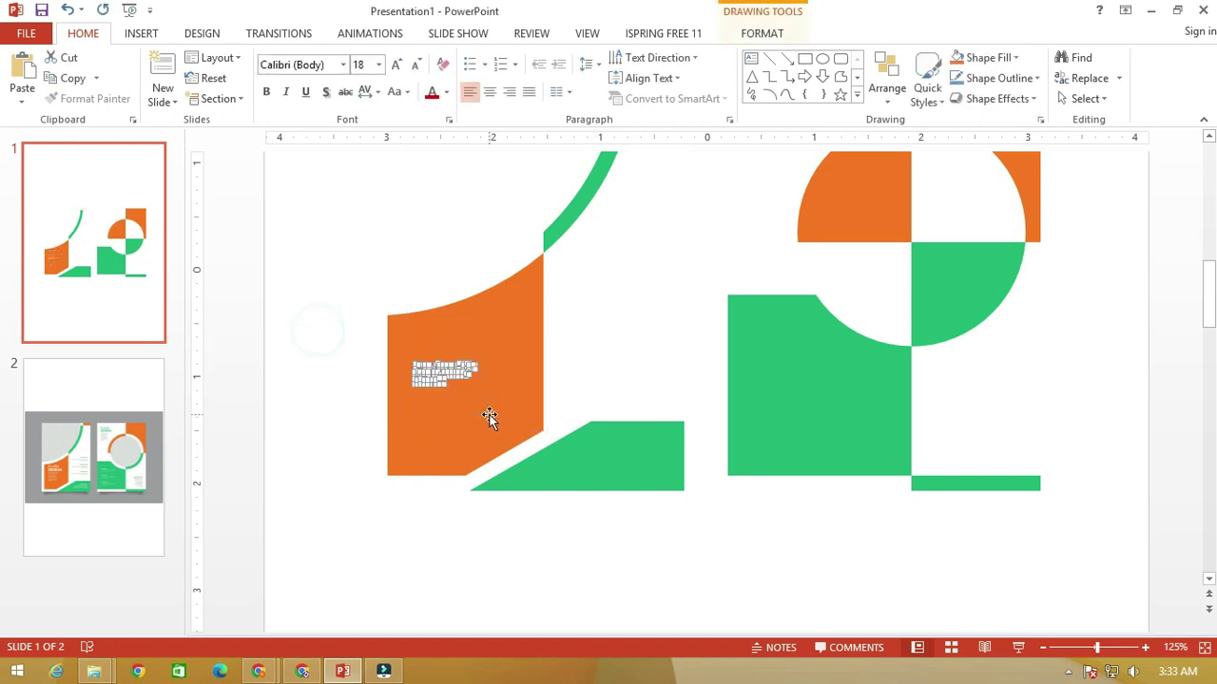
{"action": "scroll", "coordinate": [471, 375], "scroll_direction": "down", "scroll_amount": 5}
{"action": "key", "text": "Delete"}
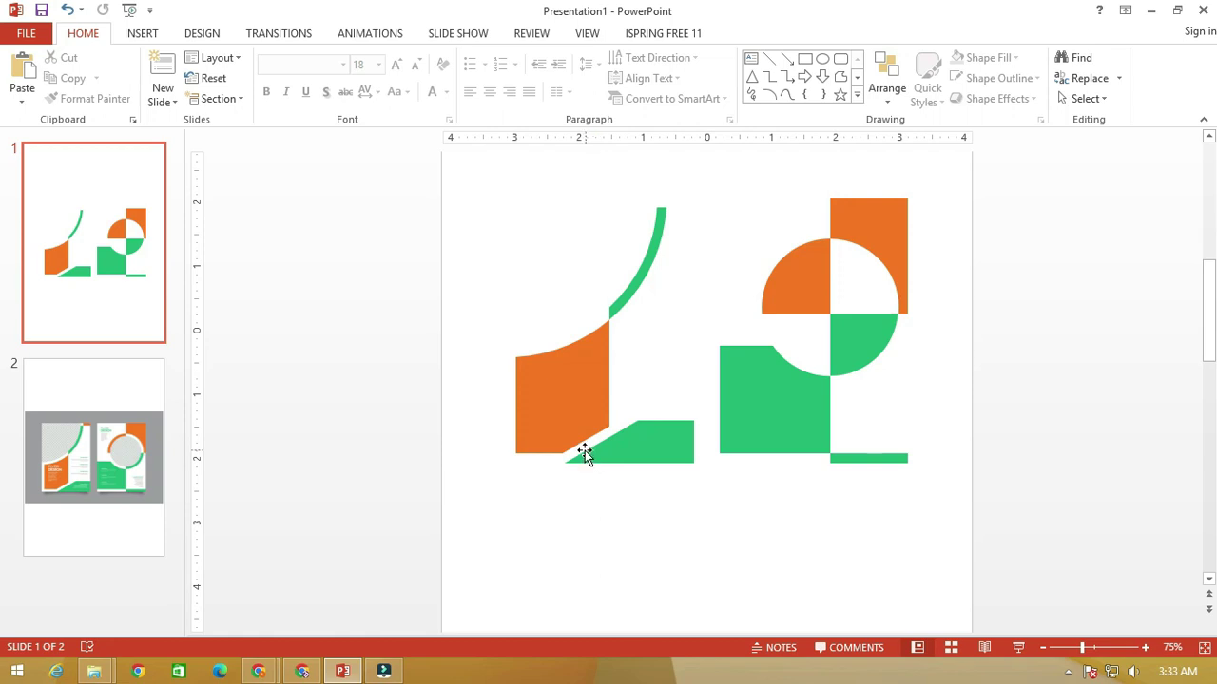
Duplicate slide 1 and delete the left flyer's arc and orange and green shapes.
{"action": "scroll", "coordinate": [703, 414], "scroll_direction": "down", "scroll_amount": 2, "text": "ctrl"}
{"action": "scroll", "coordinate": [701, 425], "scroll_direction": "down", "scroll_amount": 1, "text": "ctrl"}
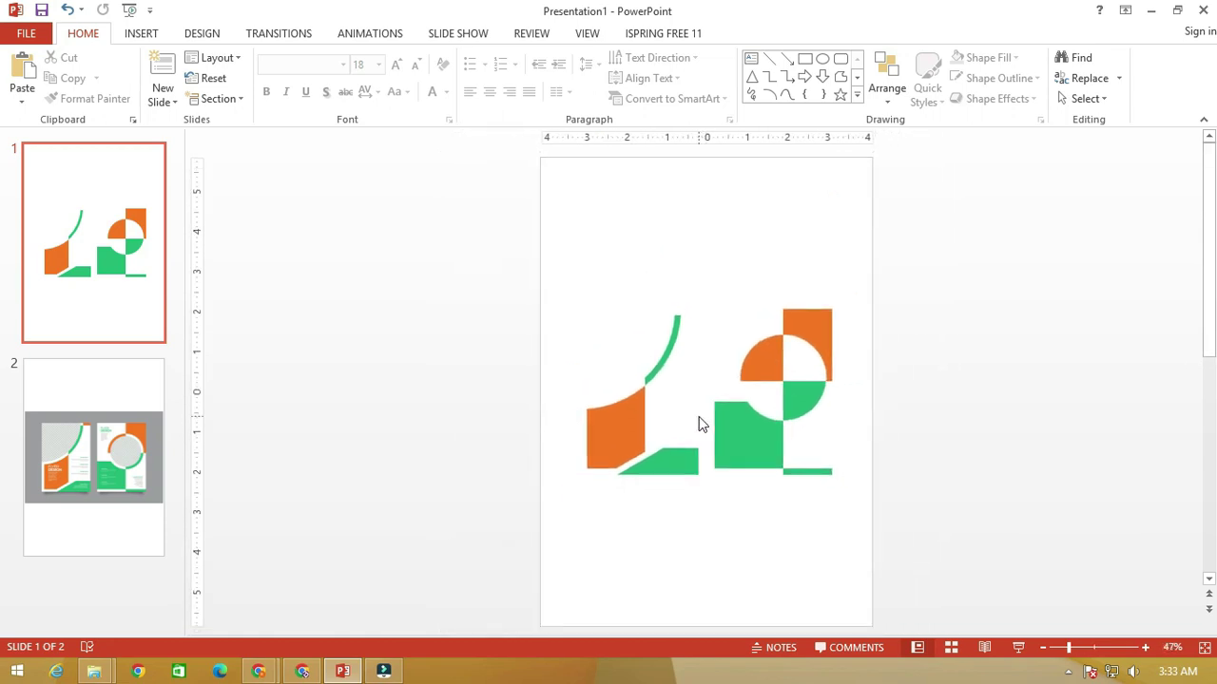
{"action": "left_click", "coordinate": [88, 243]}
{"action": "key", "text": "ctrl+d"}
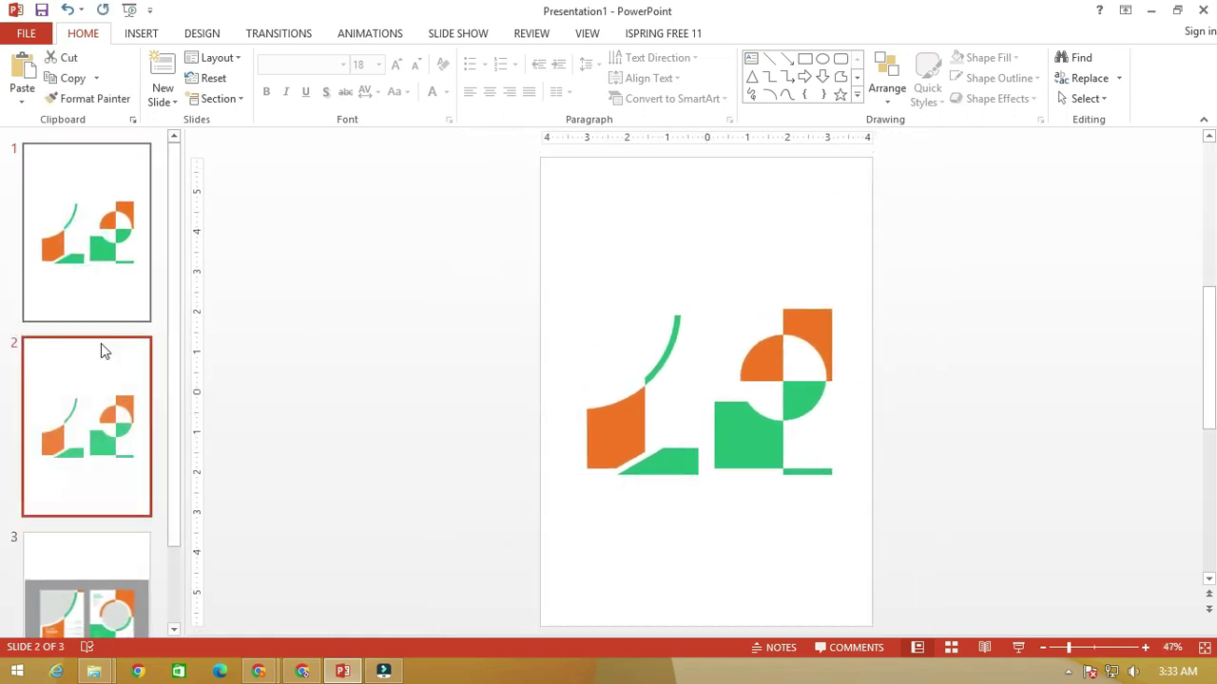
{"action": "left_click_drag", "start_coordinate": [531, 229], "coordinate": [723, 524]}
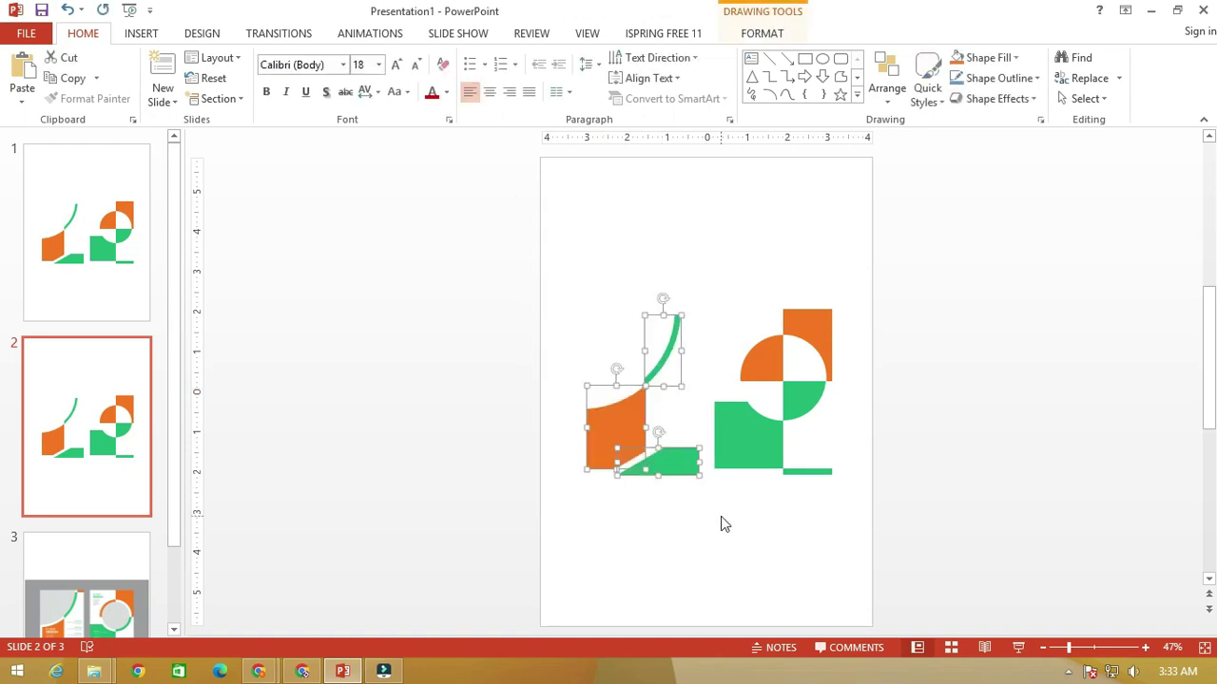
{"action": "key", "text": "Delete"}
Move the remaining orange and green shapes to the top-left and enlarge them to fill the slide.
{"action": "left_click_drag", "start_coordinate": [654, 233], "coordinate": [869, 533]}
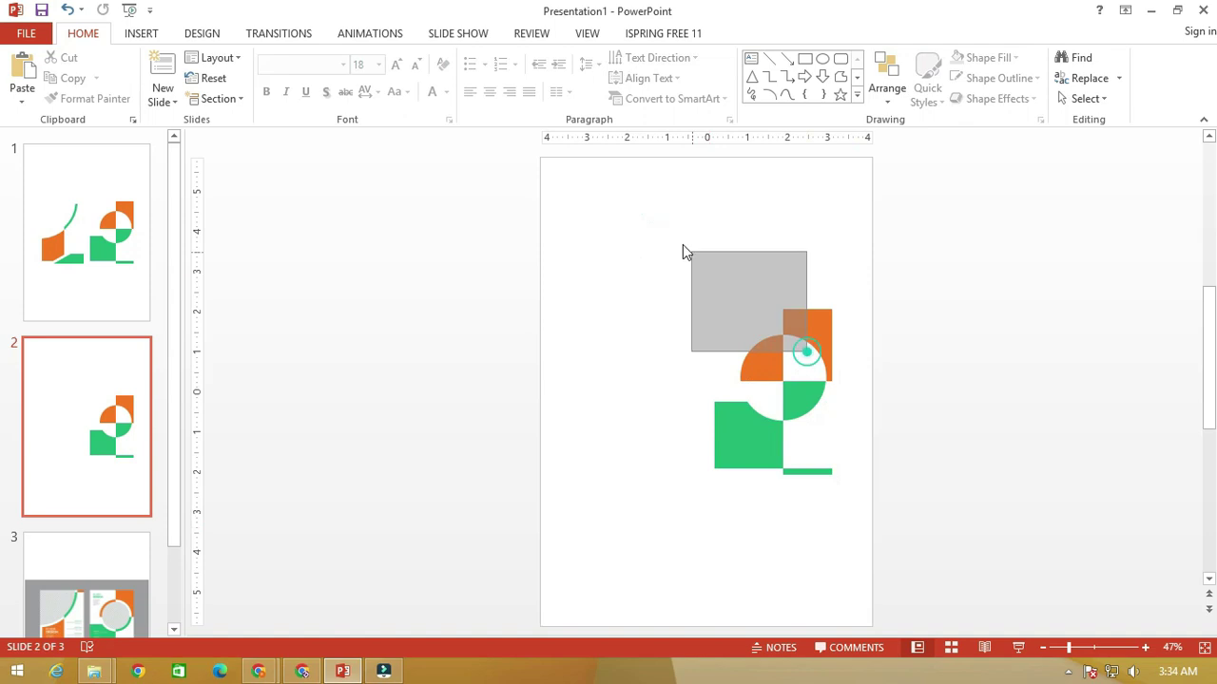
{"action": "left_click_drag", "start_coordinate": [805, 326], "coordinate": [637, 185]}
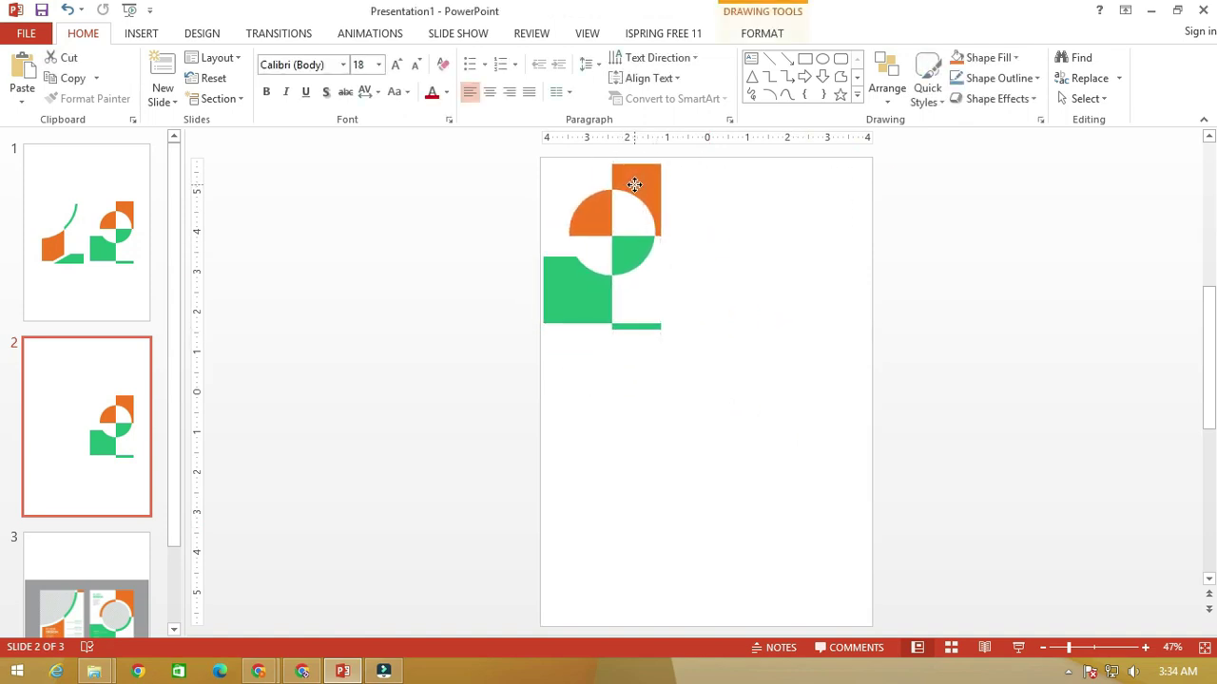
{"action": "scroll", "coordinate": [671, 350], "scroll_direction": "down", "scroll_amount": 2}
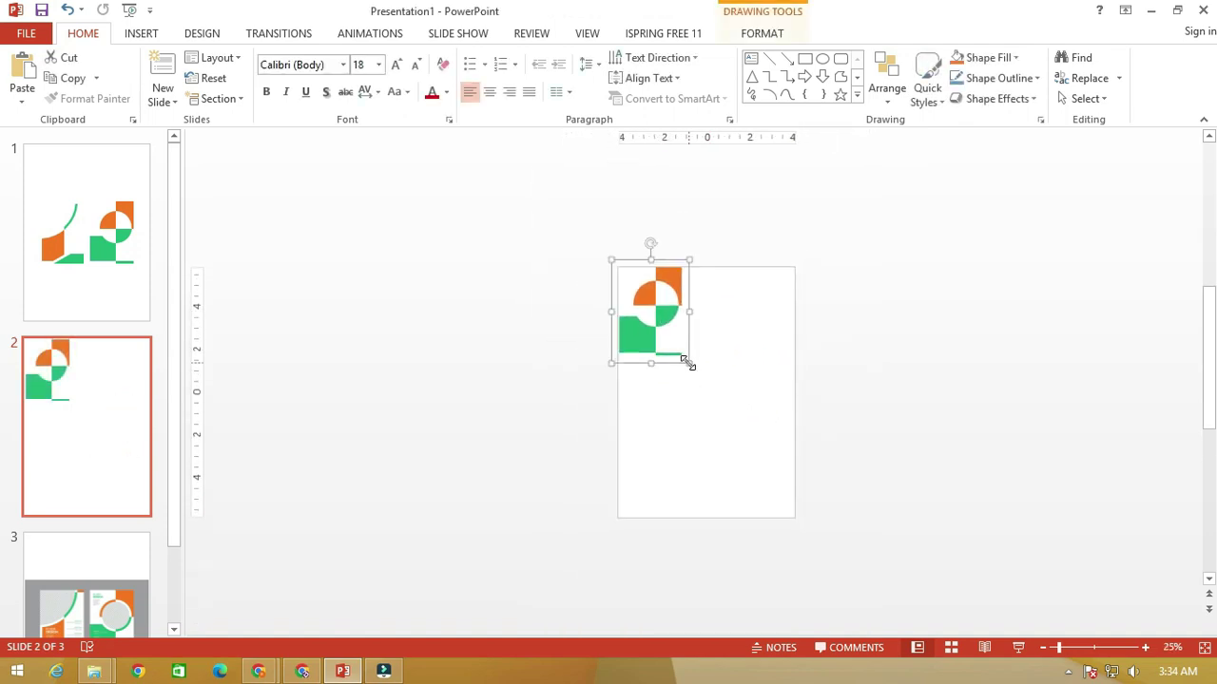
{"action": "left_click_drag", "start_coordinate": [684, 358], "coordinate": [803, 525]}
{"action": "left_click", "coordinate": [837, 440]}
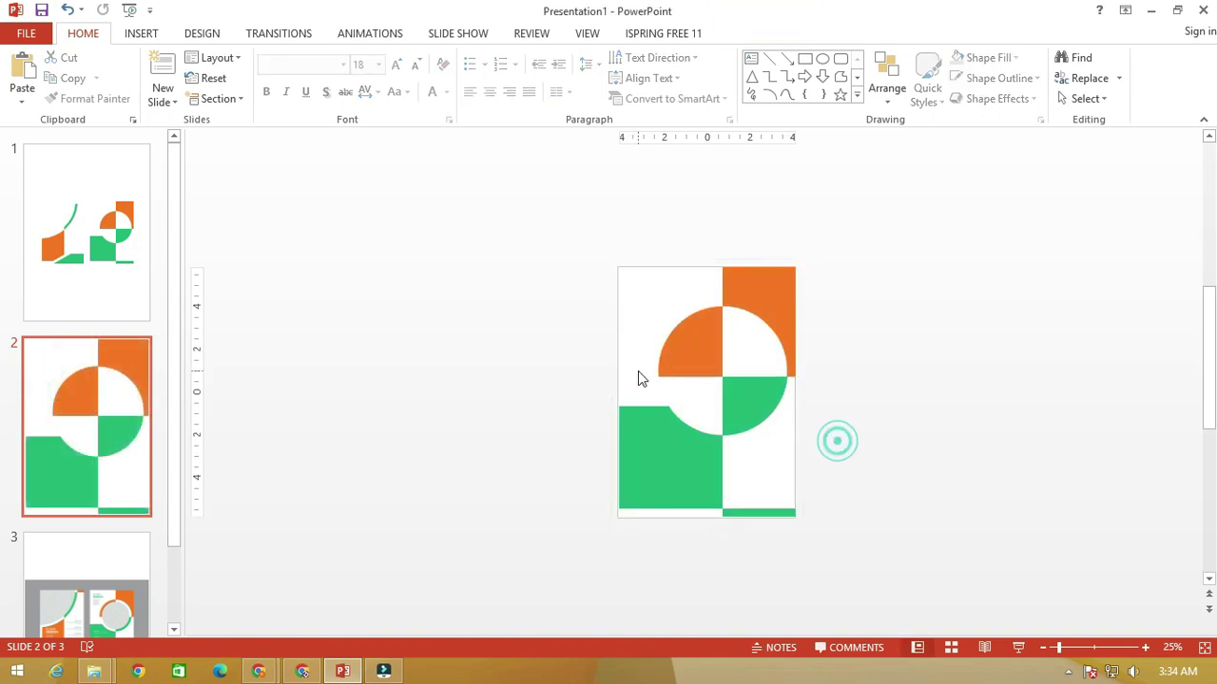
{"action": "scroll", "coordinate": [638, 371], "scroll_direction": "up", "scroll_amount": 3}
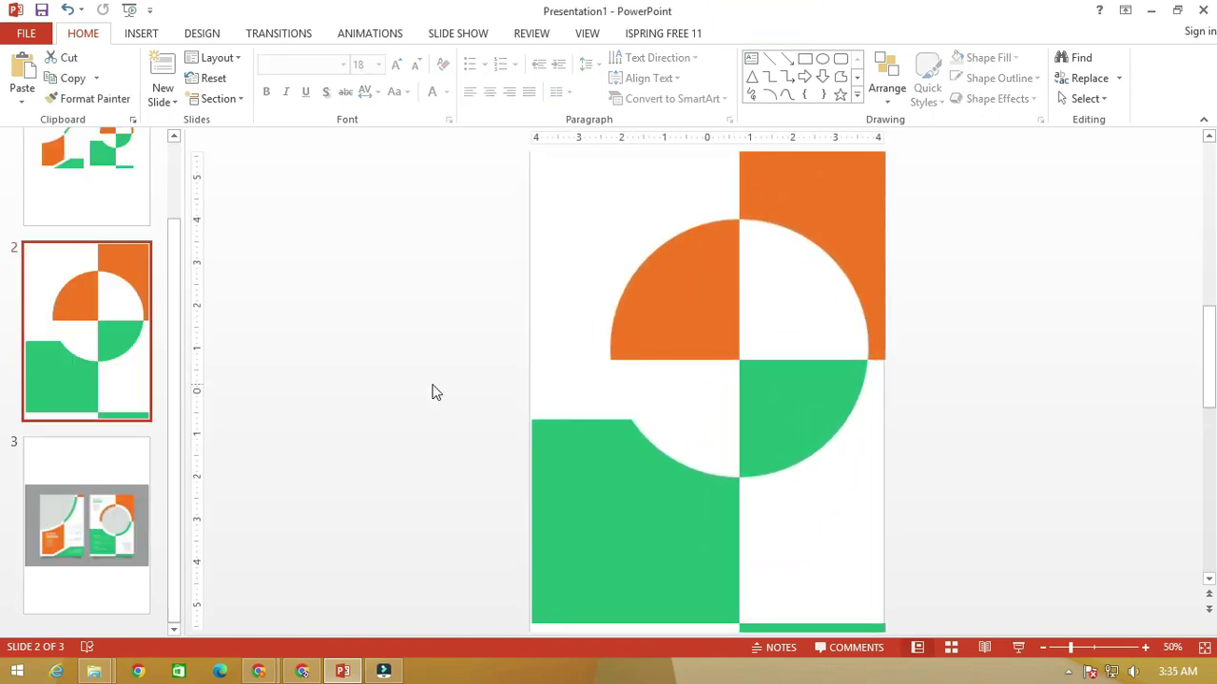
{"action": "left_click", "coordinate": [712, 309]}
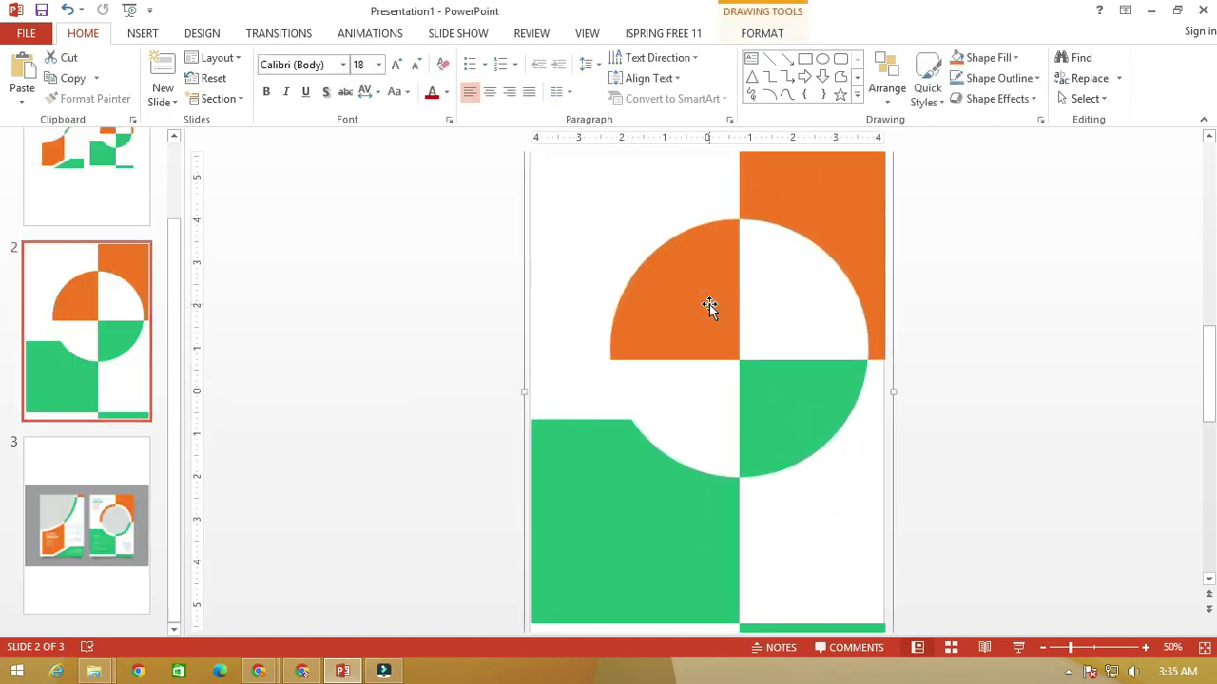
{"action": "left_click", "coordinate": [100, 490]}
{"action": "scroll", "coordinate": [779, 379], "scroll_direction": "up", "scroll_amount": 2}
{"action": "scroll", "coordinate": [779, 379], "scroll_direction": "up", "scroll_amount": 3}
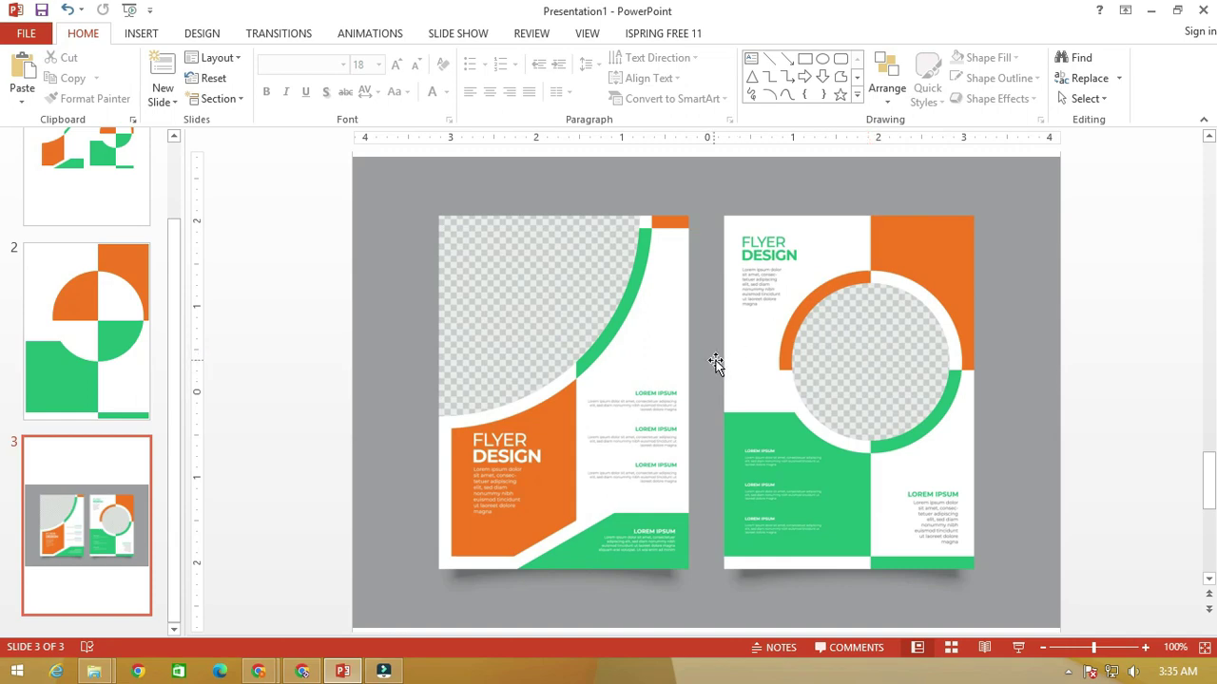
{"action": "scroll", "coordinate": [799, 387], "scroll_direction": "up", "scroll_amount": 3}
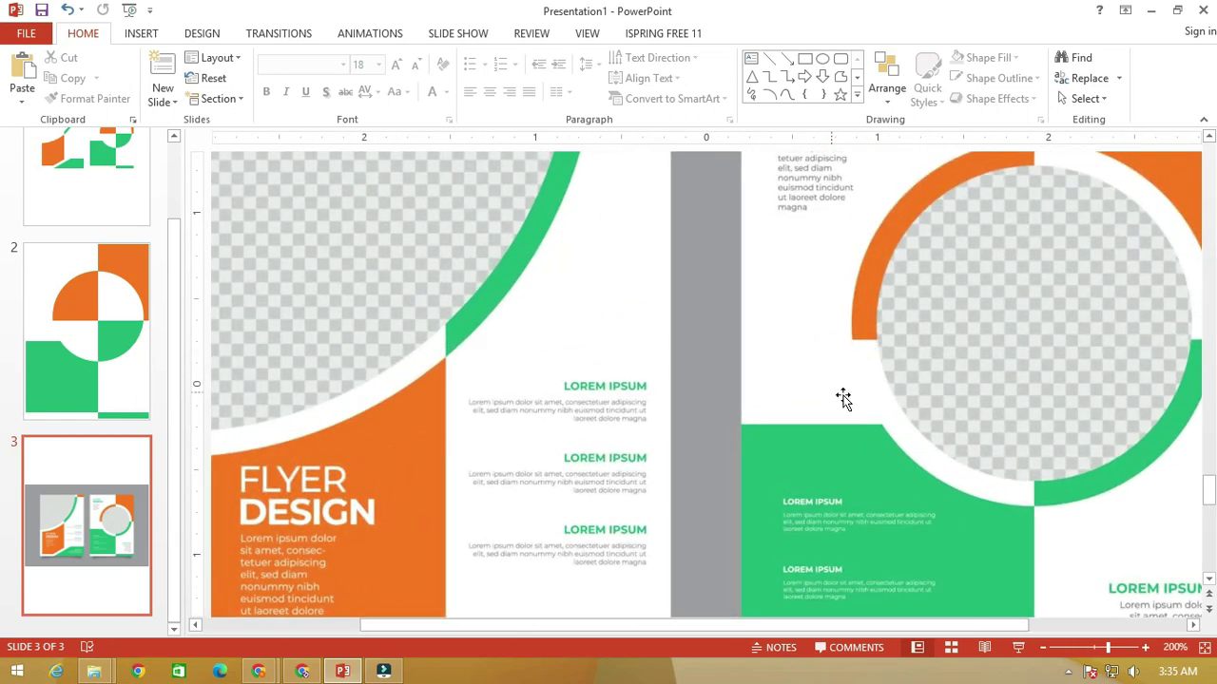
{"action": "scroll", "coordinate": [820, 392], "scroll_direction": "down", "scroll_amount": 3}
{"action": "scroll", "coordinate": [830, 481], "scroll_direction": "up", "scroll_amount": 3}
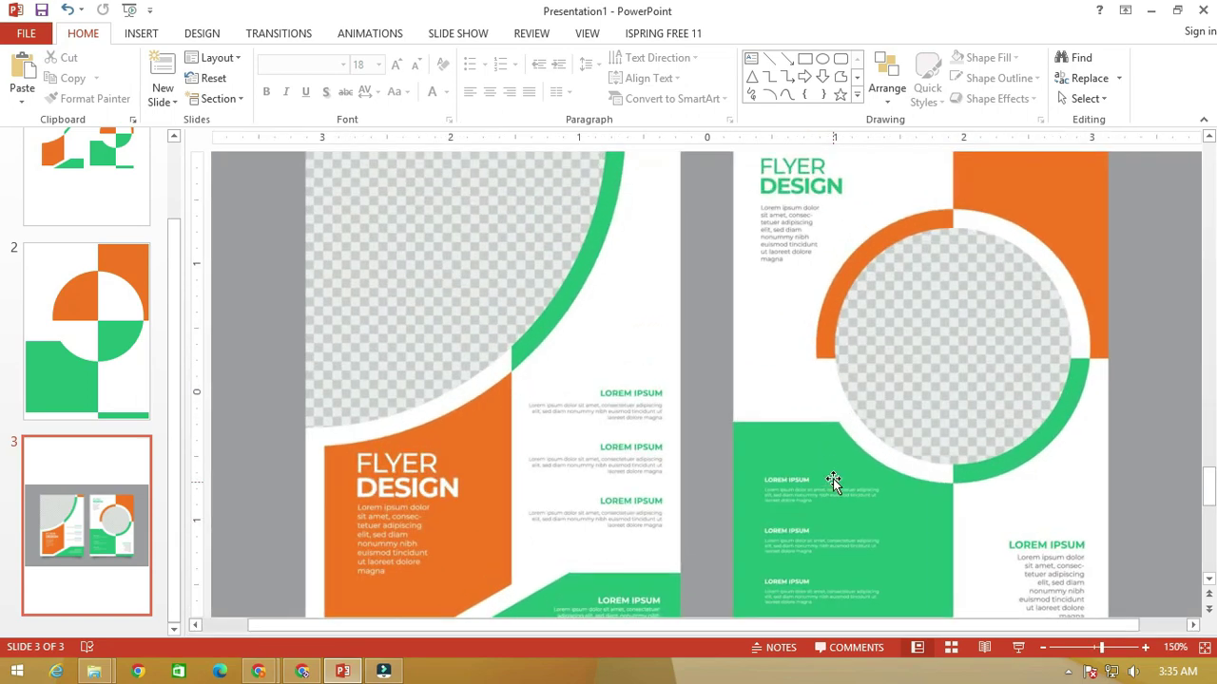
{"action": "scroll", "coordinate": [828, 443], "scroll_direction": "down", "scroll_amount": 3}
{"action": "scroll", "coordinate": [577, 309], "scroll_direction": "up", "scroll_amount": 3}
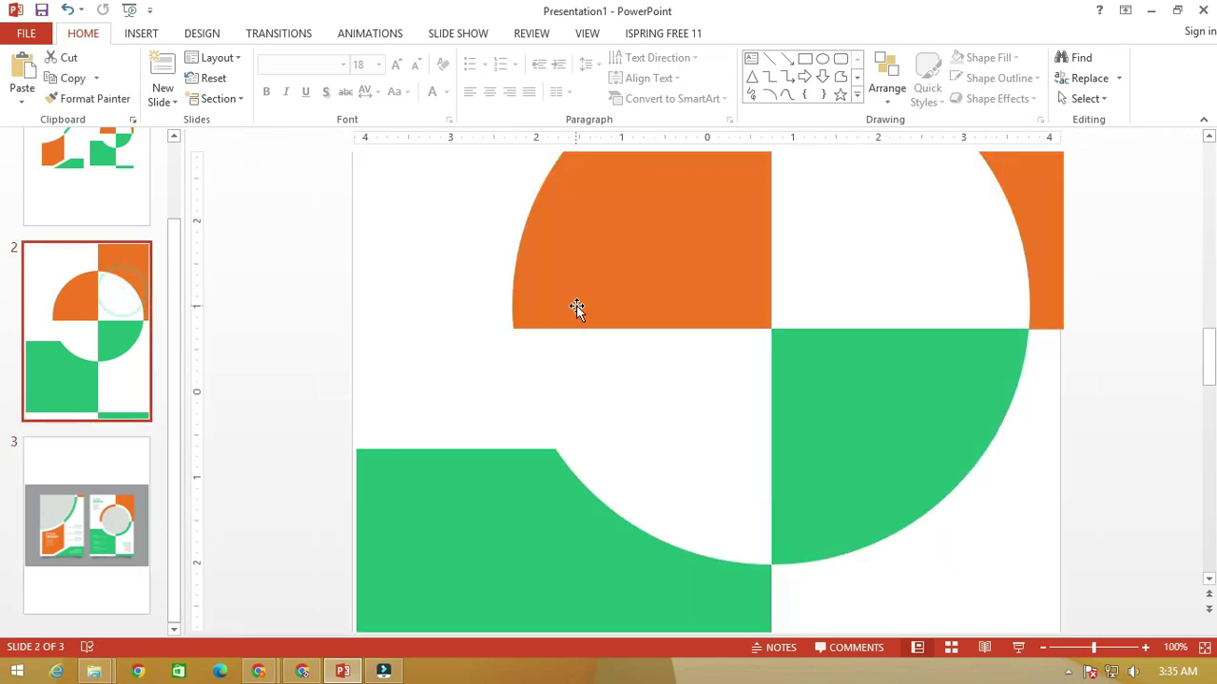
{"action": "scroll", "coordinate": [491, 311], "scroll_direction": "down", "scroll_amount": 3}
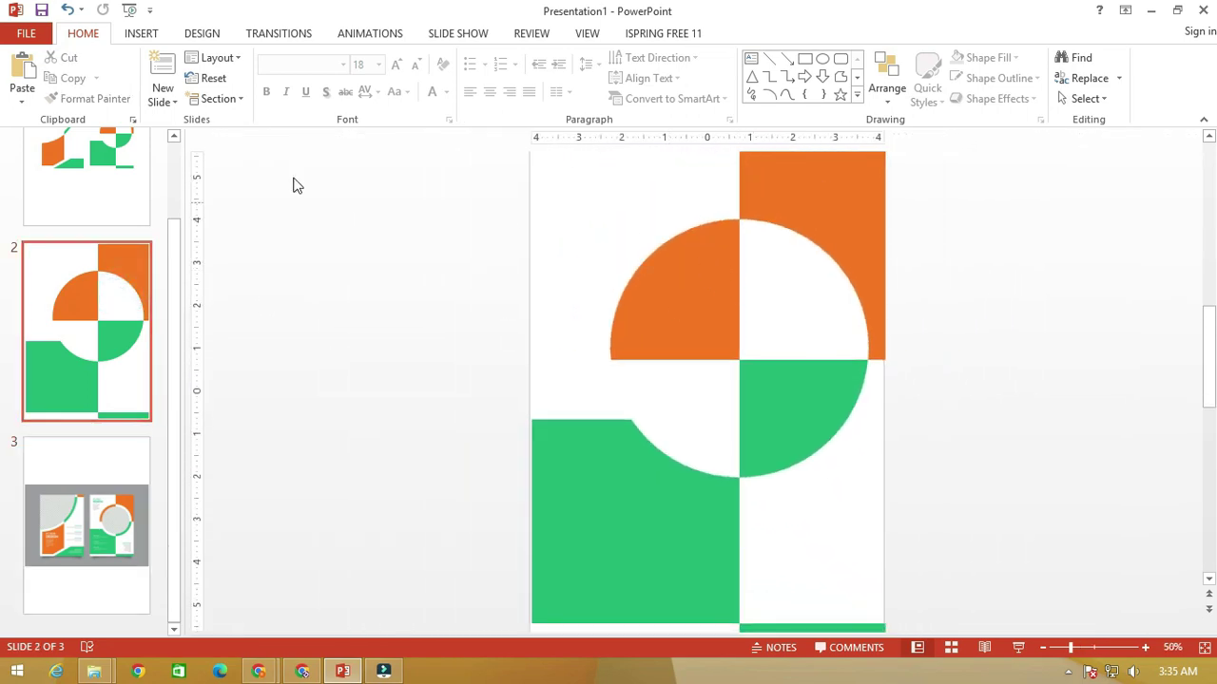
{"action": "left_click", "coordinate": [141, 33]}
Draw an oval circle over the orange and green arcs and size it to 5.73 inches.
{"action": "left_click", "coordinate": [305, 90]}
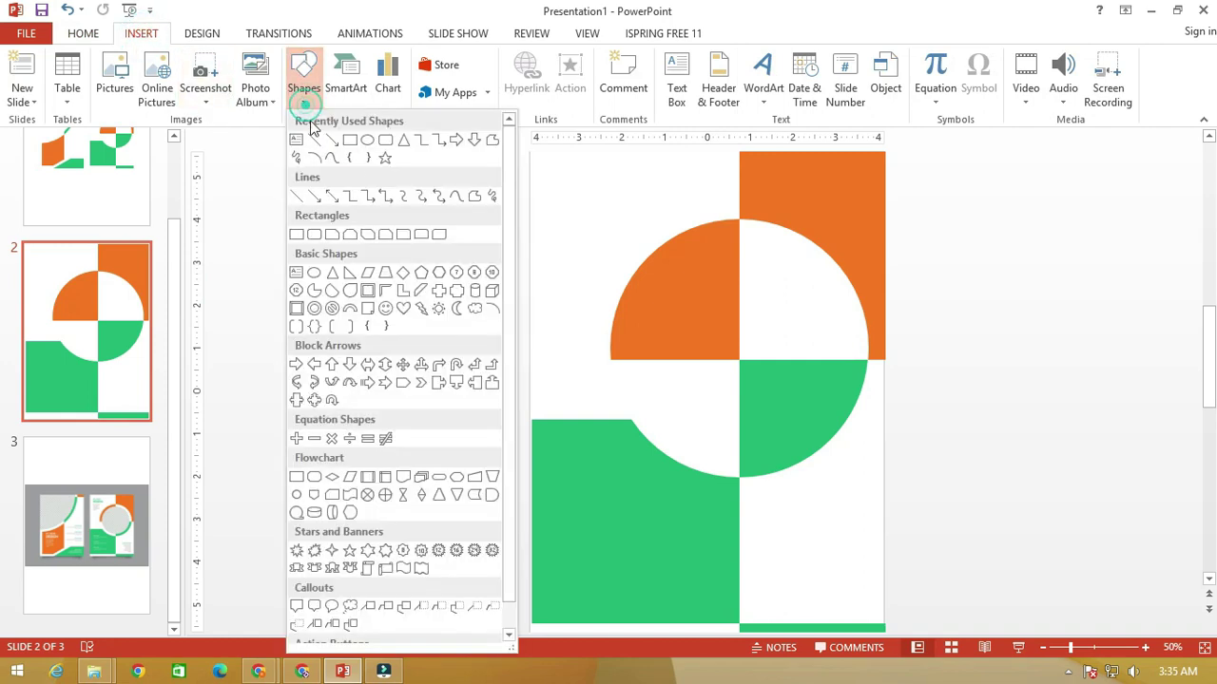
{"action": "left_click", "coordinate": [366, 142]}
{"action": "left_click_drag", "start_coordinate": [739, 359], "coordinate": [787, 413]}
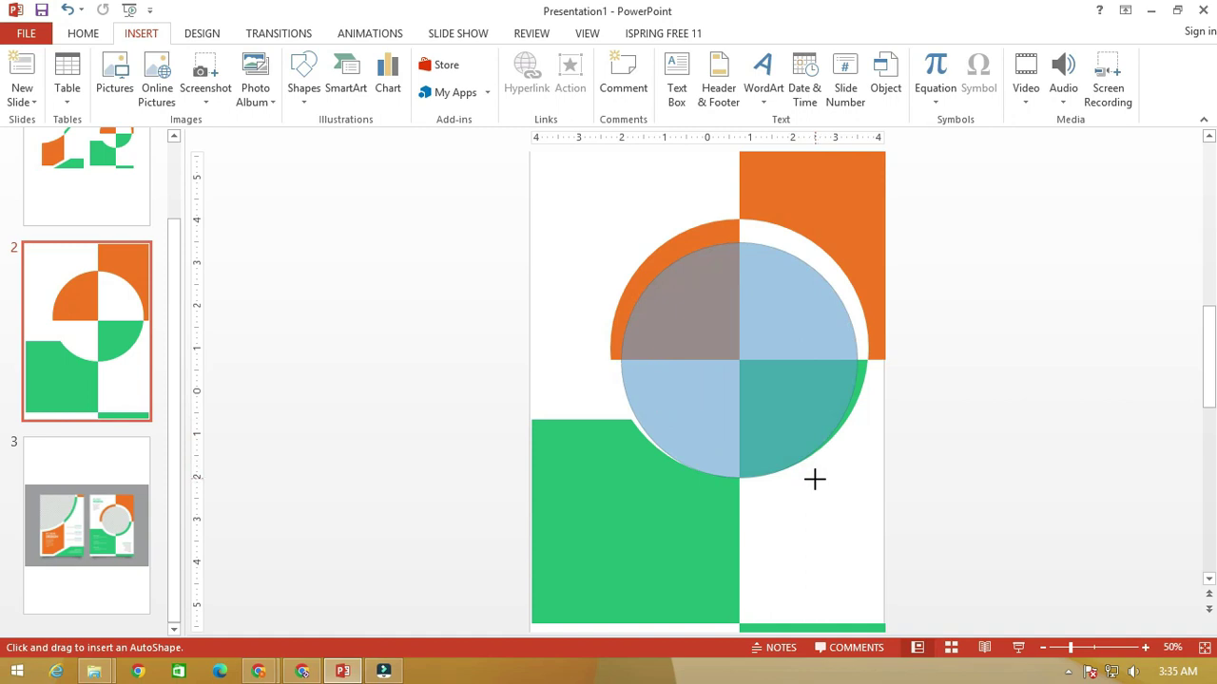
{"action": "left_click_drag", "start_coordinate": [787, 419], "coordinate": [817, 487]}
{"action": "left_click_drag", "start_coordinate": [752, 371], "coordinate": [750, 360]}
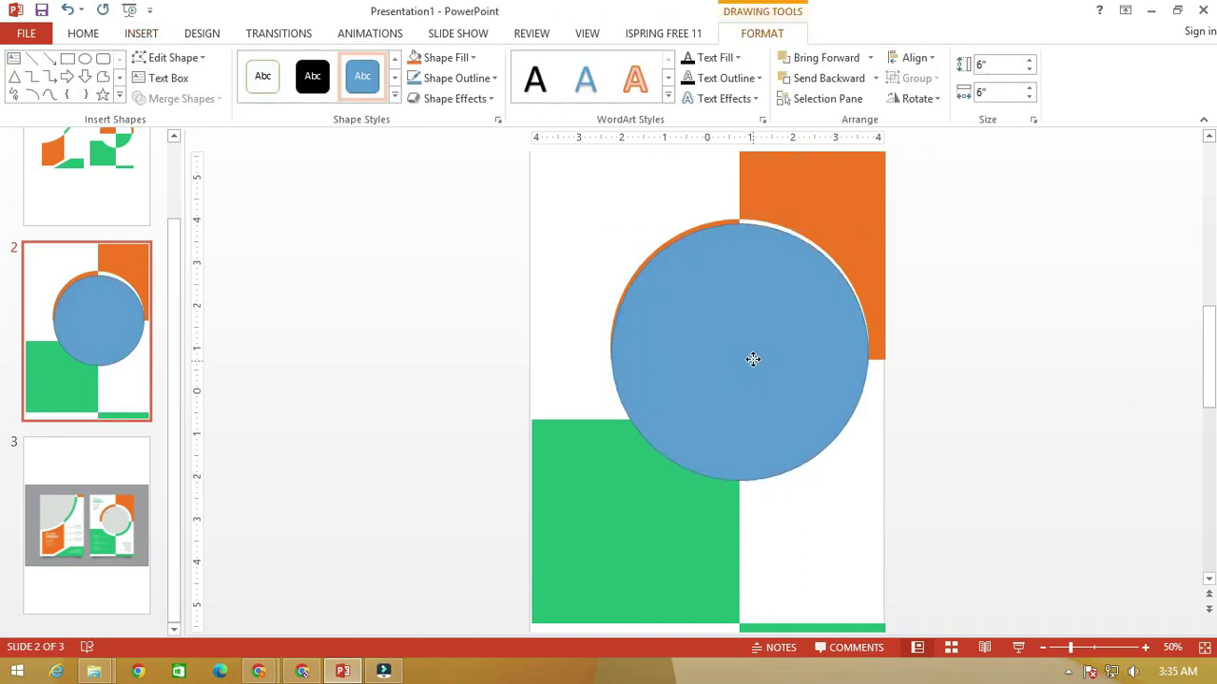
{"action": "scroll", "coordinate": [753, 359], "scroll_direction": "up", "scroll_amount": 3}
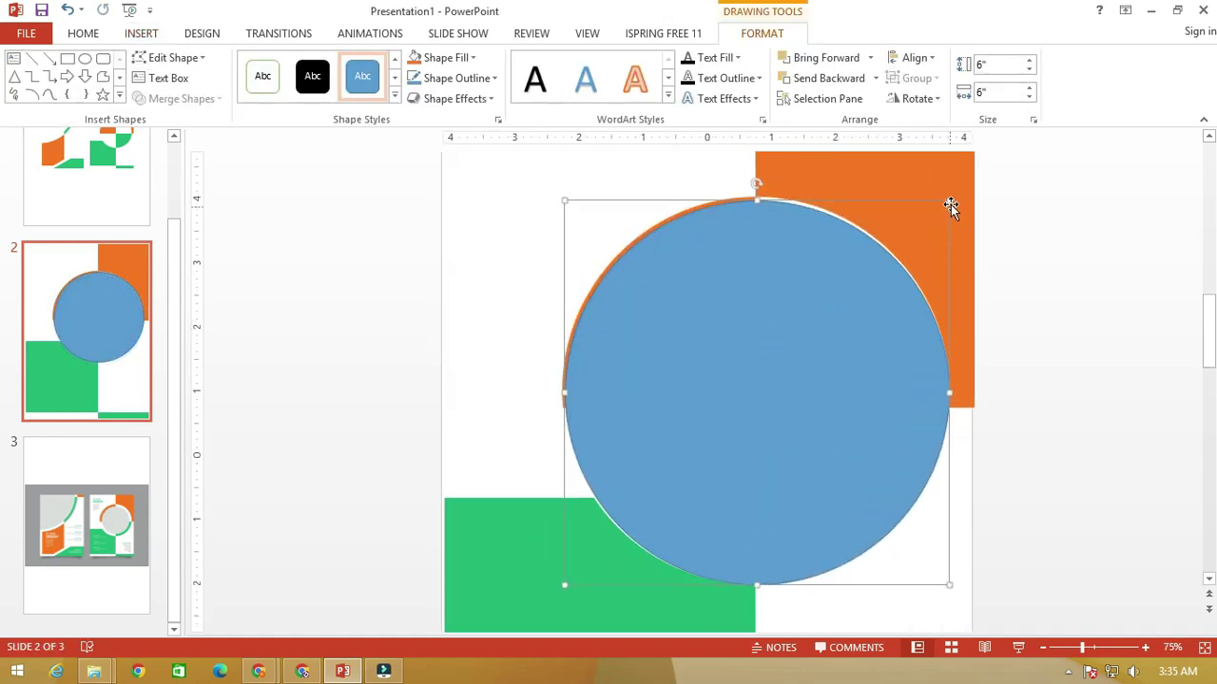
{"action": "left_click_drag", "start_coordinate": [939, 205], "coordinate": [933, 207]}
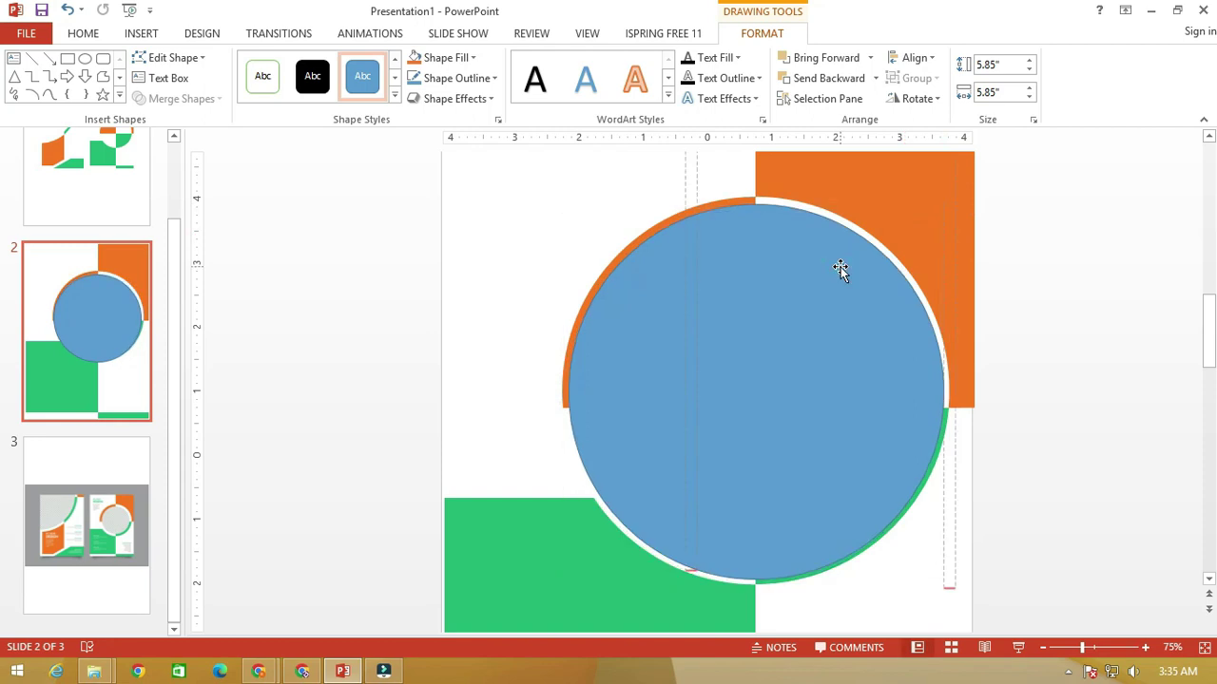
{"action": "left_click_drag", "start_coordinate": [945, 204], "coordinate": [939, 211]}
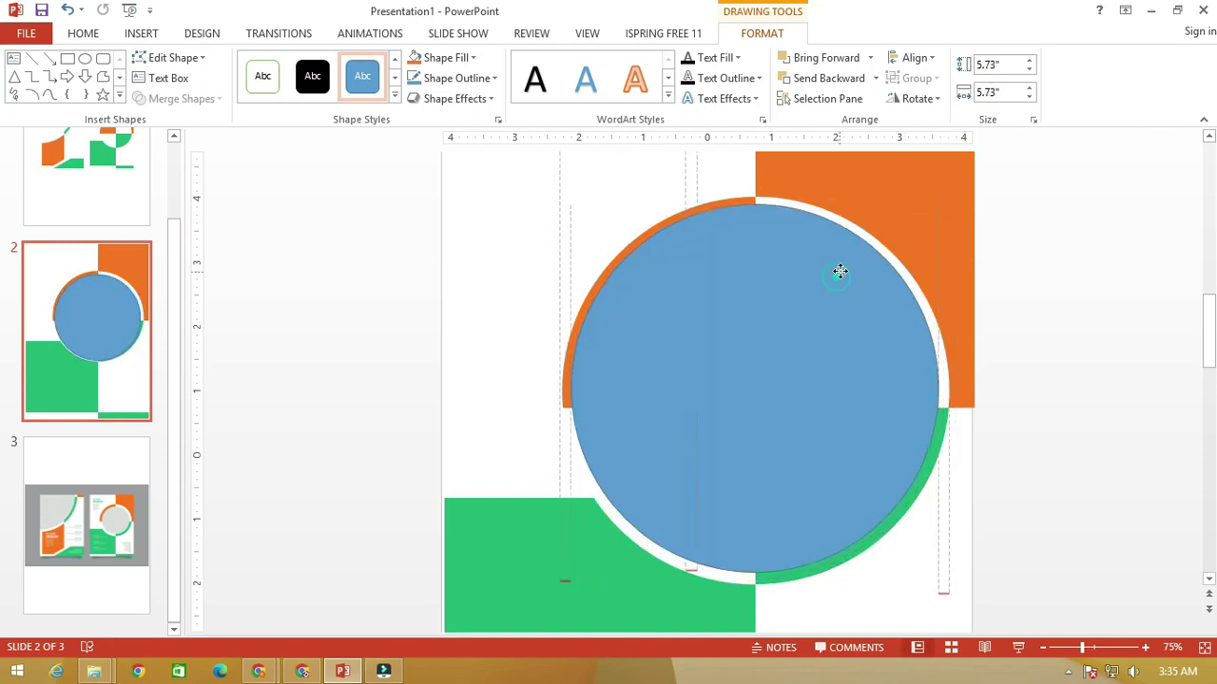
Set the circle's outline to No Outline.
{"action": "left_click", "coordinate": [725, 78]}
{"action": "left_click", "coordinate": [741, 235]}
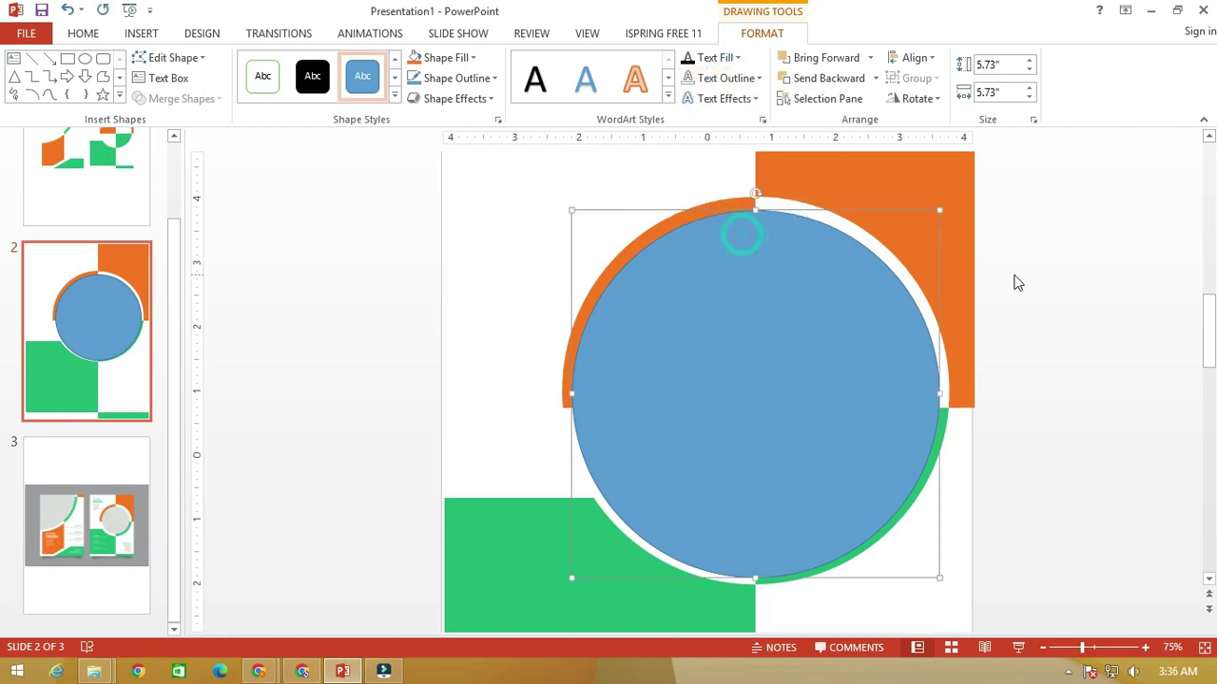
{"action": "left_click", "coordinate": [485, 80]}
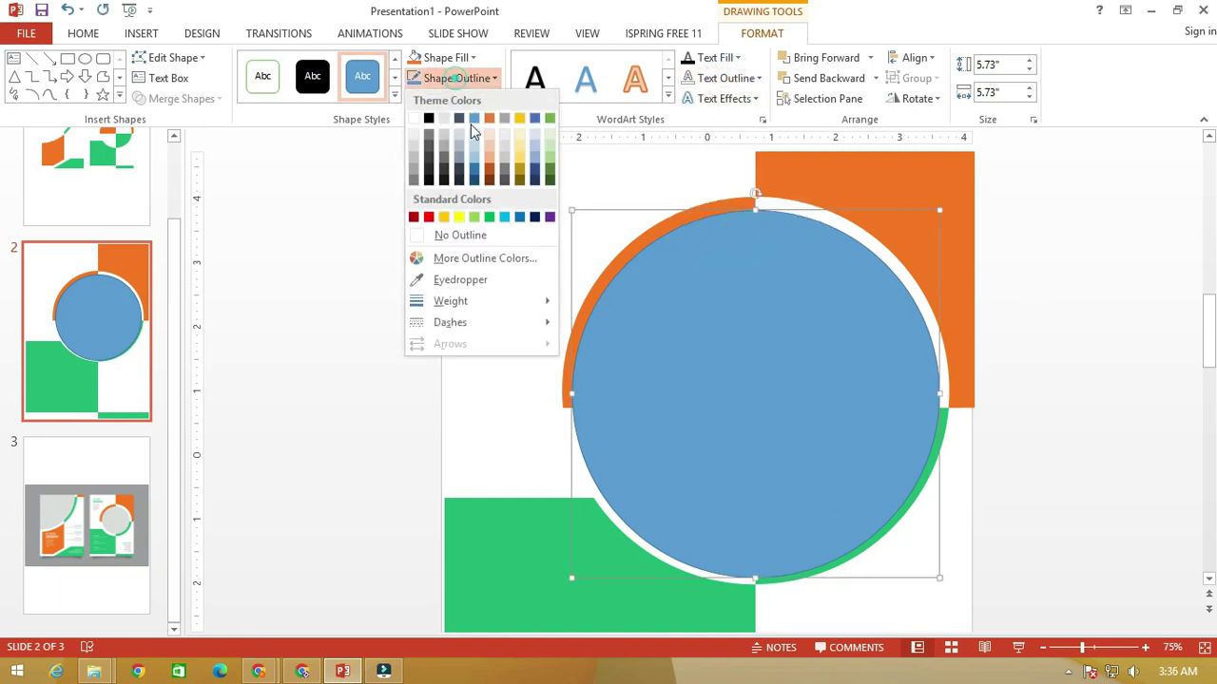
{"action": "left_click", "coordinate": [460, 235]}
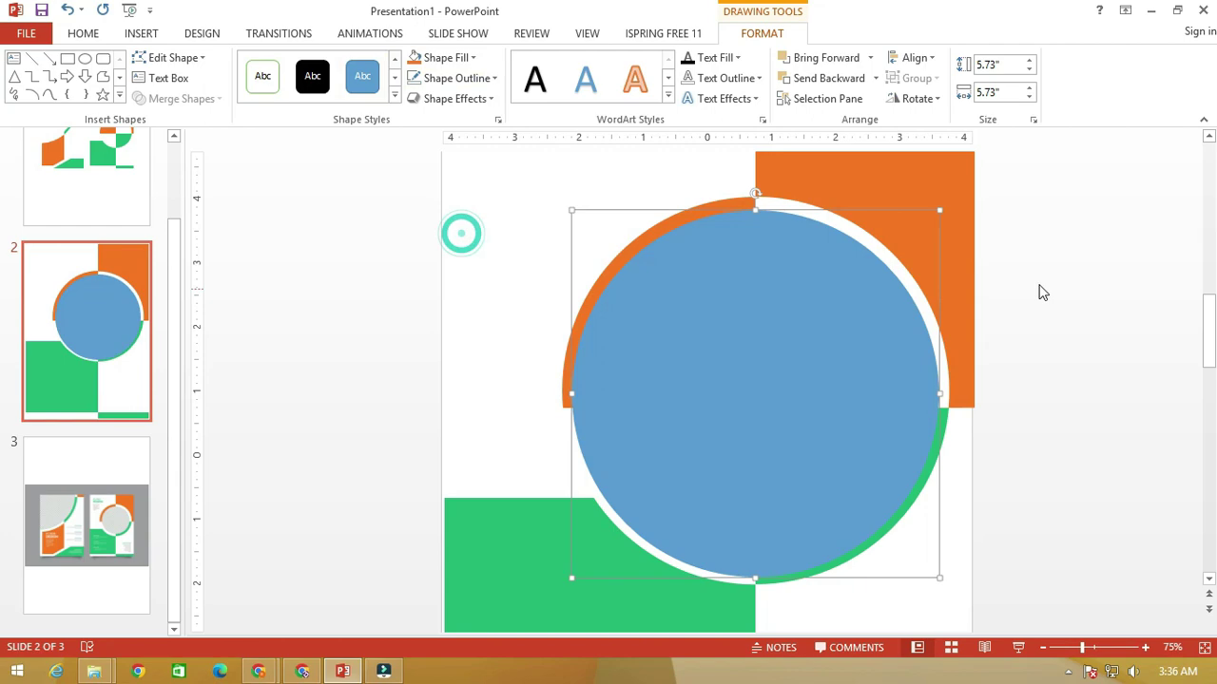
{"action": "left_click", "coordinate": [1099, 275]}
{"action": "left_click", "coordinate": [791, 282]}
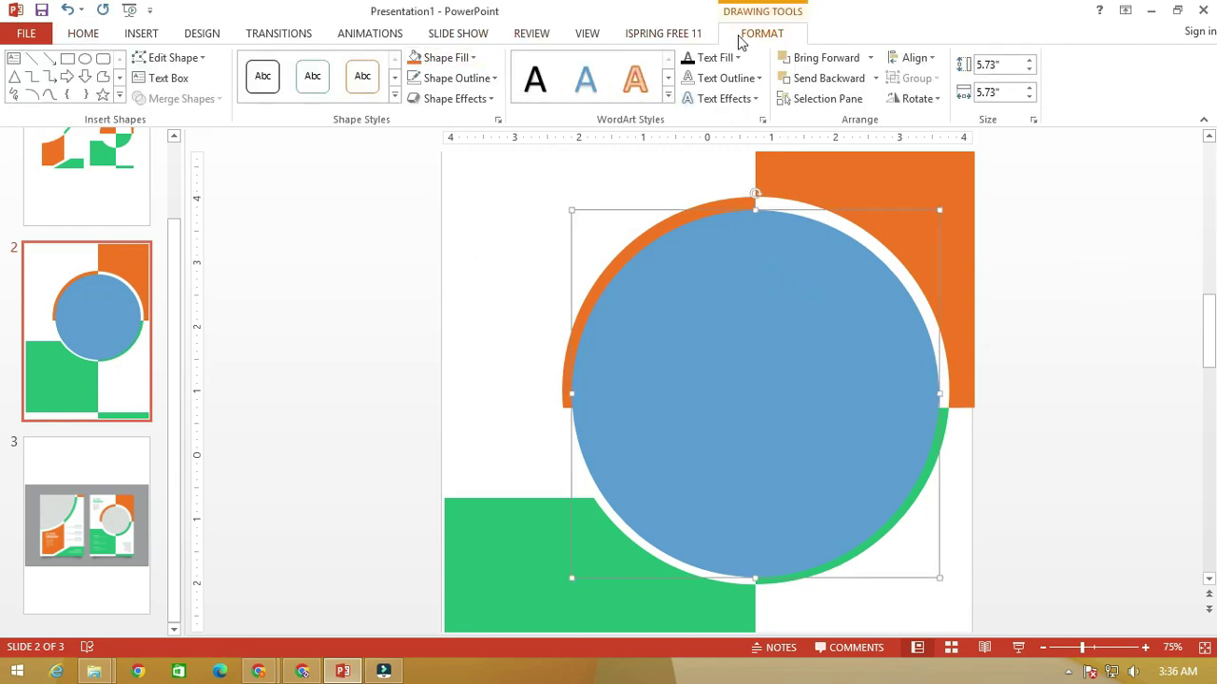
{"action": "left_click", "coordinate": [445, 57]}
Fill the circle with the Layer 2 photo from the Pictures folder.
{"action": "left_click", "coordinate": [465, 258]}
{"action": "left_click", "coordinate": [416, 244]}
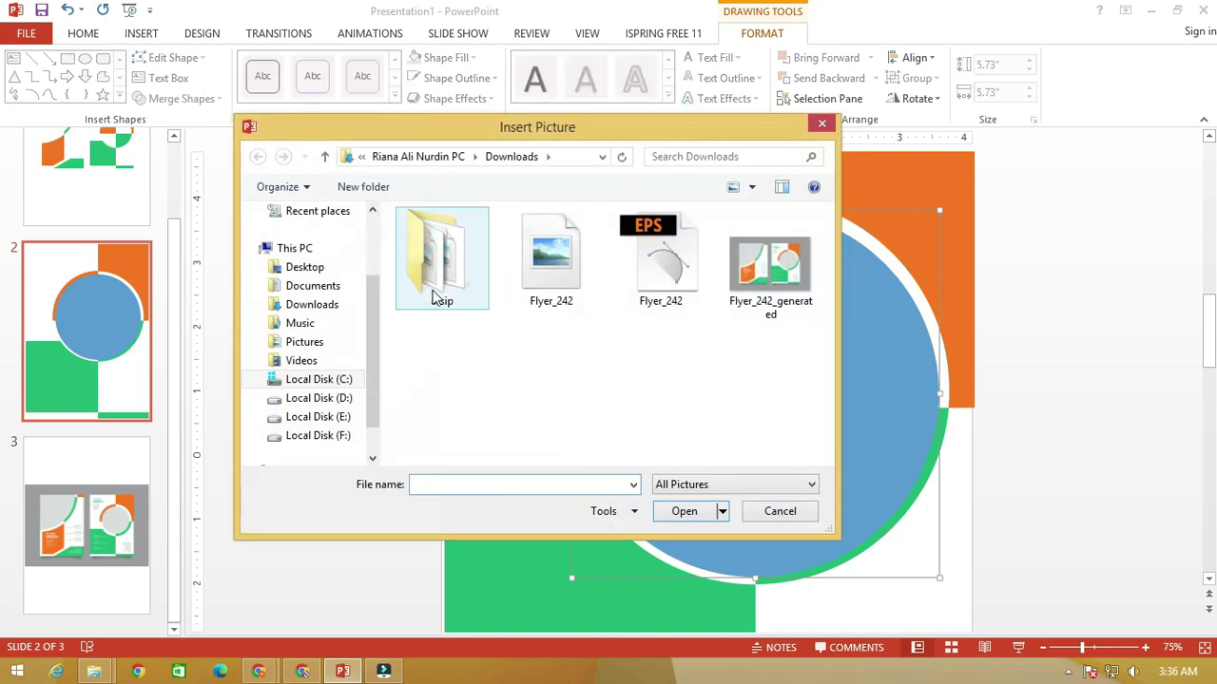
{"action": "left_click", "coordinate": [306, 342]}
{"action": "left_click_drag", "start_coordinate": [665, 143], "coordinate": [656, 100]}
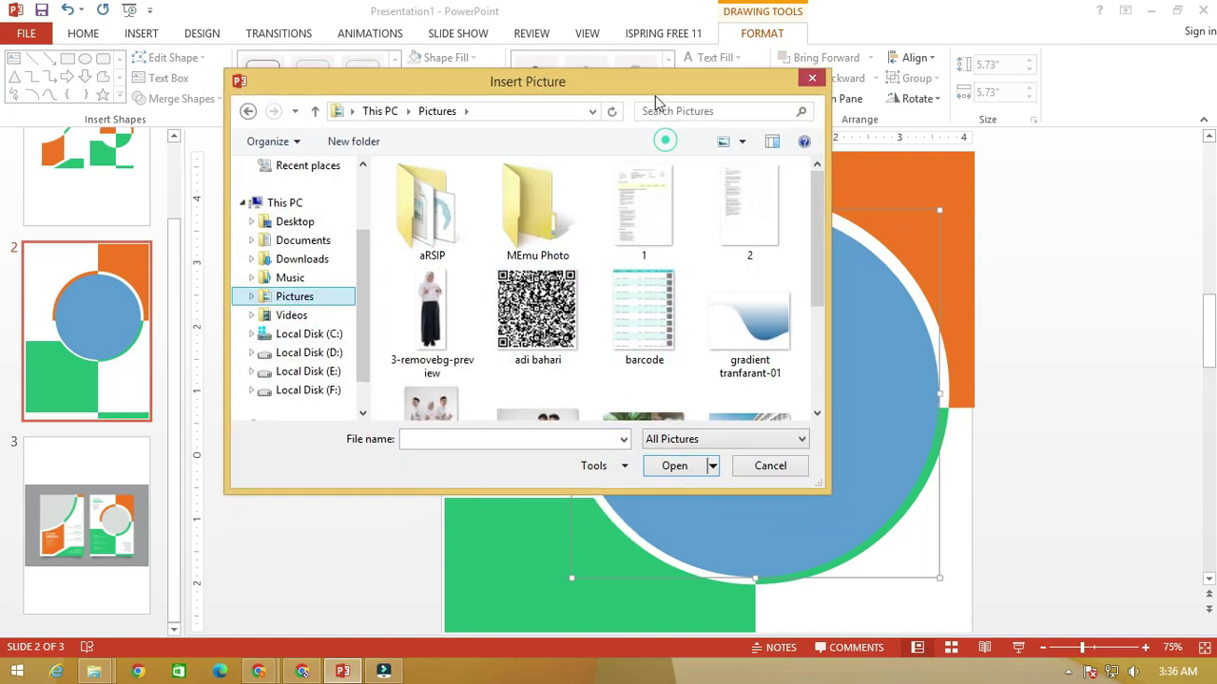
{"action": "left_click_drag", "start_coordinate": [816, 267], "coordinate": [817, 352]}
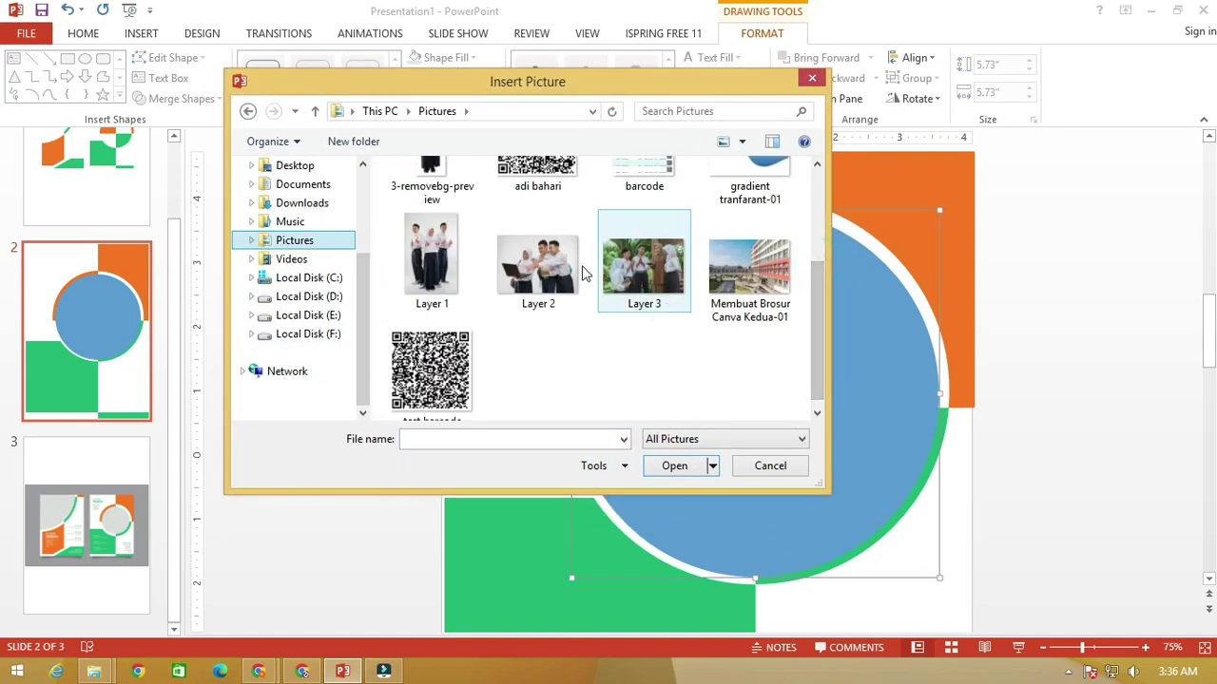
{"action": "left_click", "coordinate": [538, 266]}
{"action": "left_click", "coordinate": [676, 466]}
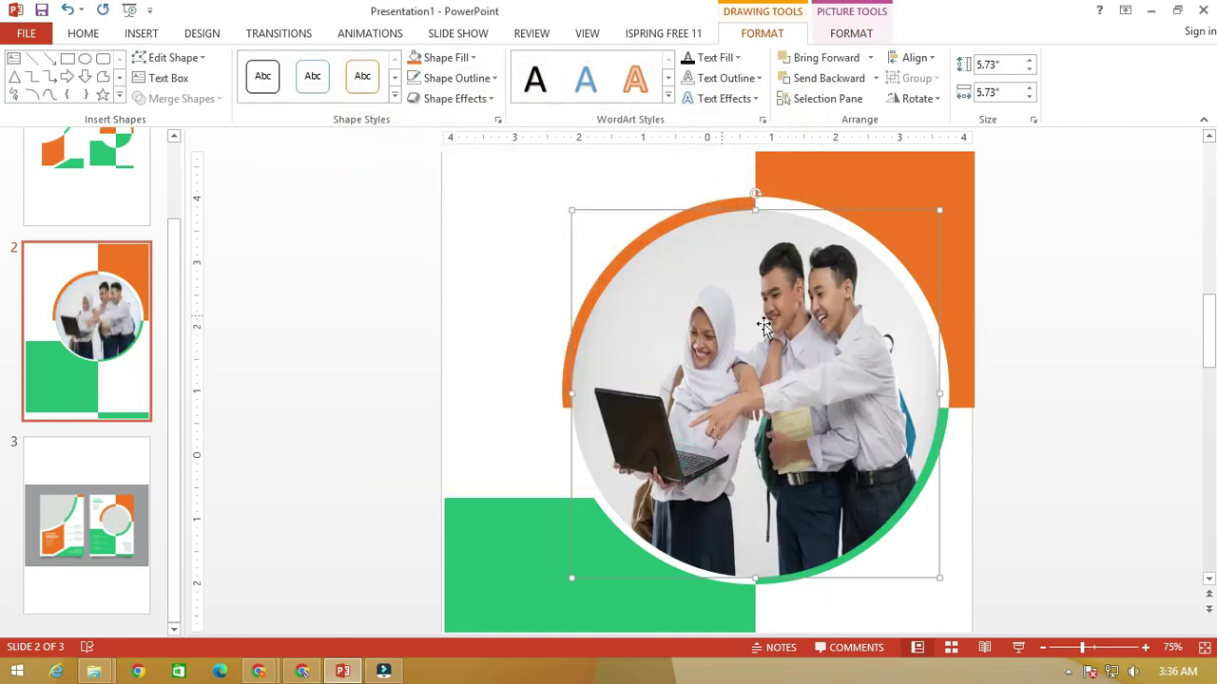
Crop the photo so it is enlarged and repositioned to fill the circle.
{"action": "scroll", "coordinate": [875, 300], "scroll_direction": "down", "scroll_amount": 3}
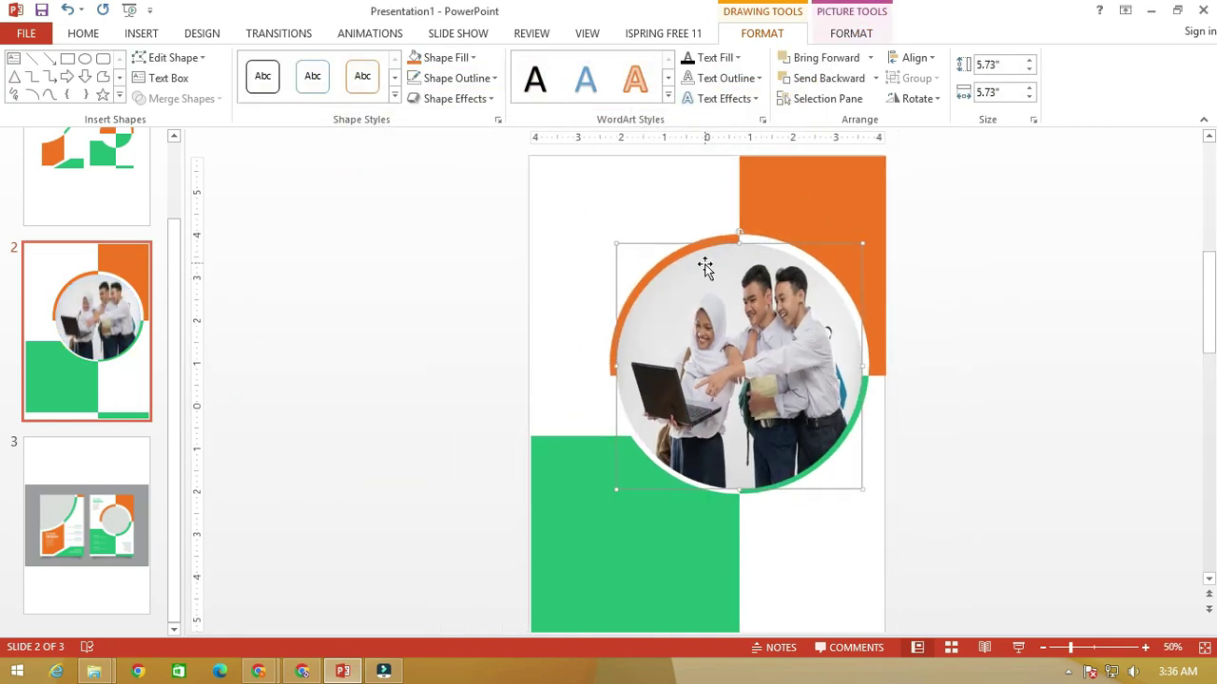
{"action": "left_click", "coordinate": [849, 33]}
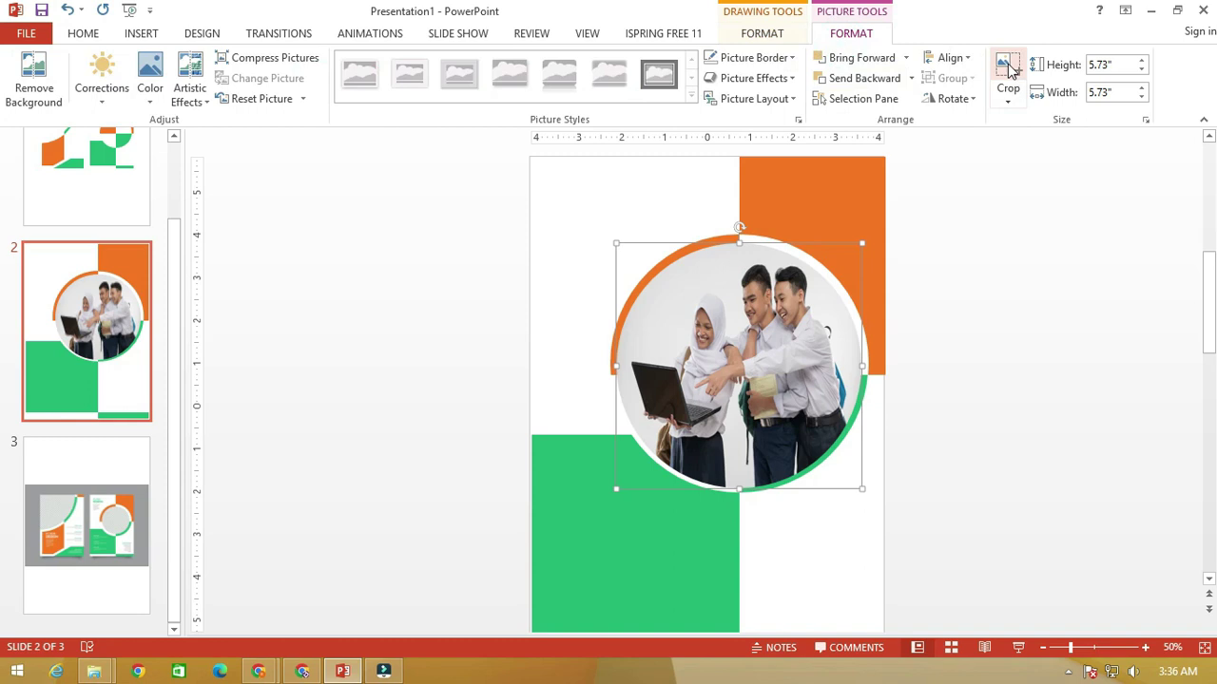
{"action": "left_click", "coordinate": [1007, 68]}
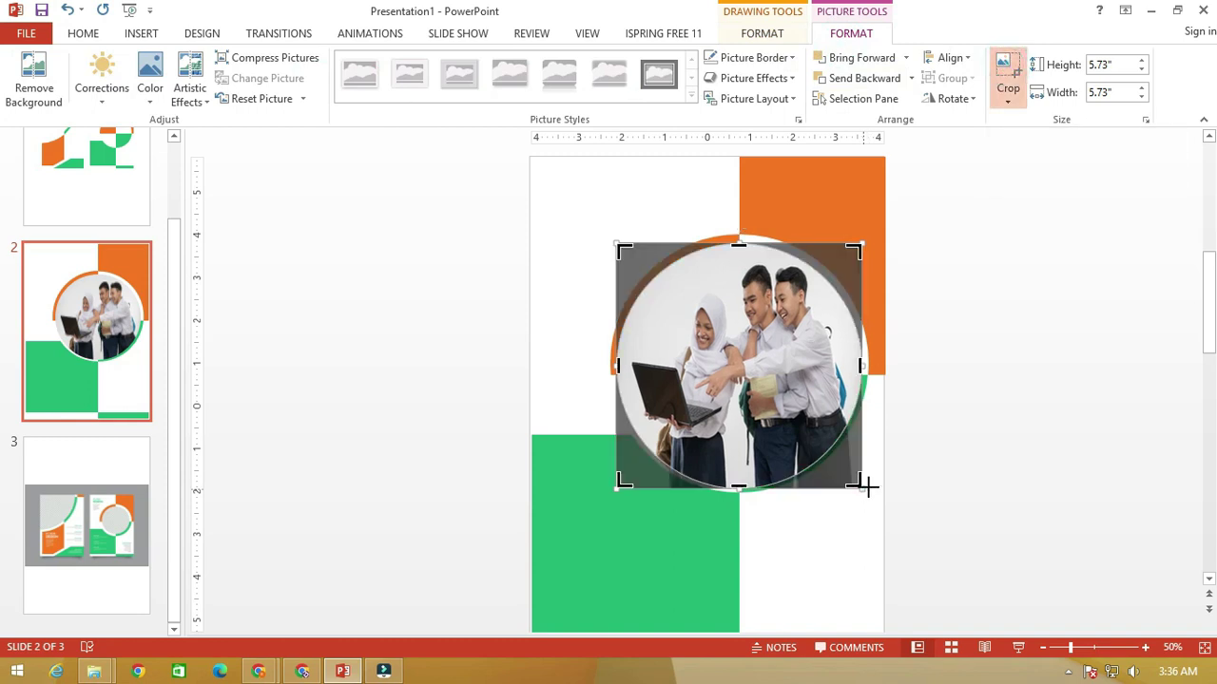
{"action": "left_click_drag", "start_coordinate": [860, 487], "coordinate": [888, 489]}
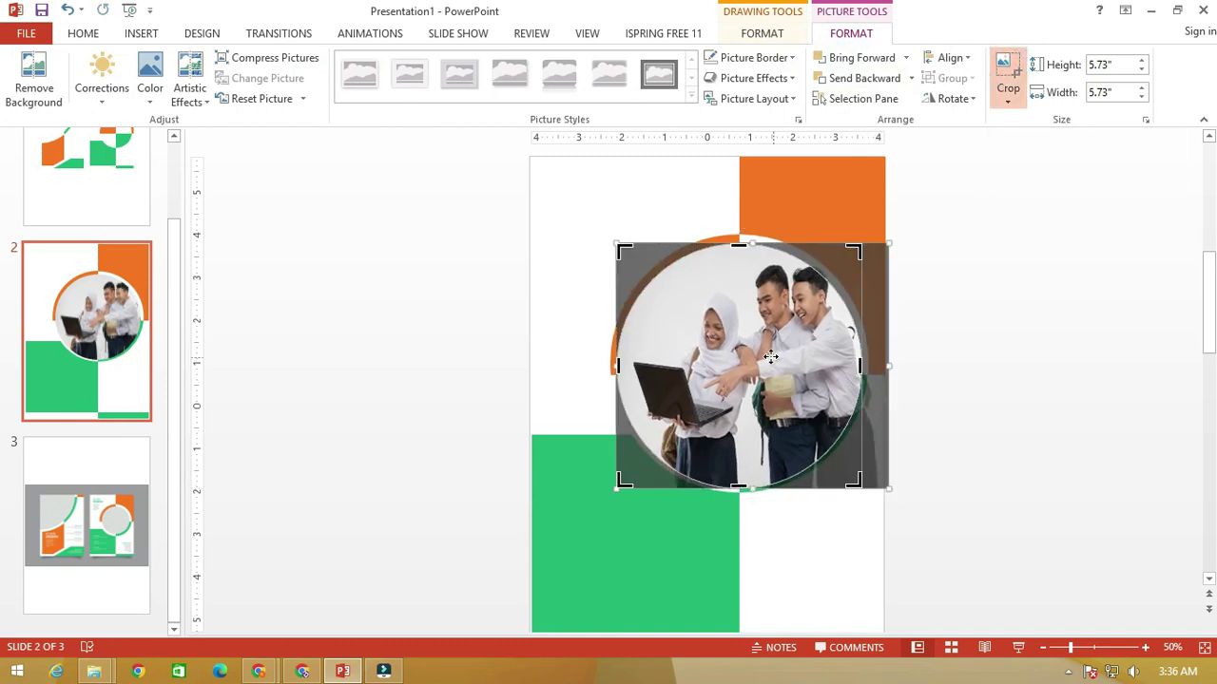
{"action": "left_click_drag", "start_coordinate": [771, 356], "coordinate": [761, 350]}
{"action": "left_click", "coordinate": [999, 383]}
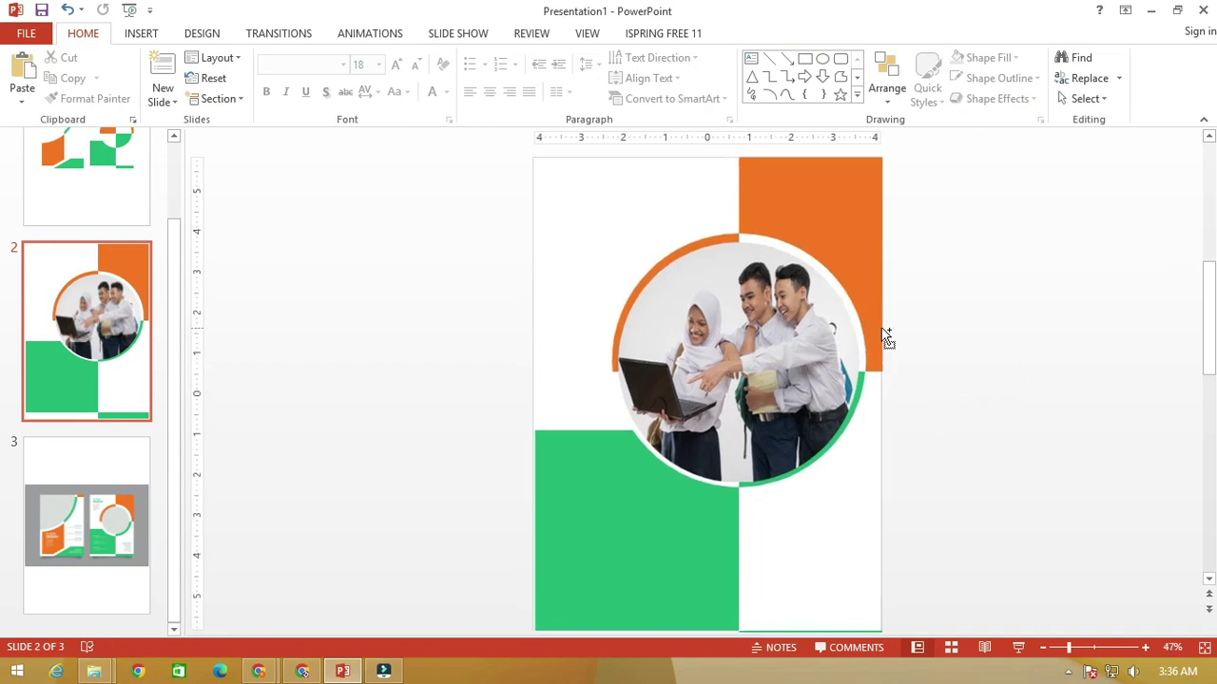
{"action": "left_click", "coordinate": [150, 35]}
{"action": "left_click", "coordinate": [304, 90]}
{"action": "left_click", "coordinate": [294, 139]}
{"action": "left_click", "coordinate": [83, 570]}
{"action": "scroll", "coordinate": [765, 456], "scroll_direction": "up", "scroll_amount": 2, "text": "ctrl"}
{"action": "scroll", "coordinate": [774, 455], "scroll_direction": "up", "scroll_amount": 8, "text": "ctrl"}
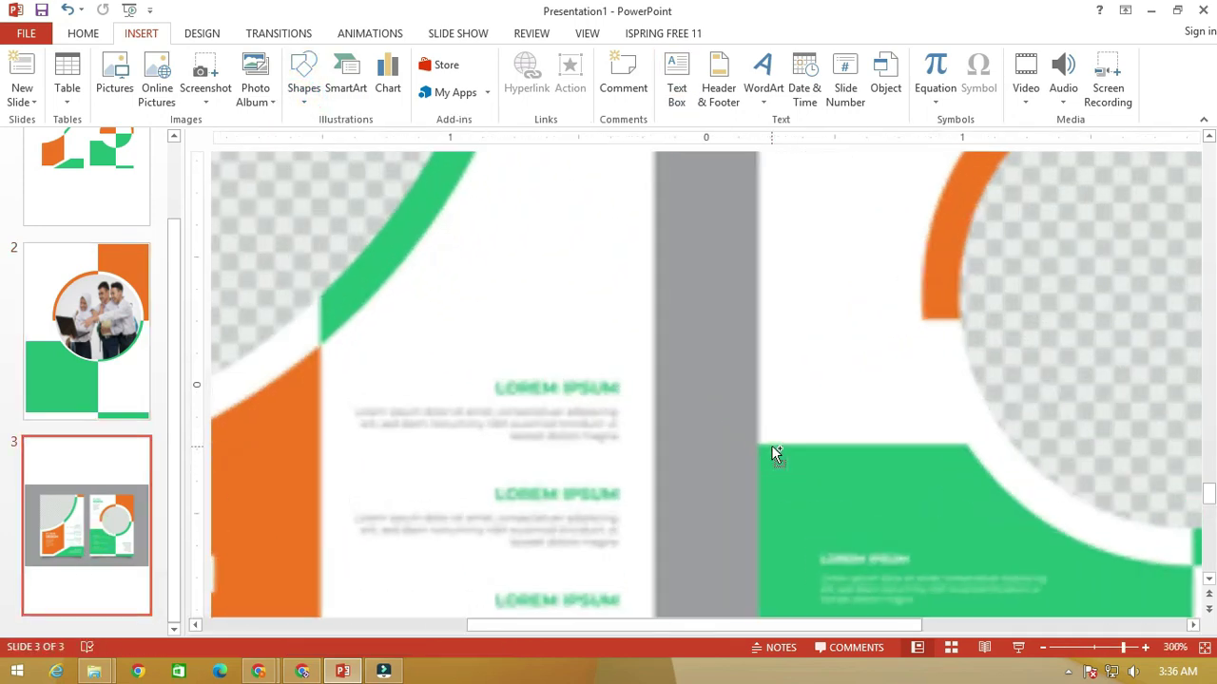
{"action": "scroll", "coordinate": [775, 454], "scroll_direction": "down", "scroll_amount": 5, "text": "ctrl"}
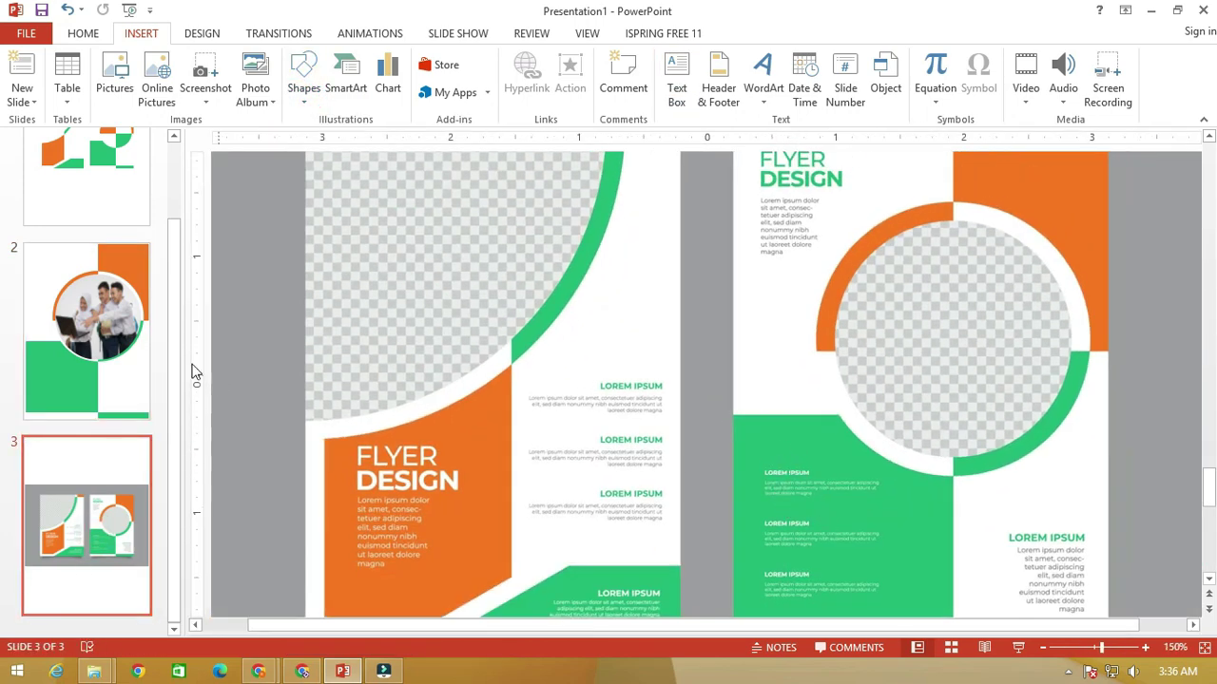
{"action": "scroll", "coordinate": [195, 371], "scroll_direction": "down", "scroll_amount": 3, "text": "ctrl"}
{"action": "scroll", "coordinate": [204, 286], "scroll_direction": "up", "scroll_amount": 3}
{"action": "left_click", "coordinate": [303, 110]}
{"action": "left_click", "coordinate": [275, 152]}
Draw a text box on the green block and paste the Lorem Ipsum text from the browser into it.
{"action": "scroll", "coordinate": [502, 462], "scroll_direction": "down", "scroll_amount": 2, "text": "ctrl"}
{"action": "scroll", "coordinate": [559, 555], "scroll_direction": "down", "scroll_amount": 2, "text": "ctrl"}
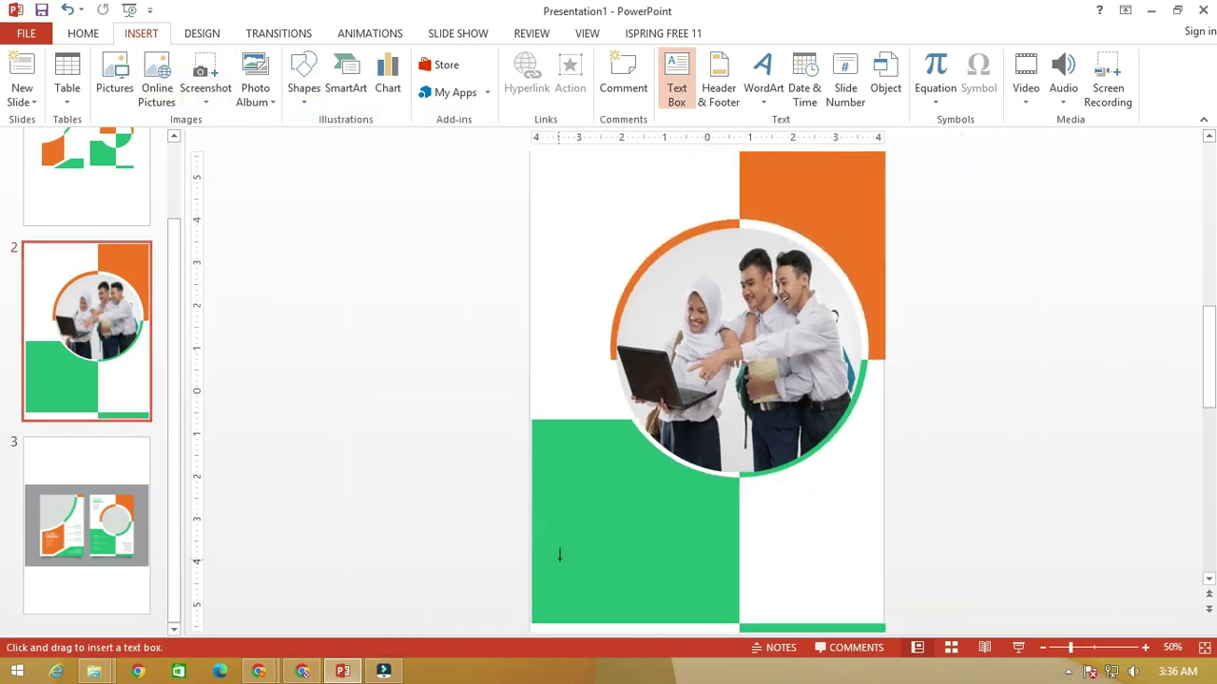
{"action": "left_click_drag", "start_coordinate": [608, 577], "coordinate": [680, 606]}
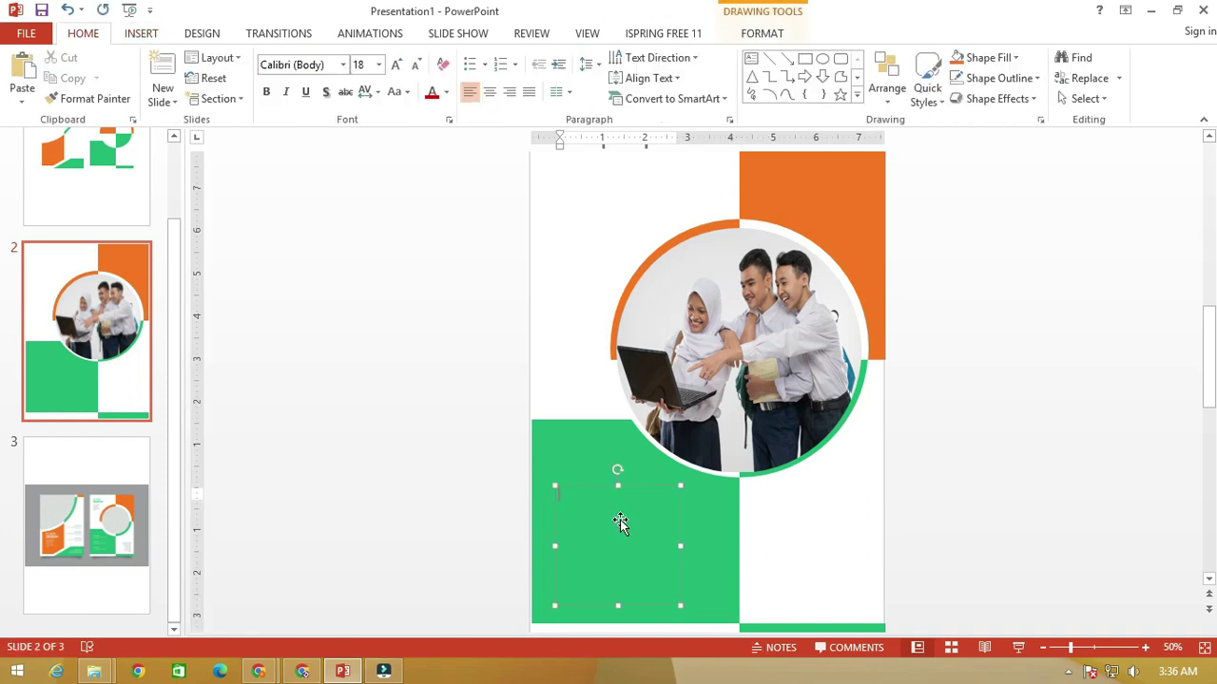
{"action": "key", "text": "alt+Tab"}
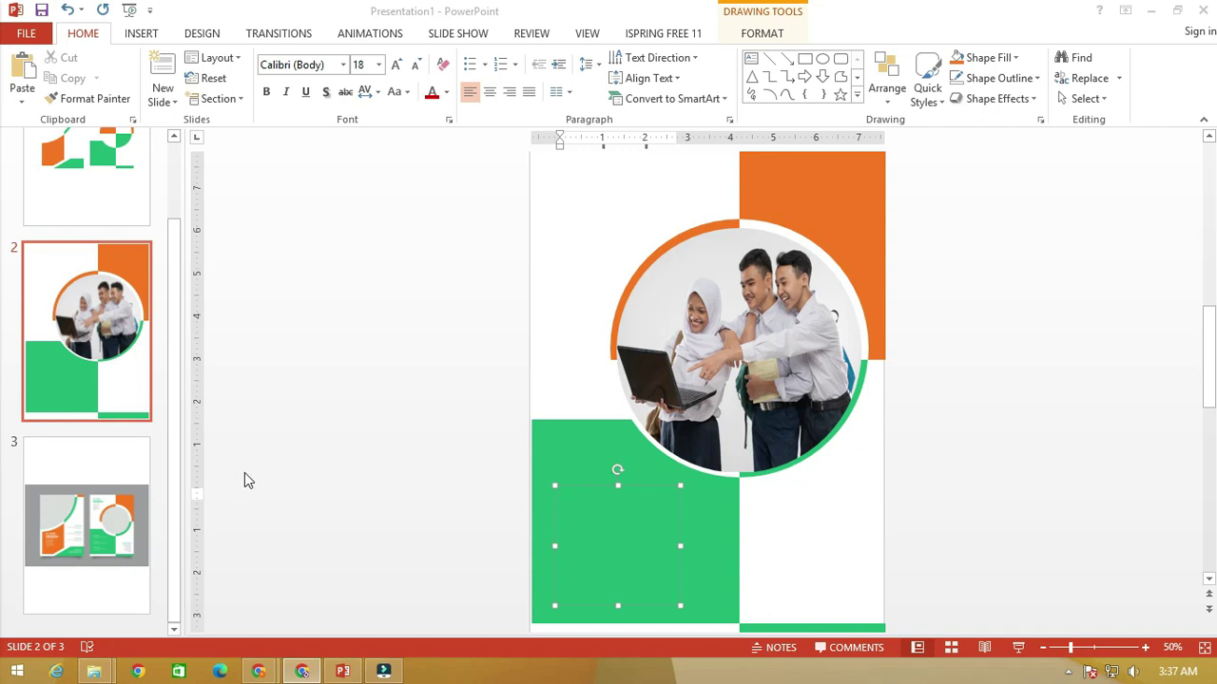
{"action": "type", "text": "Lorem Ipsum is simply dummy text of the printing and typesetting industry. Lorem Ipsum has been the industry's standard dummy text ever sin"}
Make all the pasted Lorem Ipsum text white.
{"action": "scroll", "coordinate": [573, 515], "scroll_direction": "up", "scroll_amount": 1}
{"action": "key", "text": "ctrl+a"}
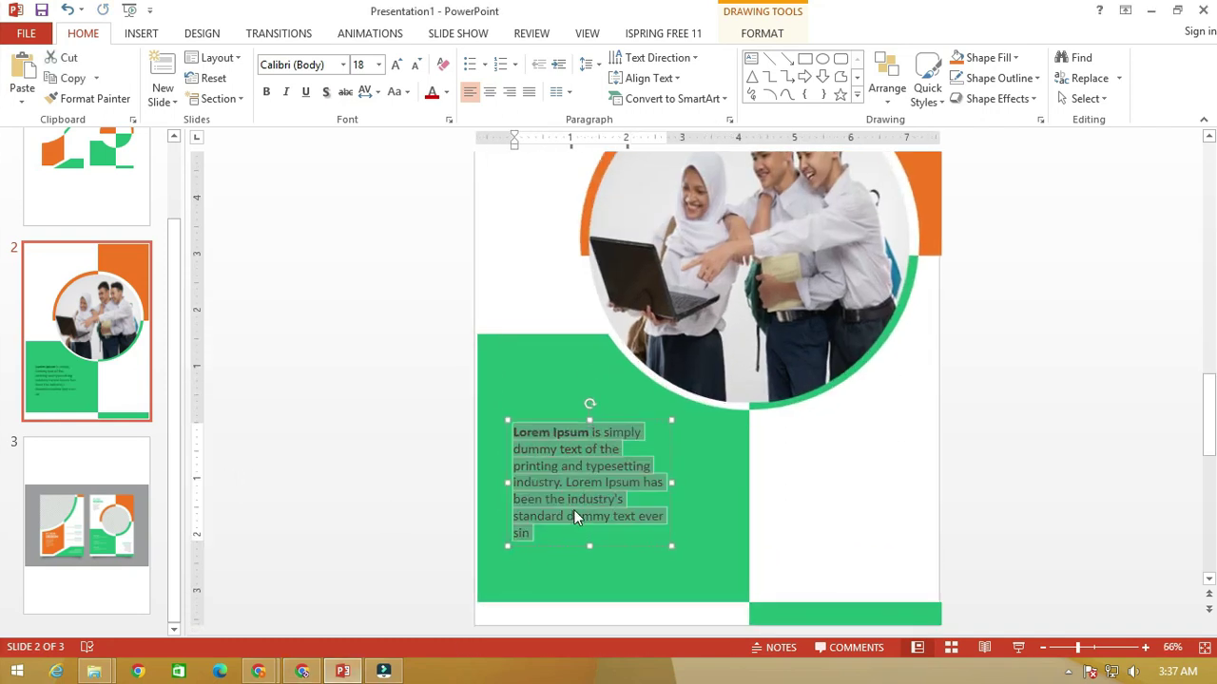
{"action": "left_click", "coordinate": [447, 92]}
{"action": "left_click", "coordinate": [435, 129]}
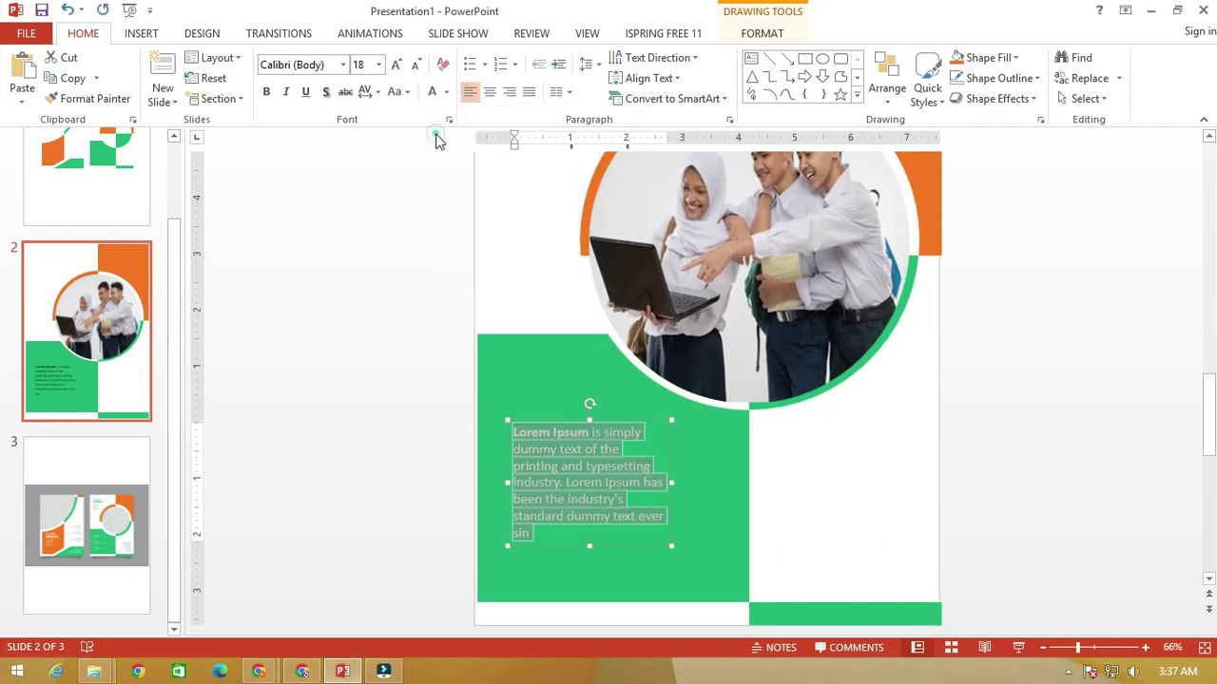
Compare with the reference design on slide 3, then reselect all the paragraph text on slide 2.
{"action": "scroll", "coordinate": [538, 451], "scroll_direction": "down", "scroll_amount": 1}
{"action": "left_click", "coordinate": [28, 535]}
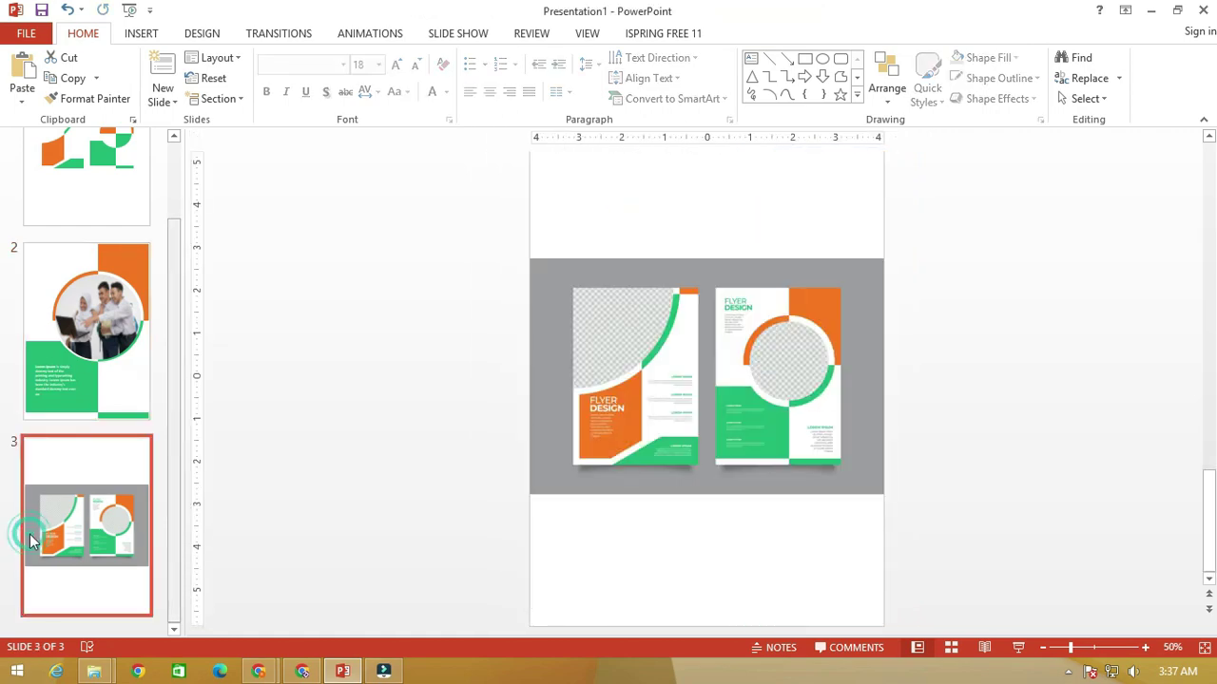
{"action": "scroll", "coordinate": [532, 432], "scroll_direction": "up", "scroll_amount": 2}
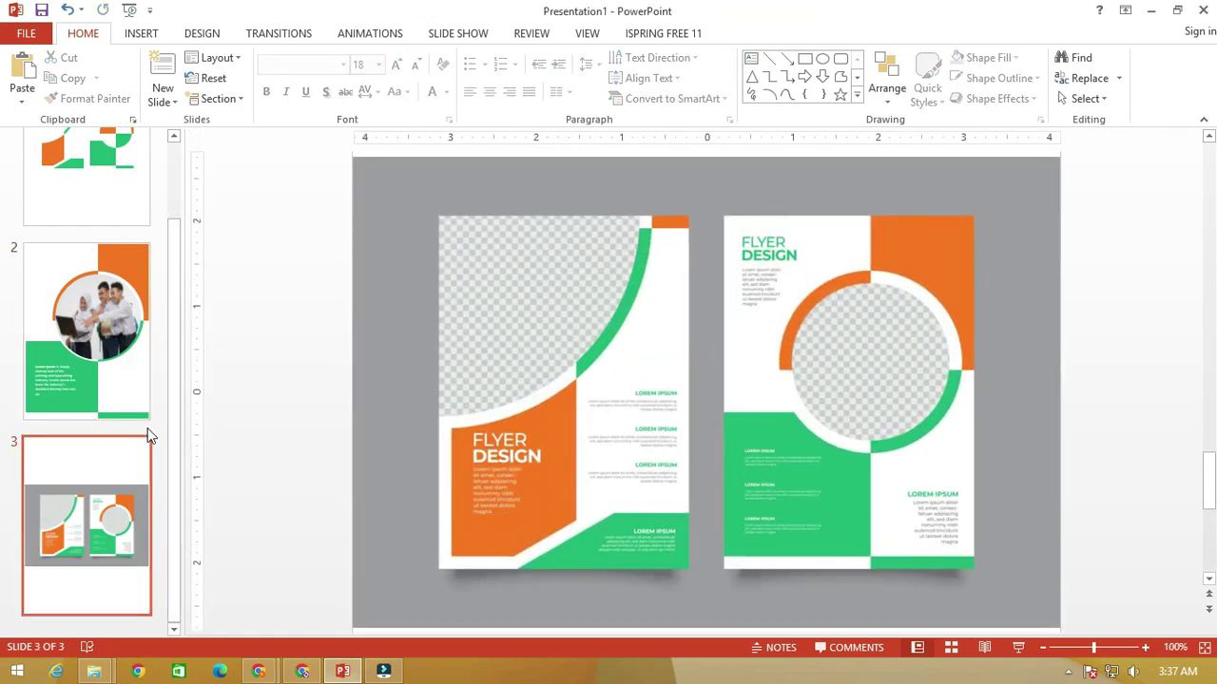
{"action": "left_click", "coordinate": [143, 413]}
{"action": "scroll", "coordinate": [556, 480], "scroll_direction": "down", "scroll_amount": 3}
{"action": "left_click", "coordinate": [561, 468]}
{"action": "key", "text": "ctrl+a"}
{"action": "left_click", "coordinate": [253, 84]}
Remove bold from the Lorem Ipsum paragraph, widen its box, and set it to 12 pt.
{"action": "left_click", "coordinate": [266, 91]}
{"action": "scroll", "coordinate": [550, 494], "scroll_direction": "down", "scroll_amount": 1}
{"action": "scroll", "coordinate": [608, 475], "scroll_direction": "down", "scroll_amount": 1}
{"action": "left_click", "coordinate": [675, 460]}
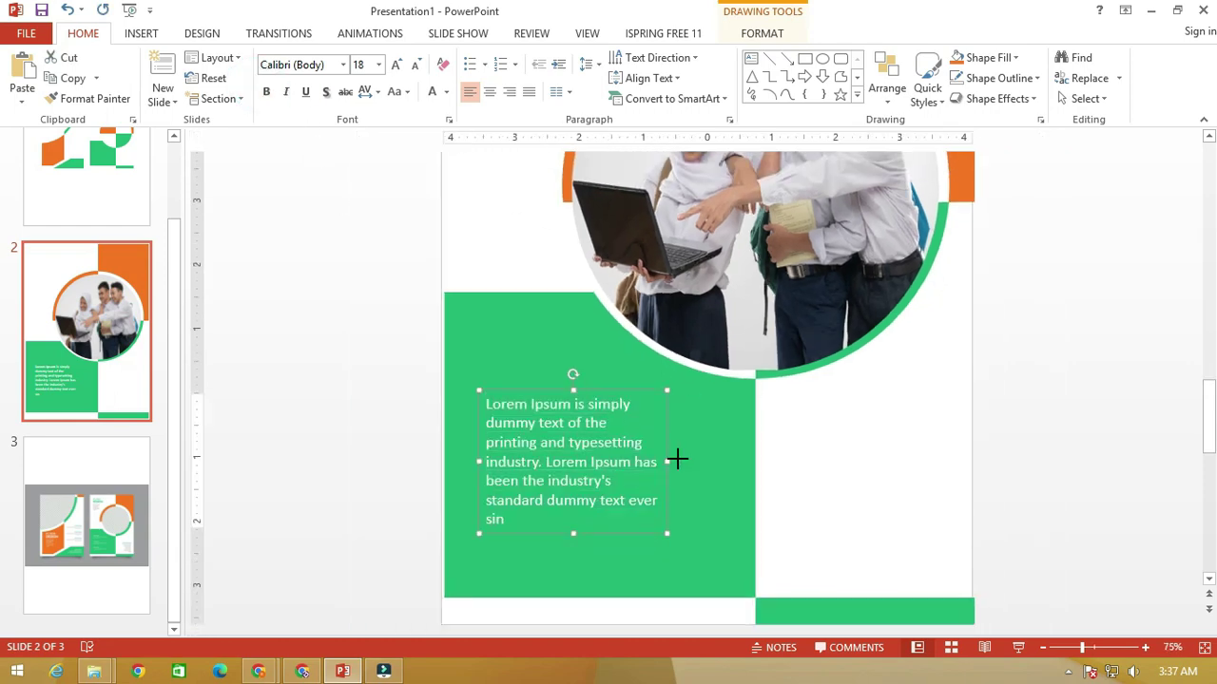
{"action": "left_click_drag", "start_coordinate": [677, 460], "coordinate": [708, 460]}
{"action": "left_click", "coordinate": [379, 65]}
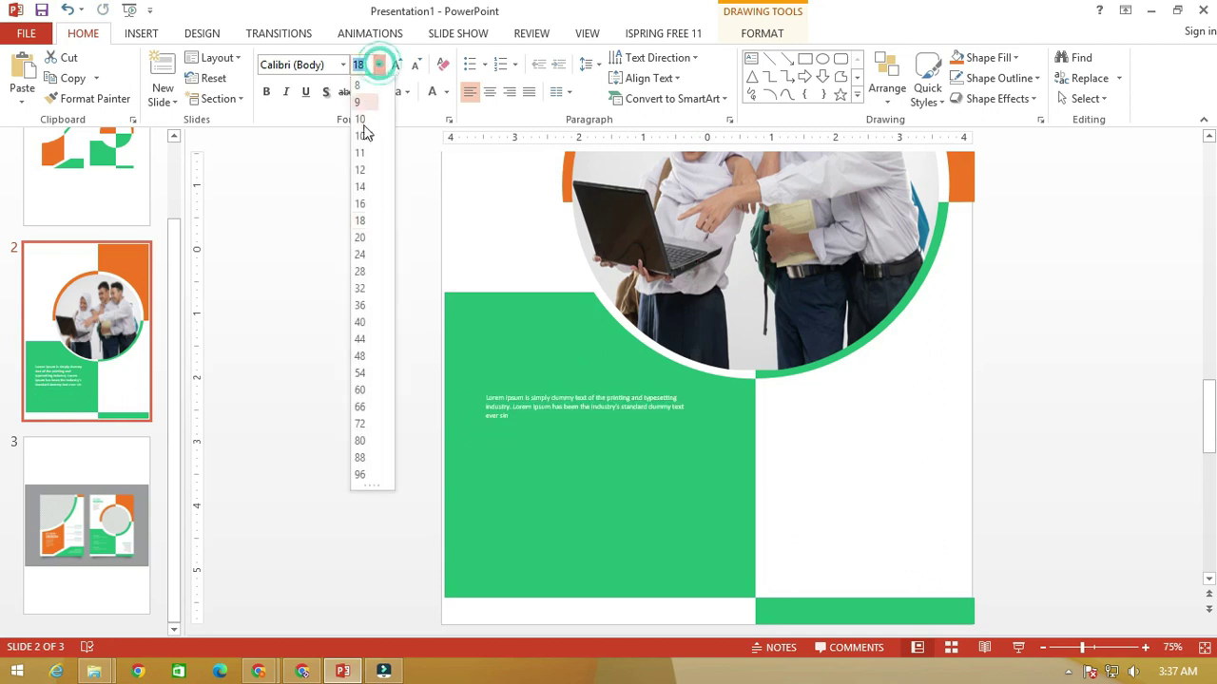
{"action": "left_click", "coordinate": [364, 176]}
Duplicate the text box above the paragraph as a two-line 32 pt 'DEISGN FLAYER' title.
{"action": "left_click_drag", "start_coordinate": [533, 390], "coordinate": [524, 392]}
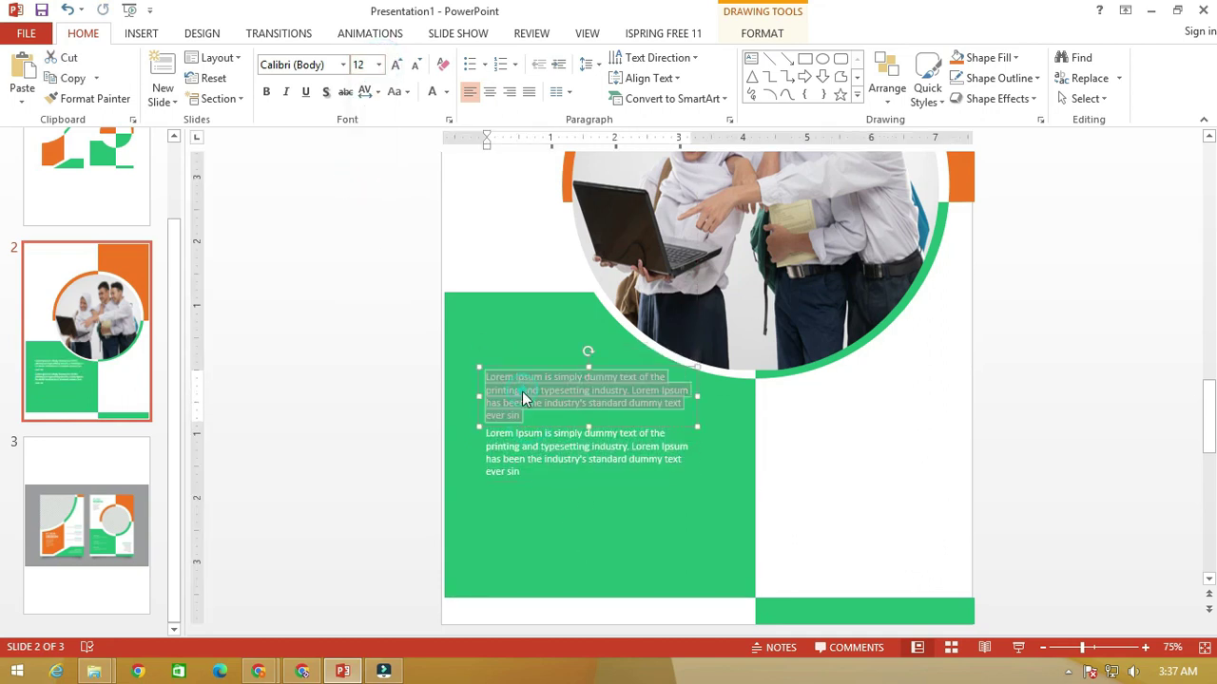
{"action": "key", "text": "Delete"}
{"action": "type", "text": "DEISGN FLAYER"}
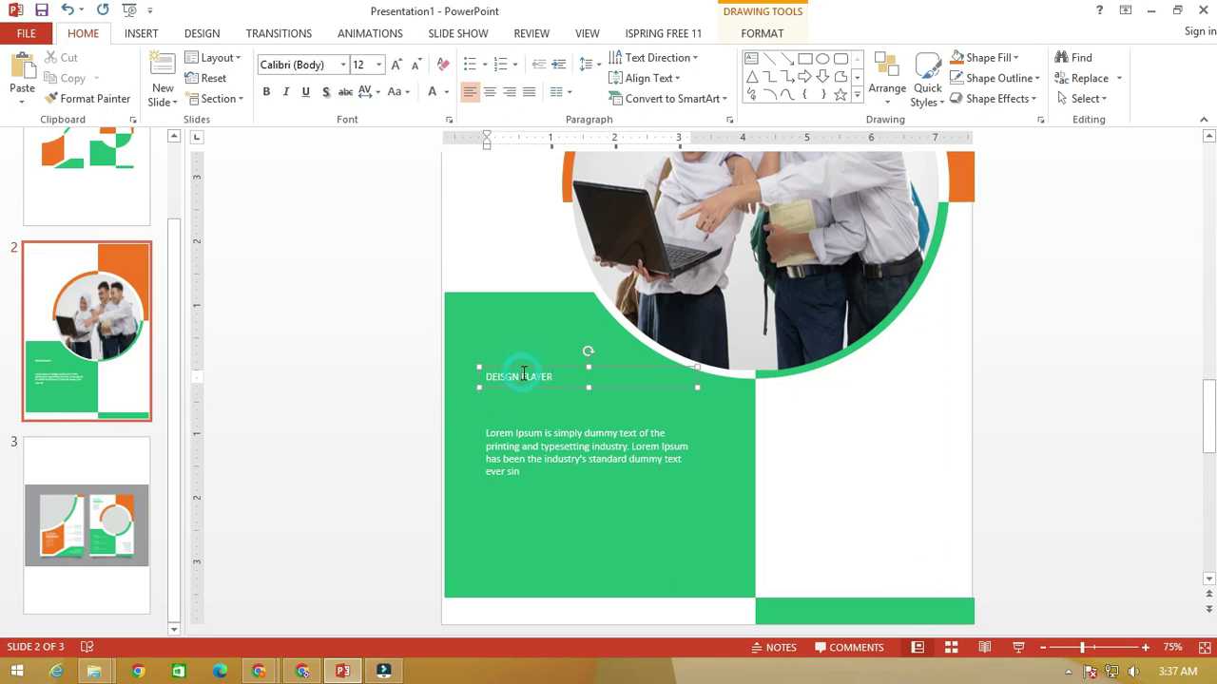
{"action": "key", "text": "Return"}
{"action": "key", "text": "ctrl+a"}
{"action": "key", "text": "ctrl+bracketright"}
{"action": "key", "text": "ctrl+bracketright"}
{"action": "key", "text": "ctrl+bracketright"}
{"action": "key", "text": "ctrl+bracketright"}
{"action": "key", "text": "ctrl+bracketright"}
{"action": "key", "text": "ctrl+bracketright"}
{"action": "key", "text": "ctrl+bracketright"}
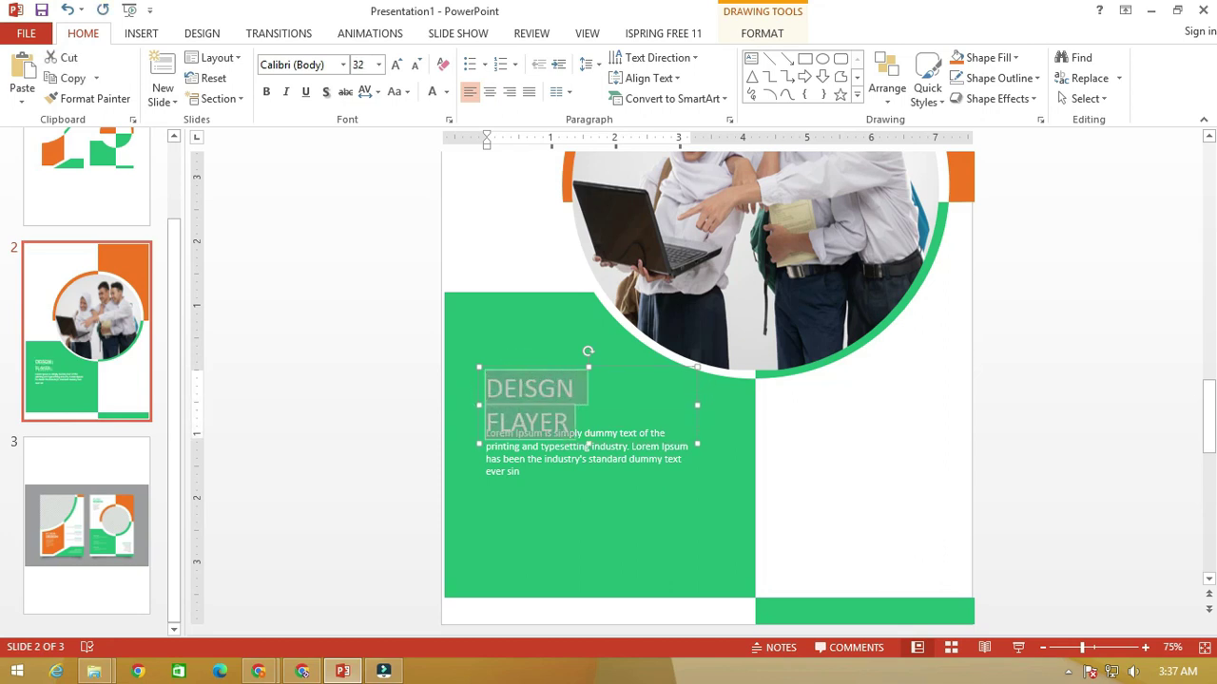
{"action": "left_click_drag", "start_coordinate": [635, 377], "coordinate": [635, 353]}
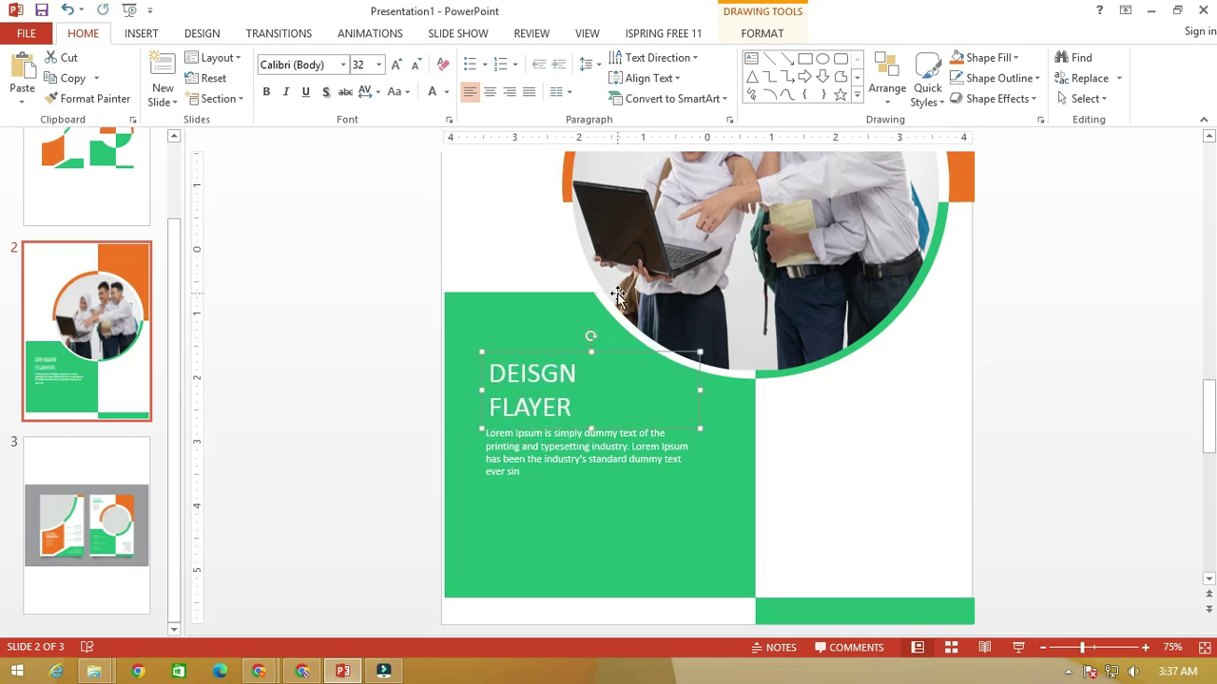
Change the title's font to Sansita.
{"action": "left_click", "coordinate": [553, 374]}
{"action": "key", "text": "ctrl+a"}
{"action": "left_click", "coordinate": [323, 64]}
{"action": "type", "text": "S"}
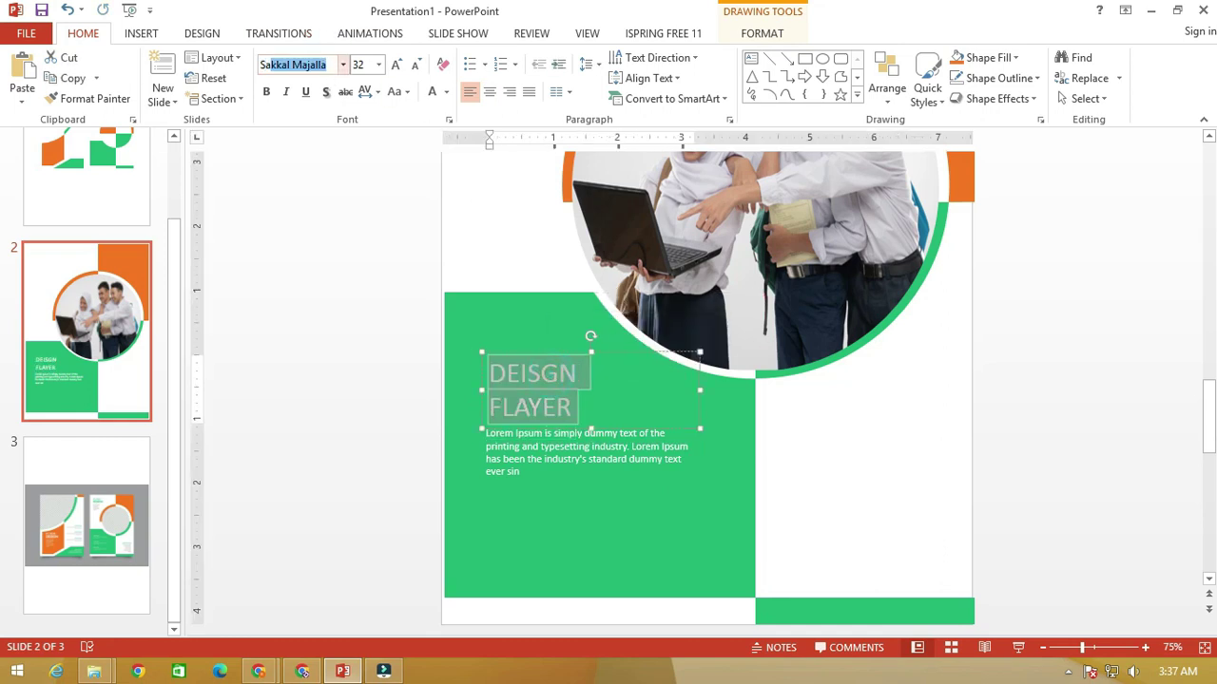
{"action": "key", "text": "Return"}
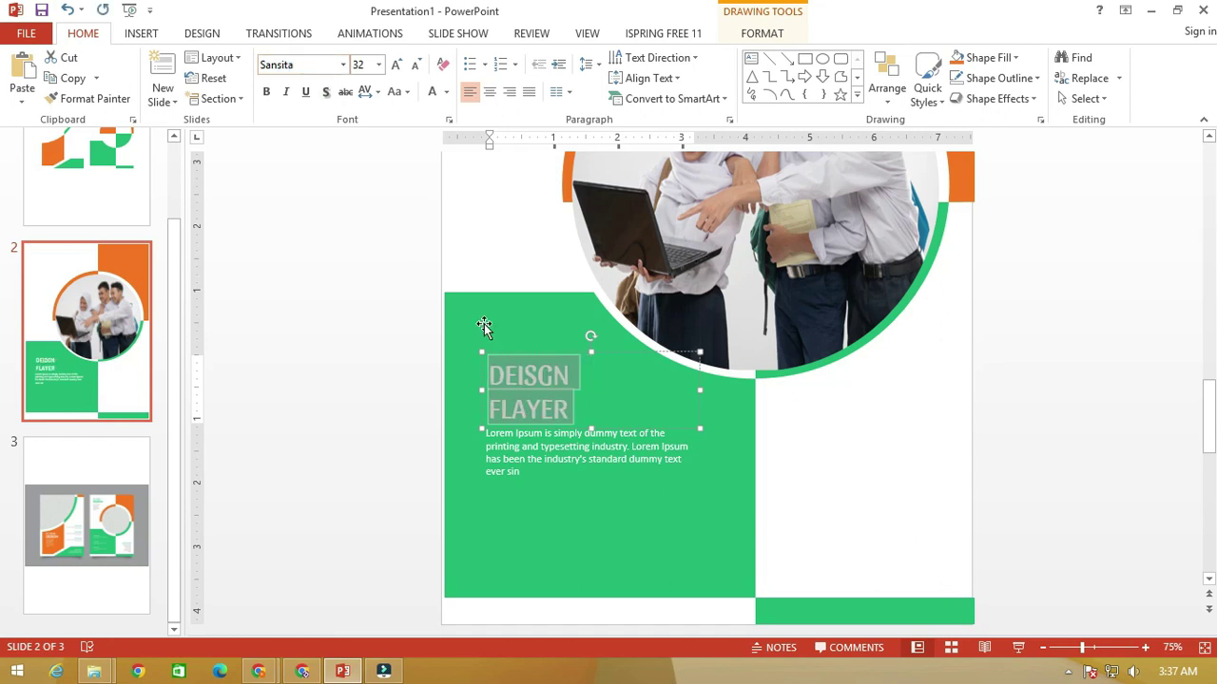
{"action": "left_click", "coordinate": [500, 336]}
{"action": "scroll", "coordinate": [498, 334], "scroll_direction": "down", "scroll_amount": 1}
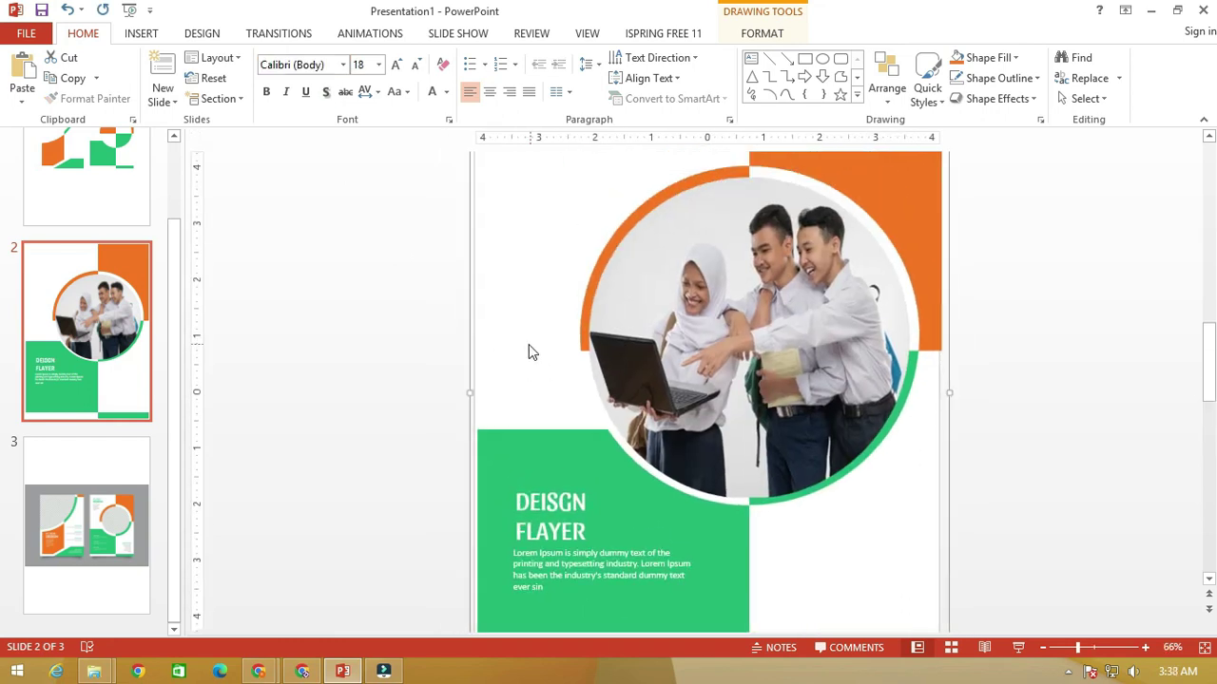
{"action": "scroll", "coordinate": [529, 346], "scroll_direction": "down", "scroll_amount": 1}
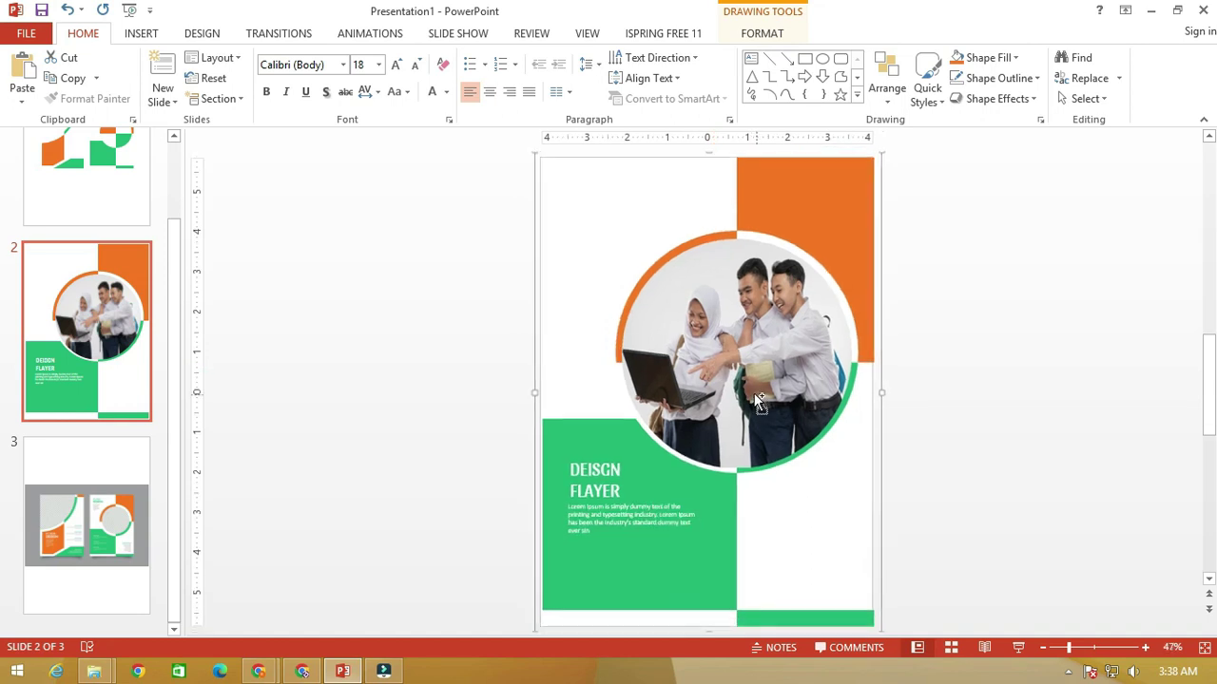
Ungroup the flyer shapes and select only the orange block.
{"action": "scroll", "coordinate": [754, 393], "scroll_direction": "down", "scroll_amount": 1}
{"action": "left_click", "coordinate": [767, 177]}
{"action": "left_click", "coordinate": [785, 250]}
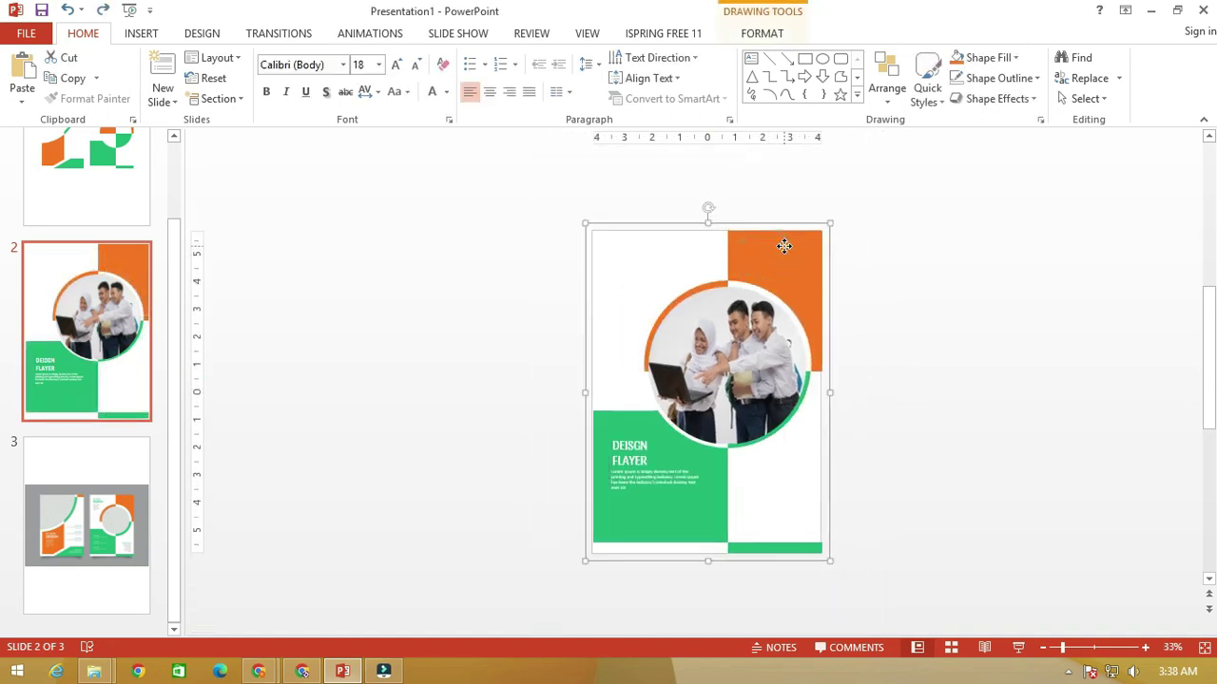
{"action": "right_click", "coordinate": [787, 255]}
{"action": "mouse_move", "coordinate": [828, 350]}
{"action": "left_click", "coordinate": [965, 399]}
{"action": "left_click", "coordinate": [951, 361]}
{"action": "left_click", "coordinate": [787, 241]}
{"action": "key", "text": "ctrl+z"}
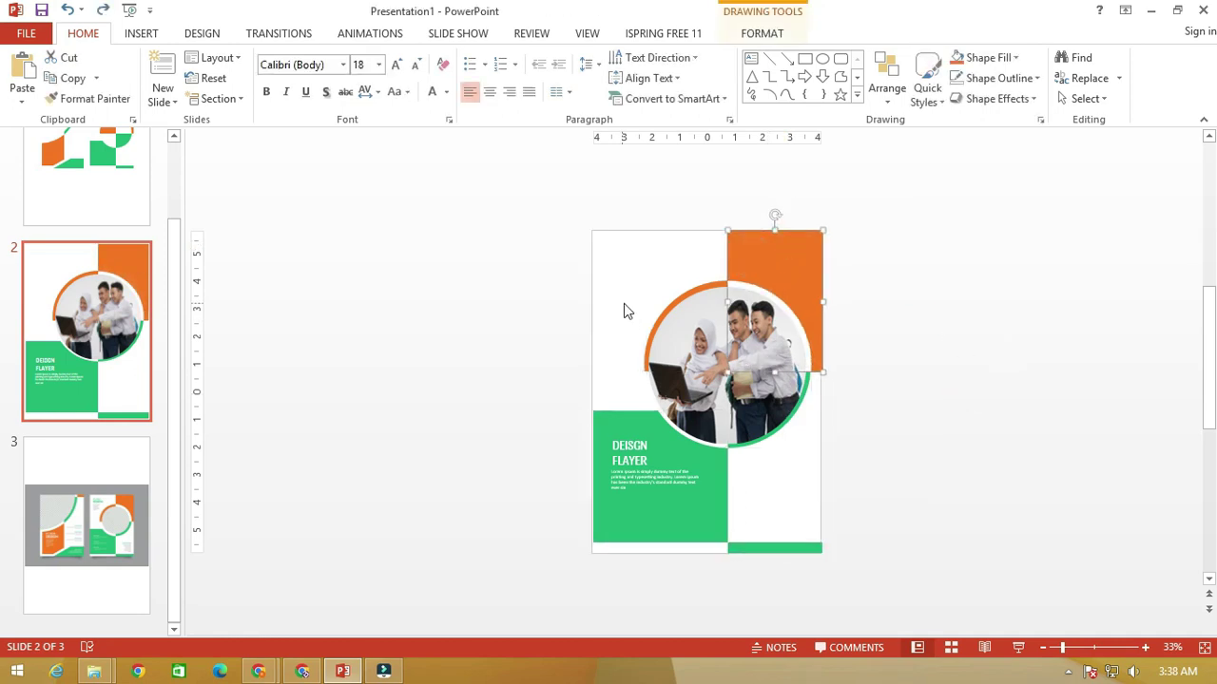
Apply a dark gradient fill variation to the orange block.
{"action": "left_click", "coordinate": [765, 36]}
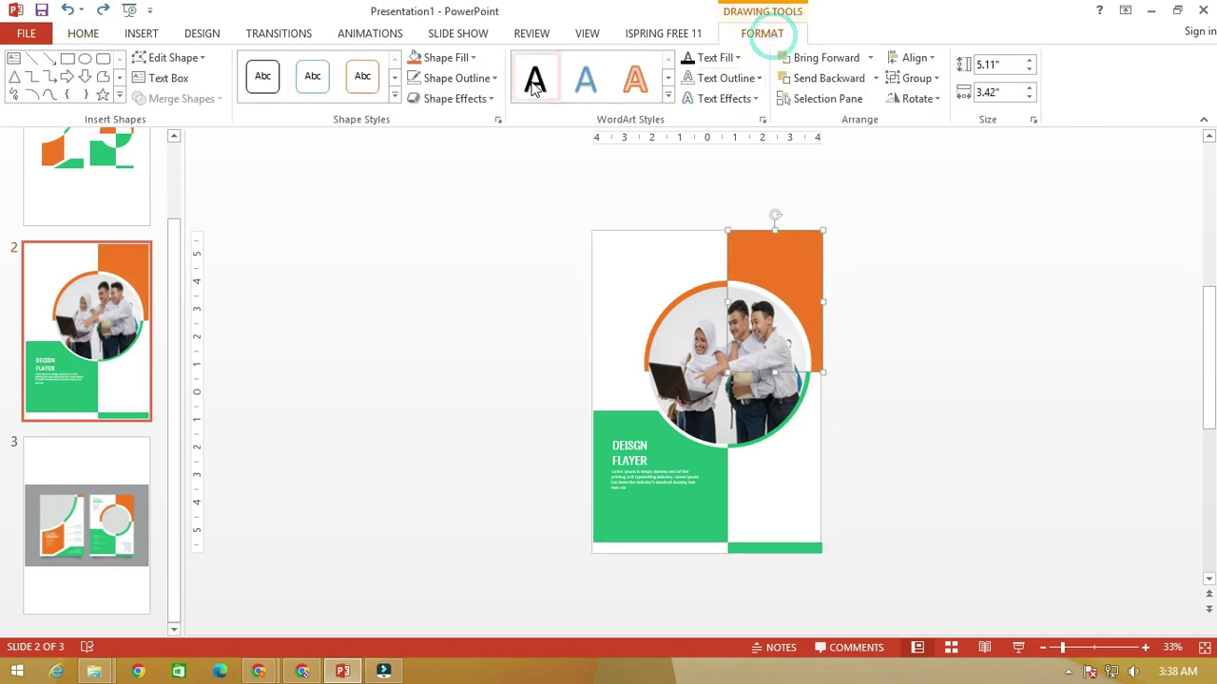
{"action": "left_click", "coordinate": [475, 59]}
{"action": "left_click", "coordinate": [492, 301]}
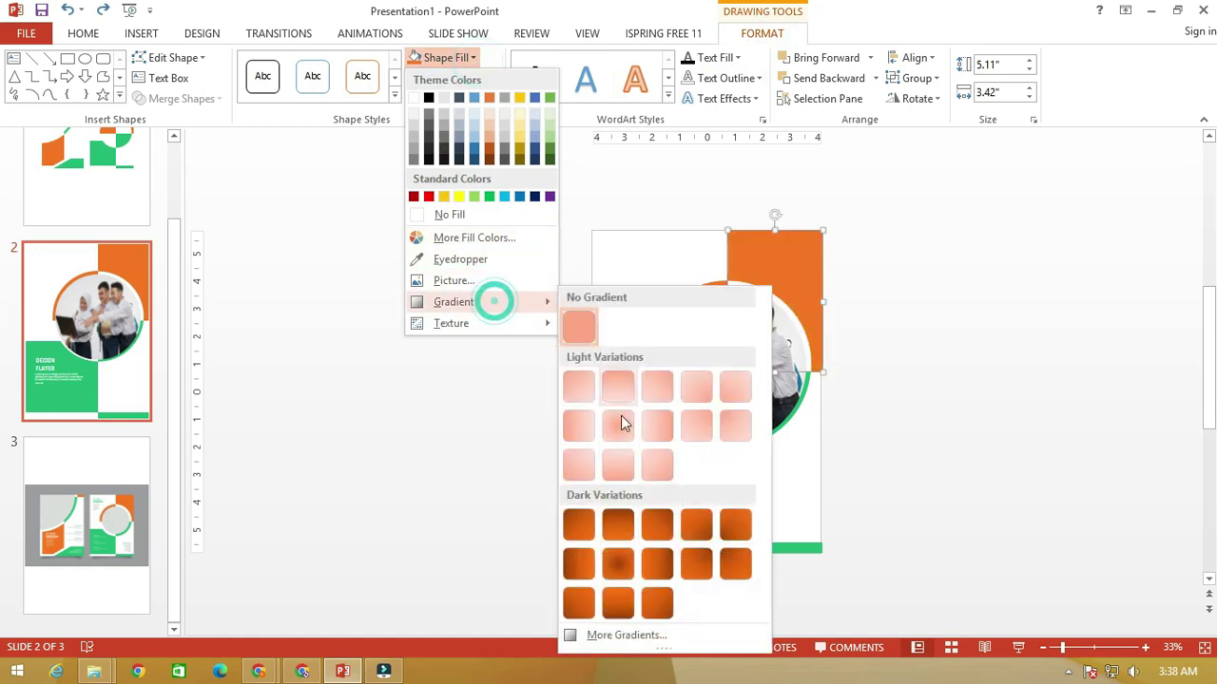
{"action": "left_click", "coordinate": [664, 535]}
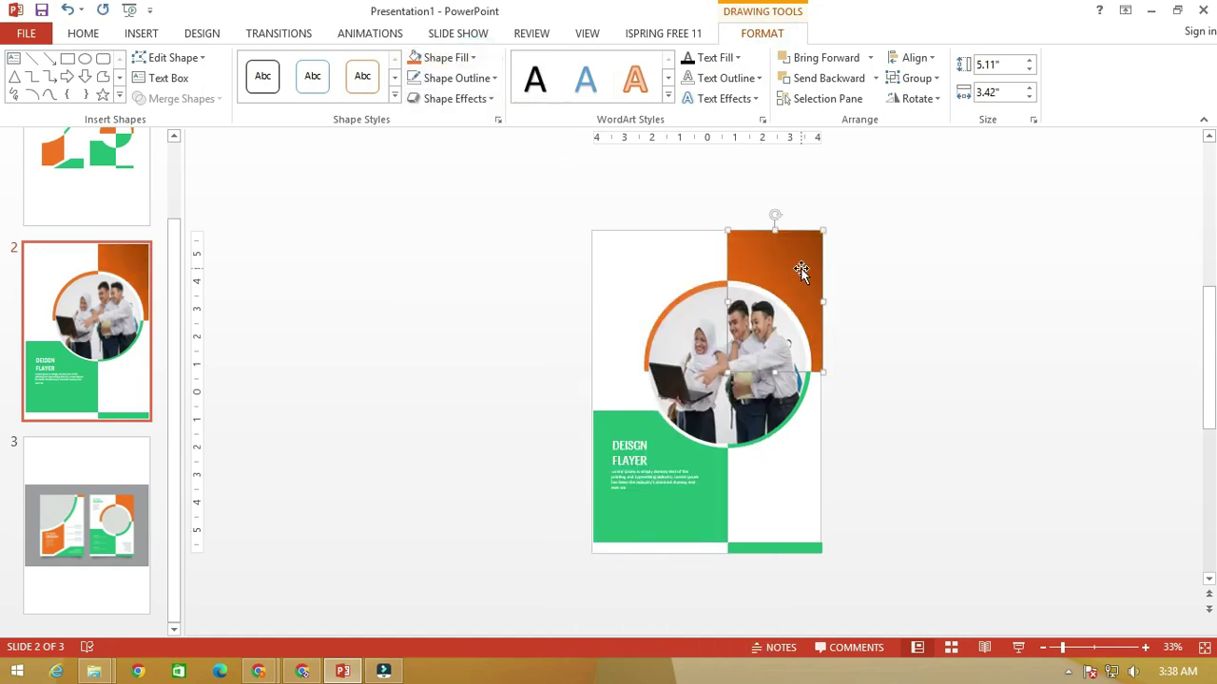
Remove the darker gradient stop and make the remaining stop gold for a yellow-to-orange blend.
{"action": "left_click", "coordinate": [464, 57]}
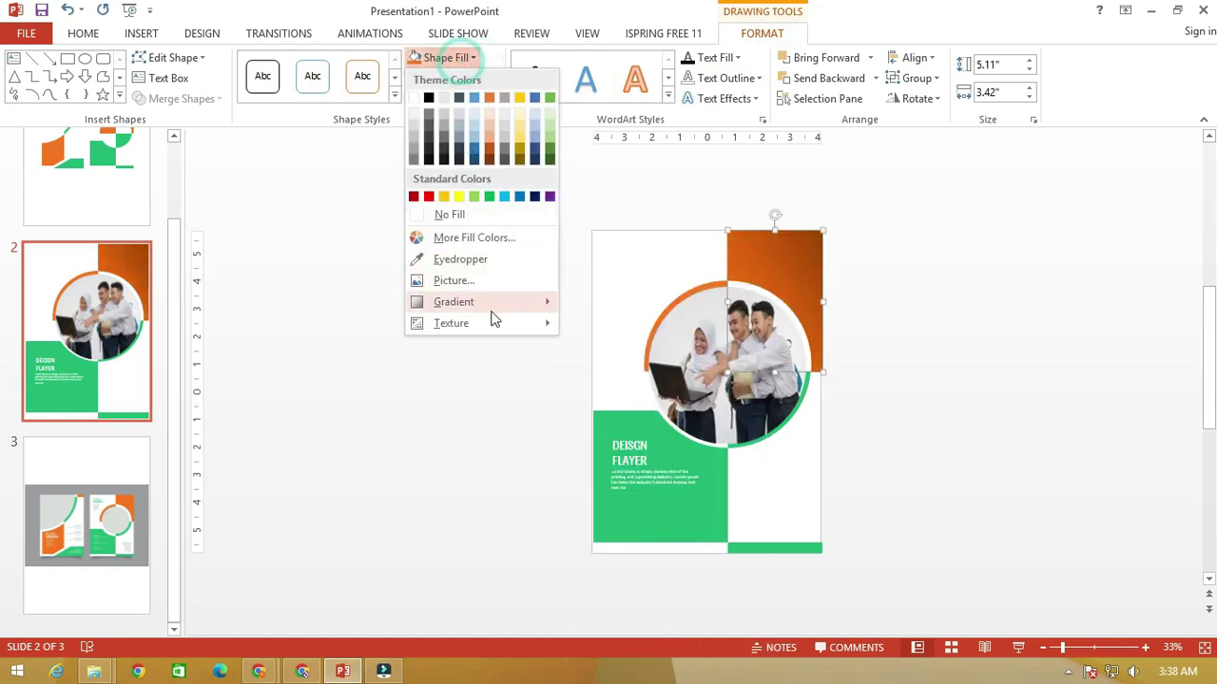
{"action": "mouse_move", "coordinate": [493, 314]}
{"action": "left_click", "coordinate": [665, 504]}
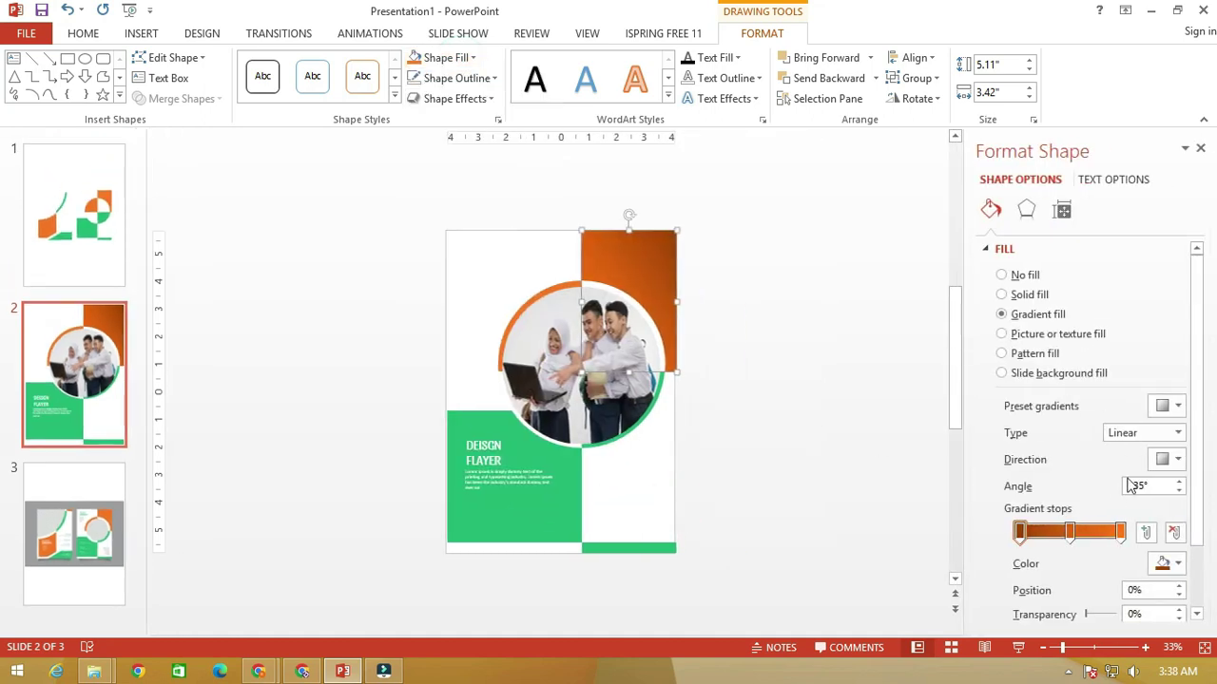
{"action": "left_click", "coordinate": [1020, 534]}
{"action": "left_click", "coordinate": [1173, 532]}
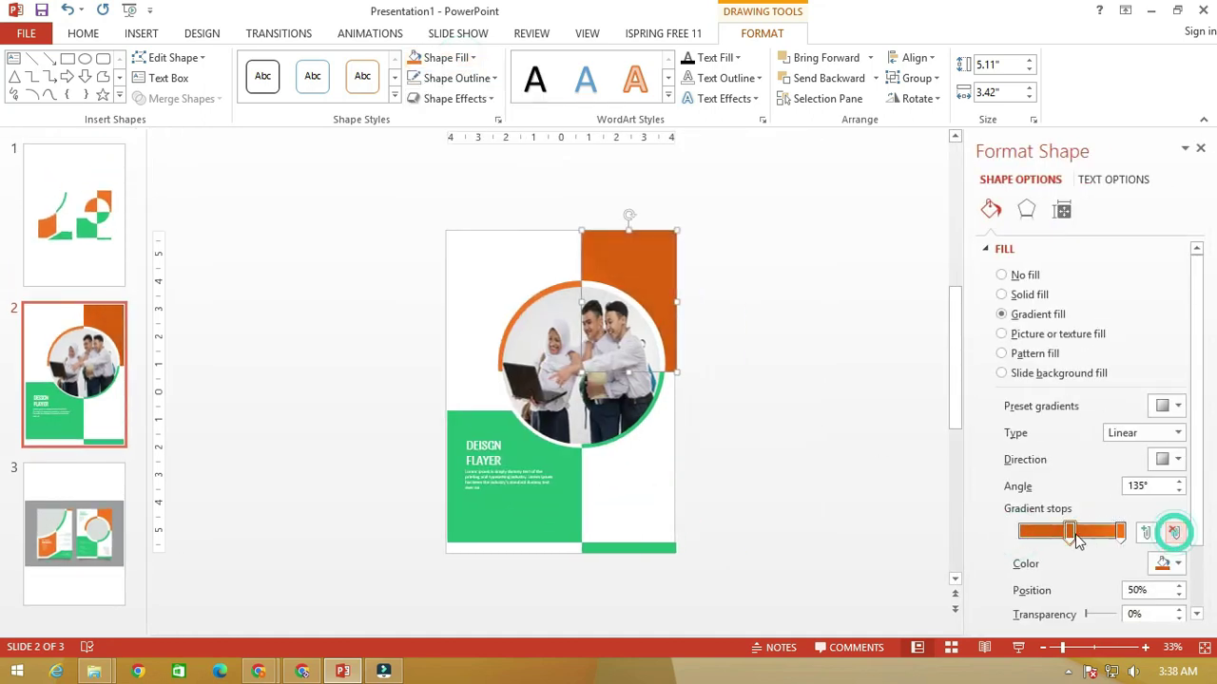
{"action": "left_click", "coordinate": [1178, 564]}
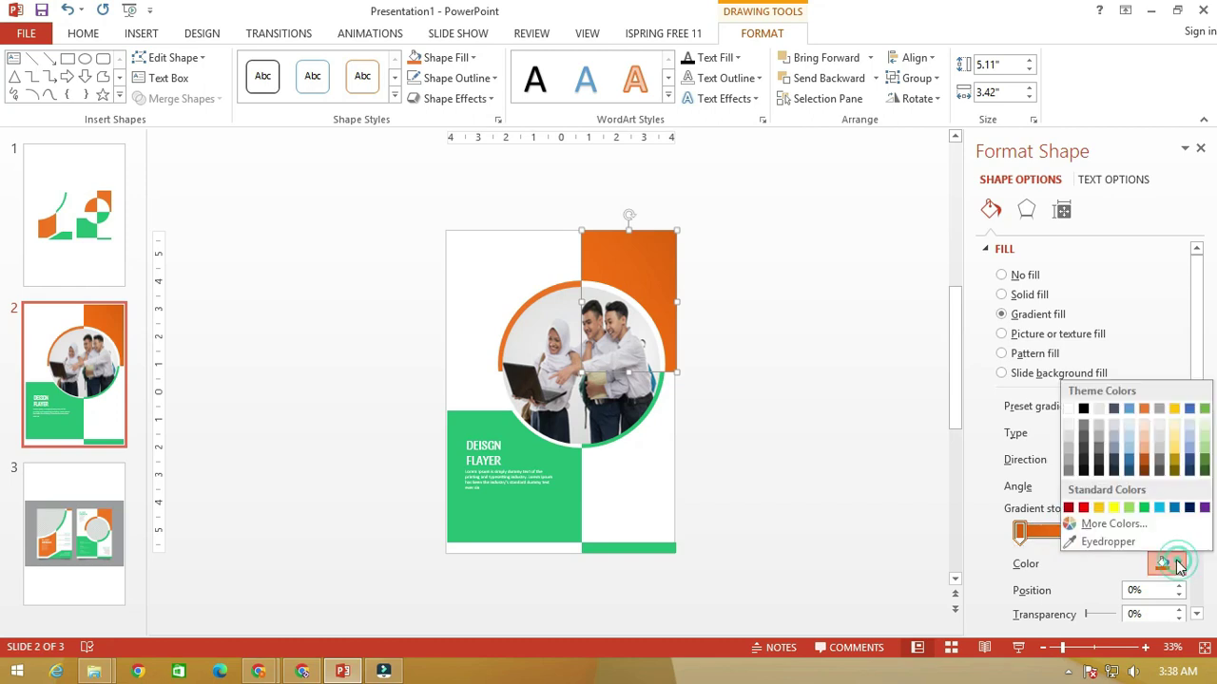
{"action": "left_click", "coordinate": [1175, 410]}
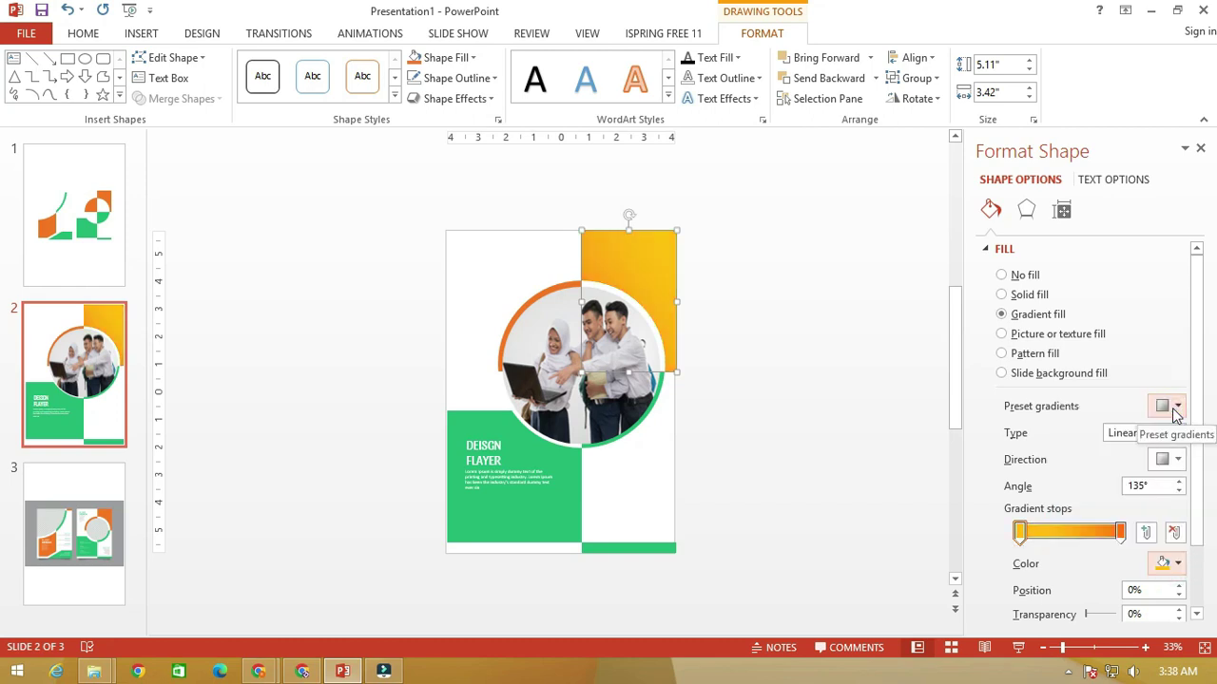
{"action": "left_click", "coordinate": [824, 406]}
{"action": "left_click", "coordinate": [543, 498]}
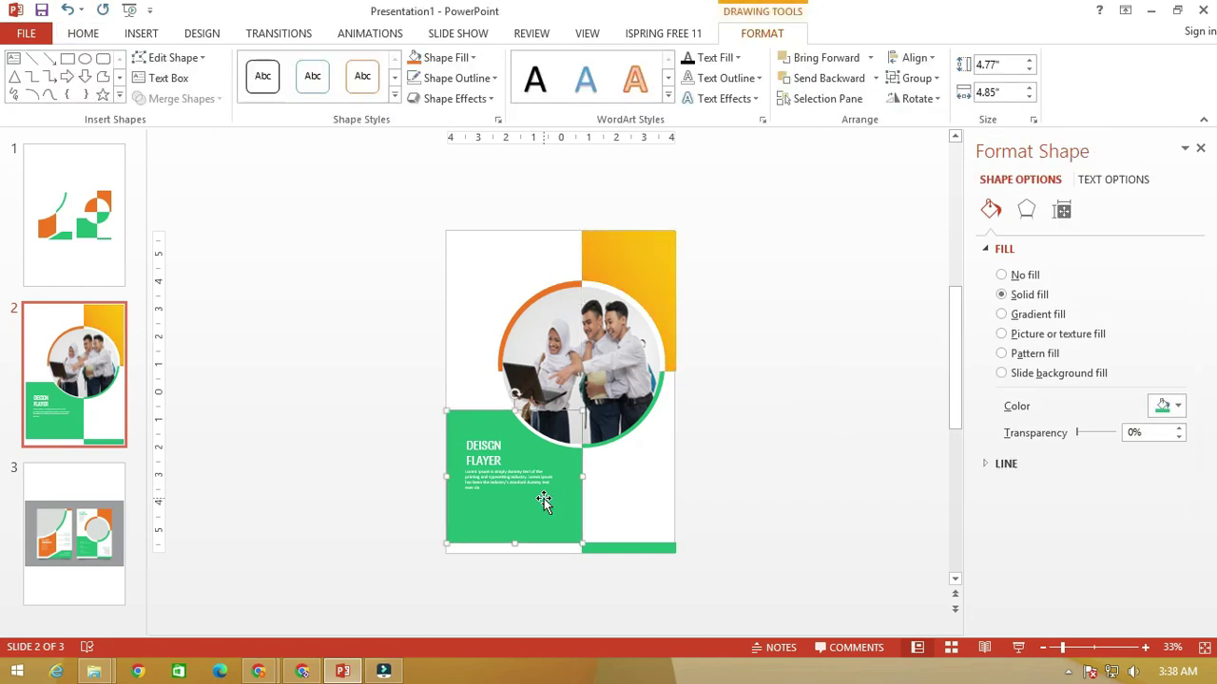
Switch the green block to a linear gradient fill with a green first stop.
{"action": "left_click", "coordinate": [1036, 315]}
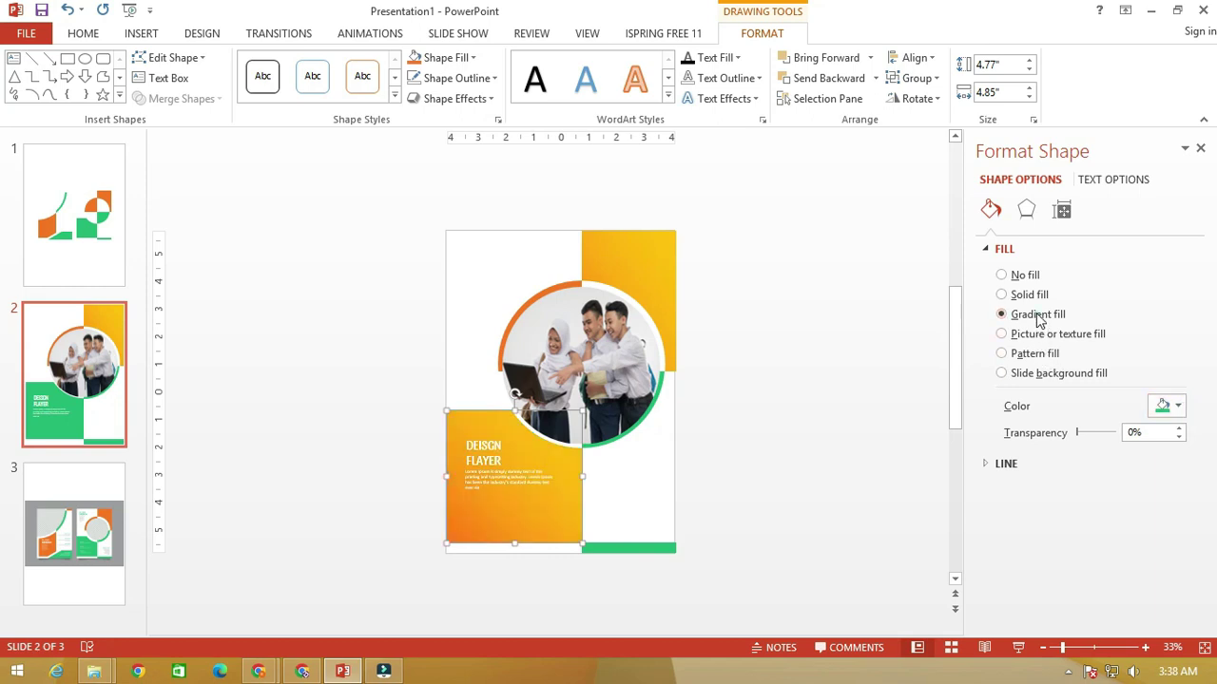
{"action": "left_click", "coordinate": [1176, 460]}
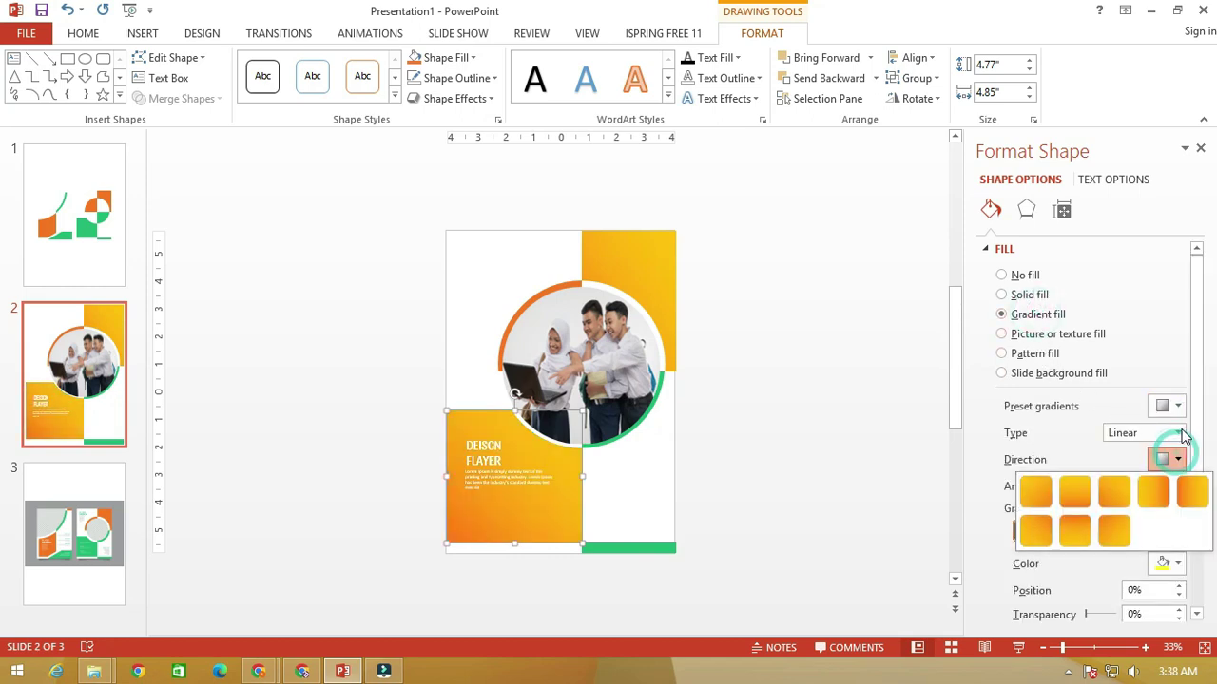
{"action": "left_click", "coordinate": [1179, 432]}
{"action": "left_click", "coordinate": [1178, 432]}
{"action": "scroll", "coordinate": [1198, 389], "scroll_direction": "down", "scroll_amount": 3}
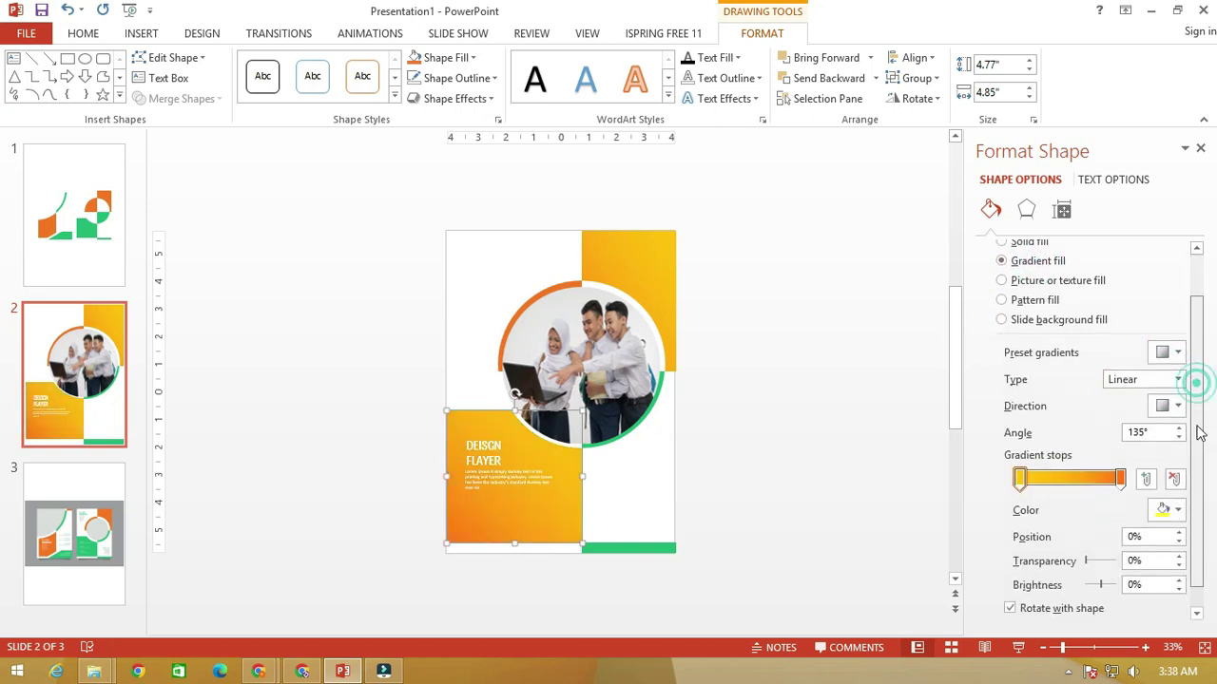
{"action": "left_click", "coordinate": [1177, 485]}
{"action": "left_click", "coordinate": [1150, 432]}
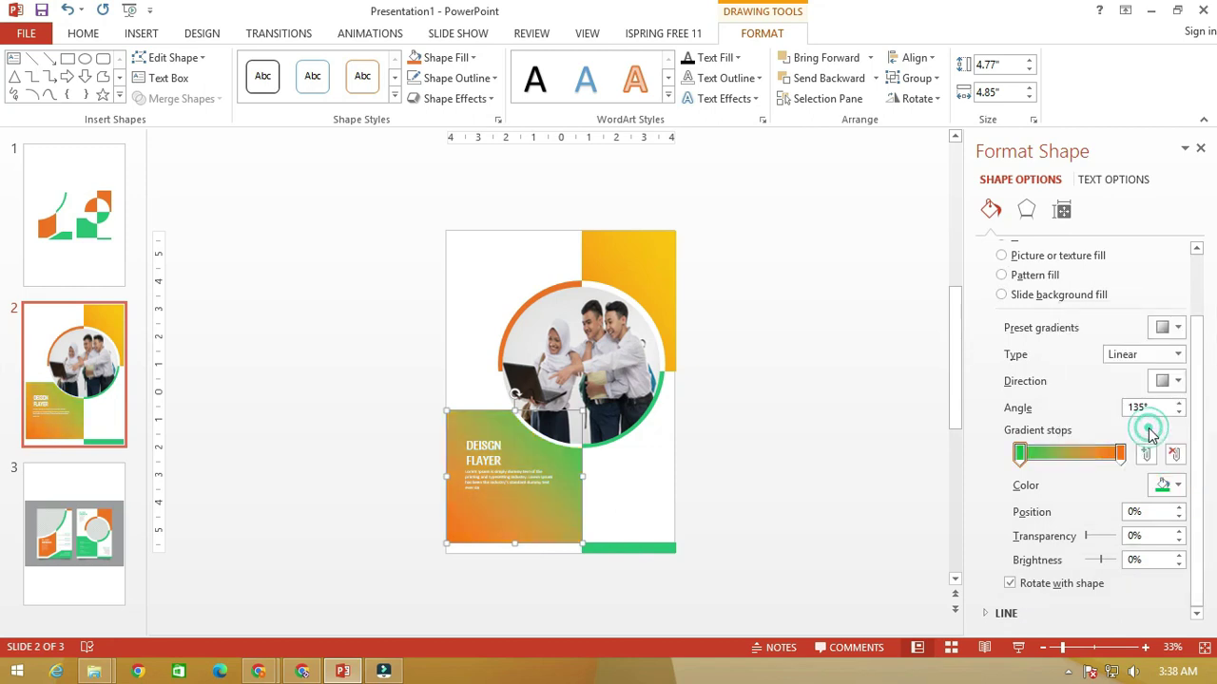
Set the right gradient stop to a darker custom green, RGB 0, 130, 59.
{"action": "left_click", "coordinate": [1122, 453]}
{"action": "left_click", "coordinate": [1176, 485]}
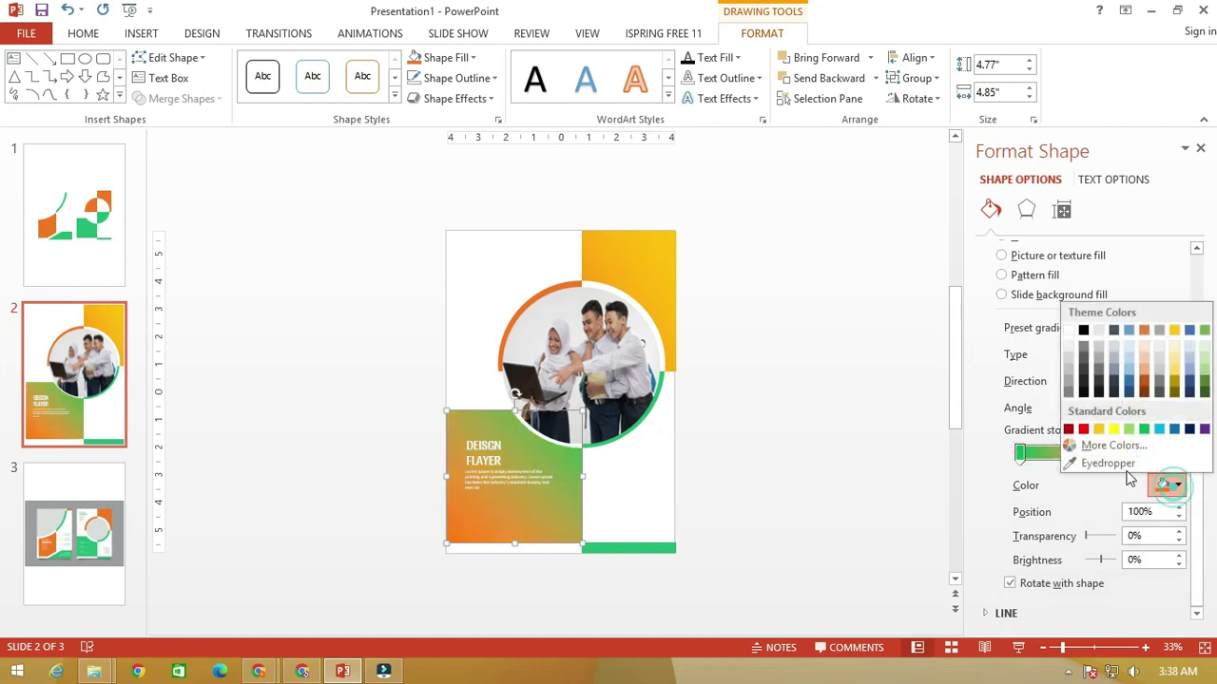
{"action": "left_click", "coordinate": [1150, 432]}
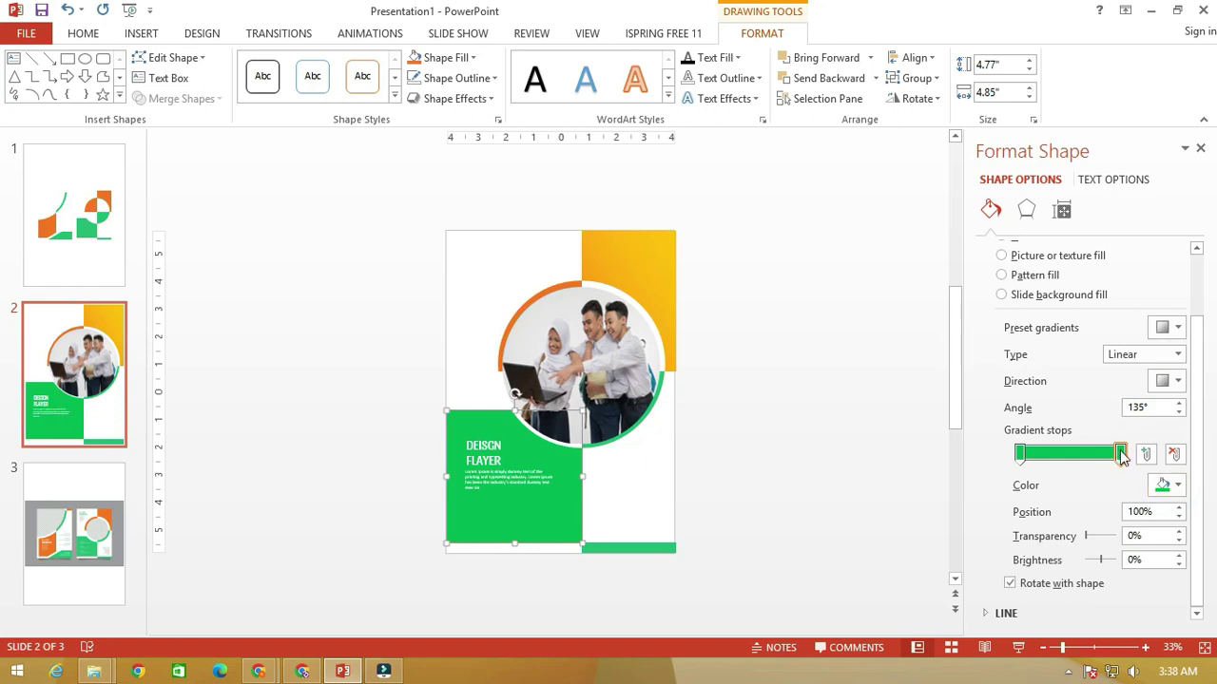
{"action": "left_click", "coordinate": [1176, 485]}
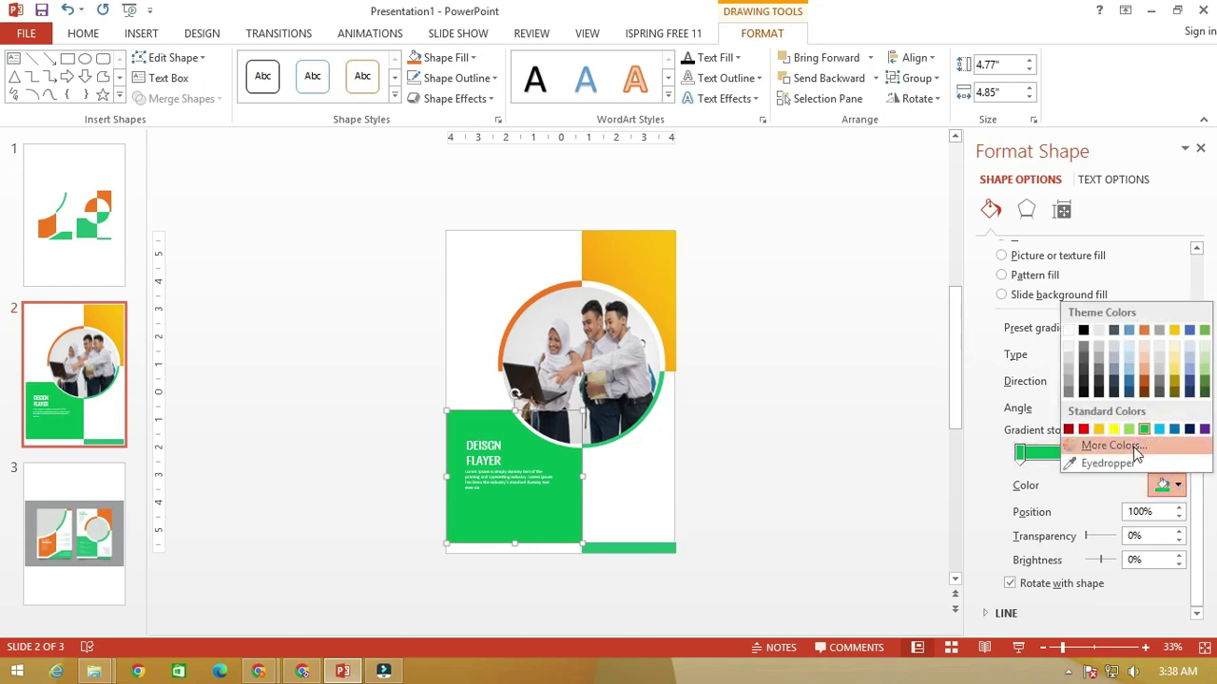
{"action": "left_click", "coordinate": [1132, 445]}
{"action": "left_click_drag", "start_coordinate": [633, 152], "coordinate": [870, 161]}
{"action": "left_click", "coordinate": [894, 313]}
{"action": "left_click_drag", "start_coordinate": [894, 316], "coordinate": [896, 322]}
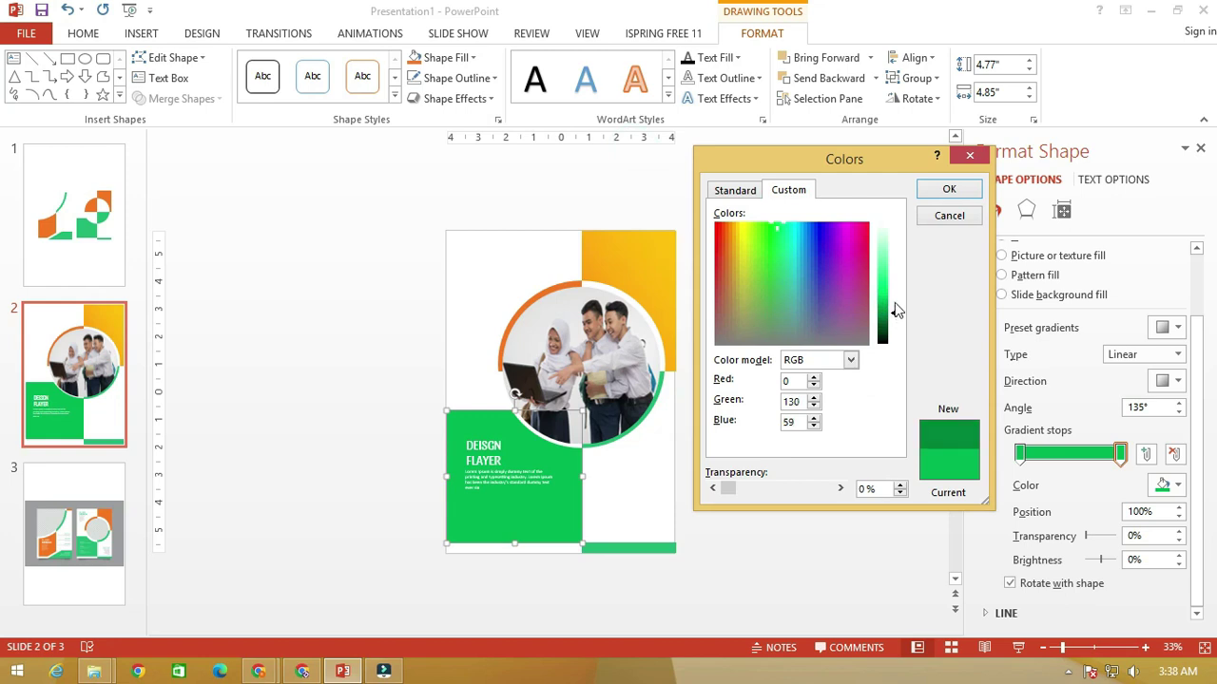
{"action": "left_click", "coordinate": [937, 197]}
{"action": "left_click", "coordinate": [801, 399]}
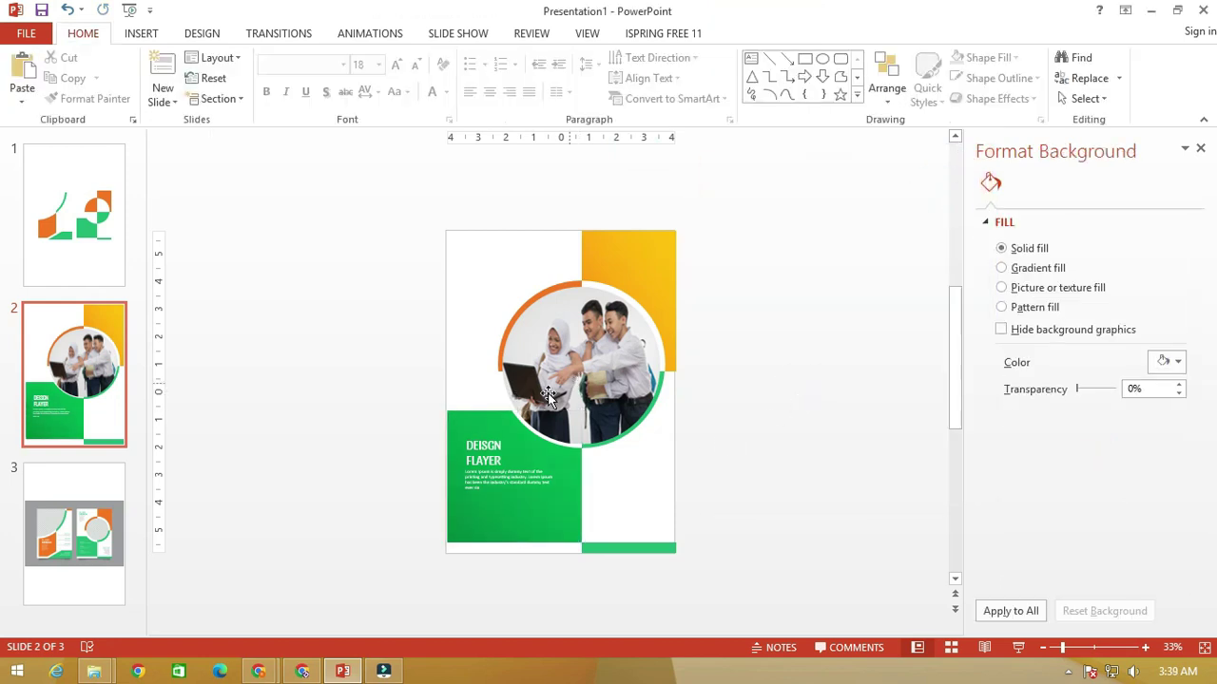
{"action": "left_click", "coordinate": [86, 515]}
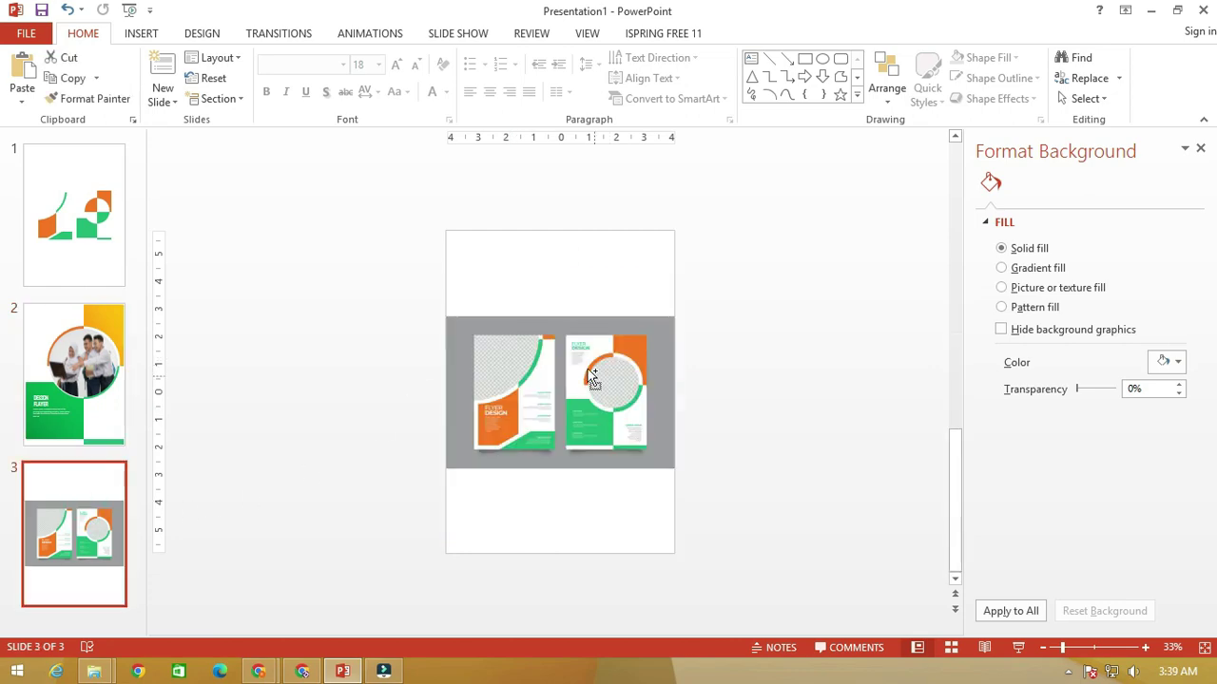
{"action": "scroll", "coordinate": [565, 375], "scroll_direction": "up", "scroll_amount": 3}
{"action": "scroll", "coordinate": [572, 376], "scroll_direction": "up", "scroll_amount": 5}
{"action": "scroll", "coordinate": [572, 376], "scroll_direction": "down", "scroll_amount": 8}
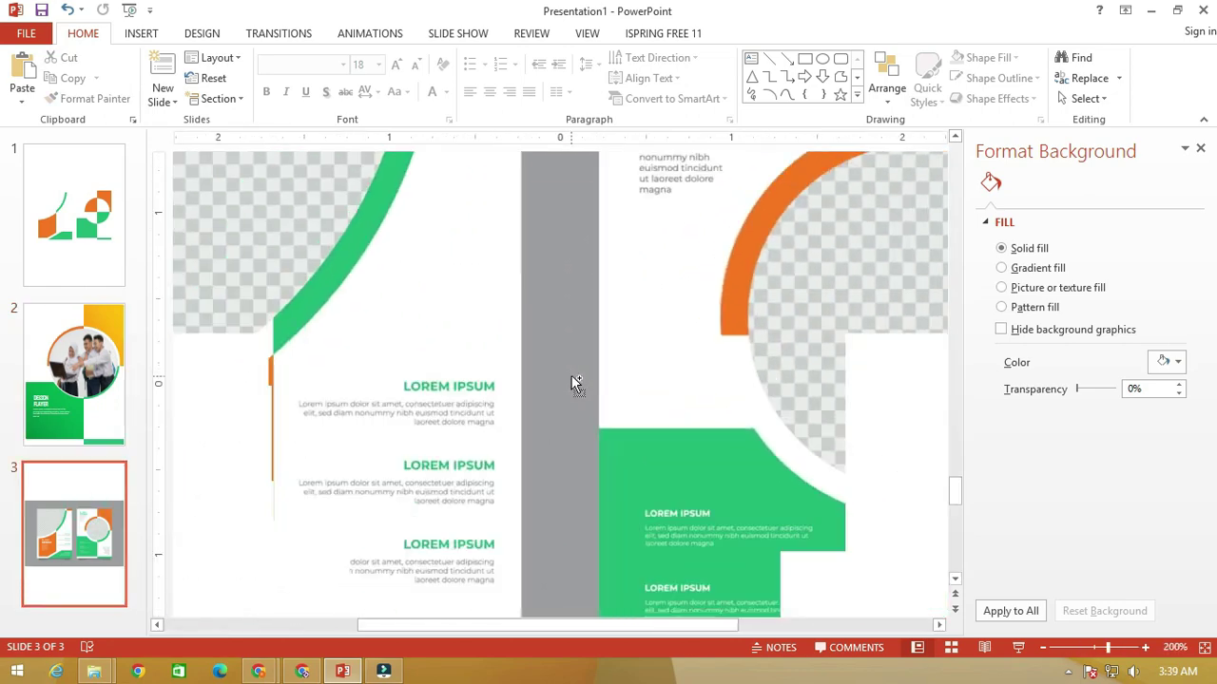
{"action": "scroll", "coordinate": [571, 378], "scroll_direction": "down", "scroll_amount": 1}
{"action": "scroll", "coordinate": [572, 378], "scroll_direction": "down", "scroll_amount": 1}
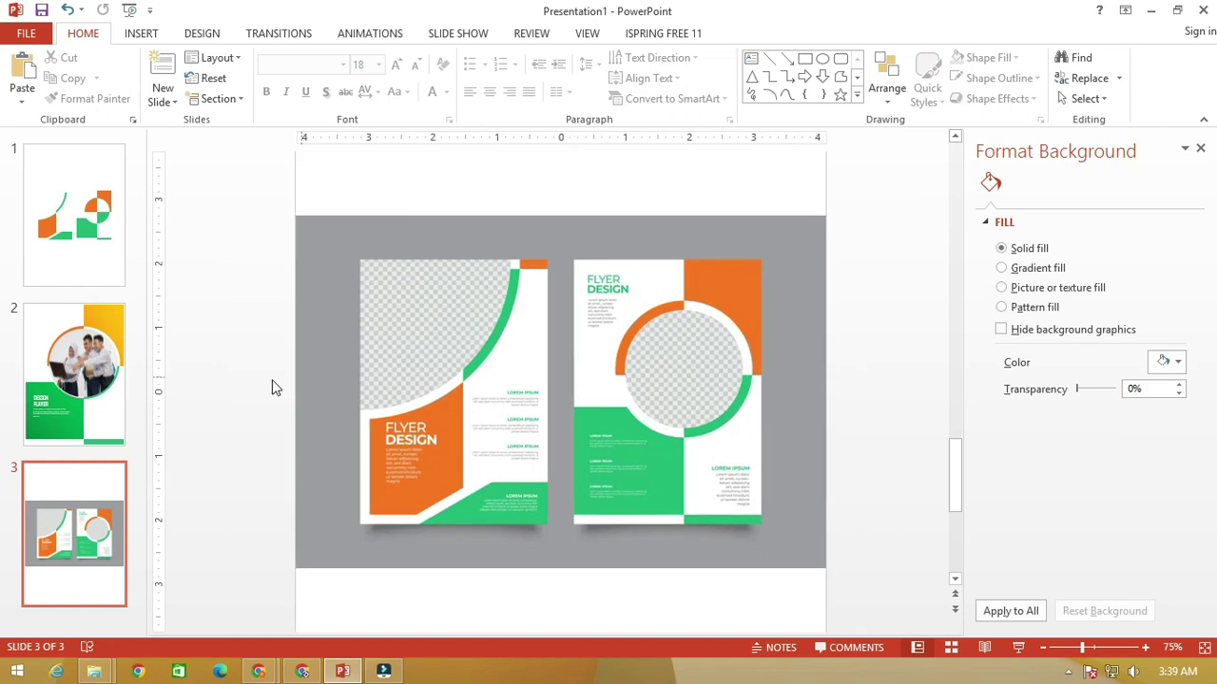
{"action": "scroll", "coordinate": [284, 387], "scroll_direction": "up", "scroll_amount": 3}
{"action": "scroll", "coordinate": [452, 387], "scroll_direction": "down", "scroll_amount": 2}
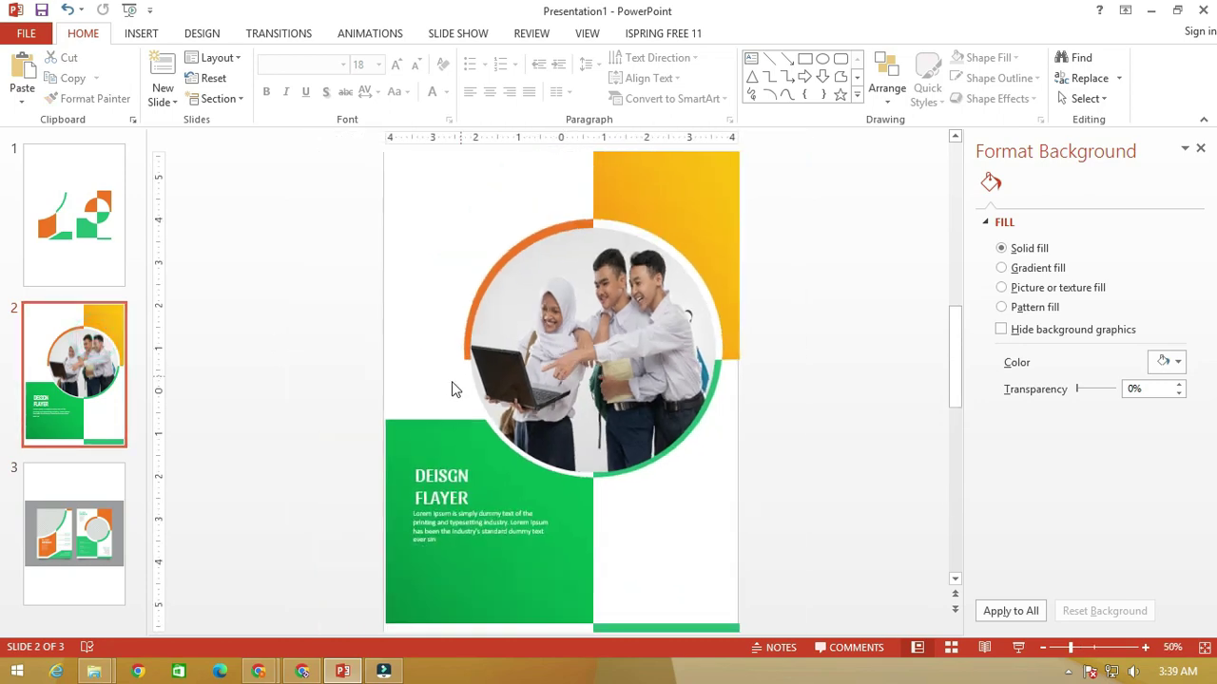
{"action": "scroll", "coordinate": [459, 381], "scroll_direction": "up", "scroll_amount": 3}
{"action": "scroll", "coordinate": [438, 432], "scroll_direction": "down", "scroll_amount": 2}
{"action": "scroll", "coordinate": [440, 429], "scroll_direction": "down", "scroll_amount": 1}
{"action": "left_click", "coordinate": [438, 435]}
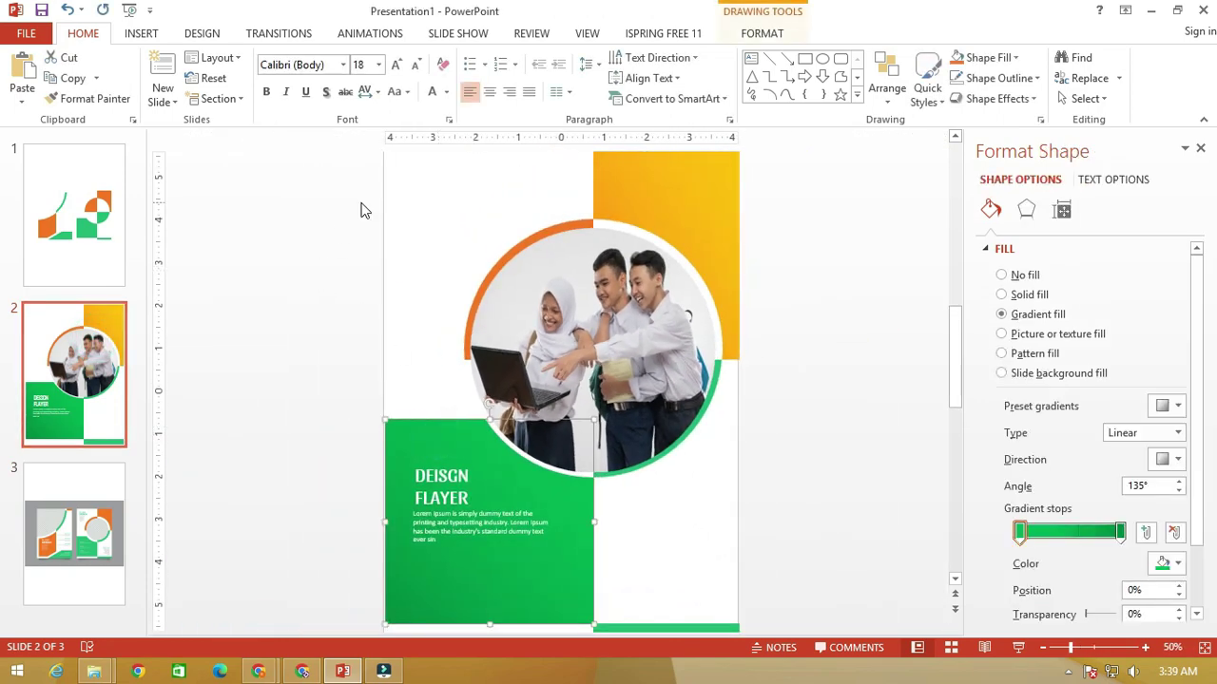
{"action": "left_click", "coordinate": [753, 34]}
{"action": "left_click", "coordinate": [174, 59]}
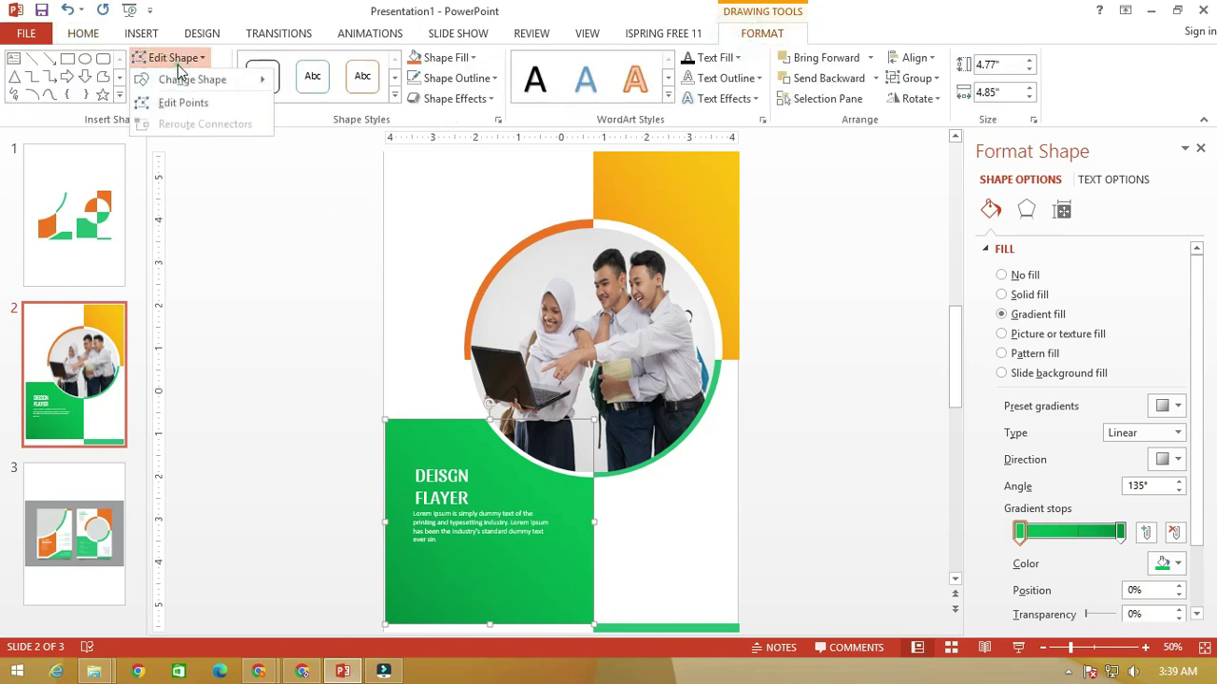
{"action": "left_click", "coordinate": [183, 102]}
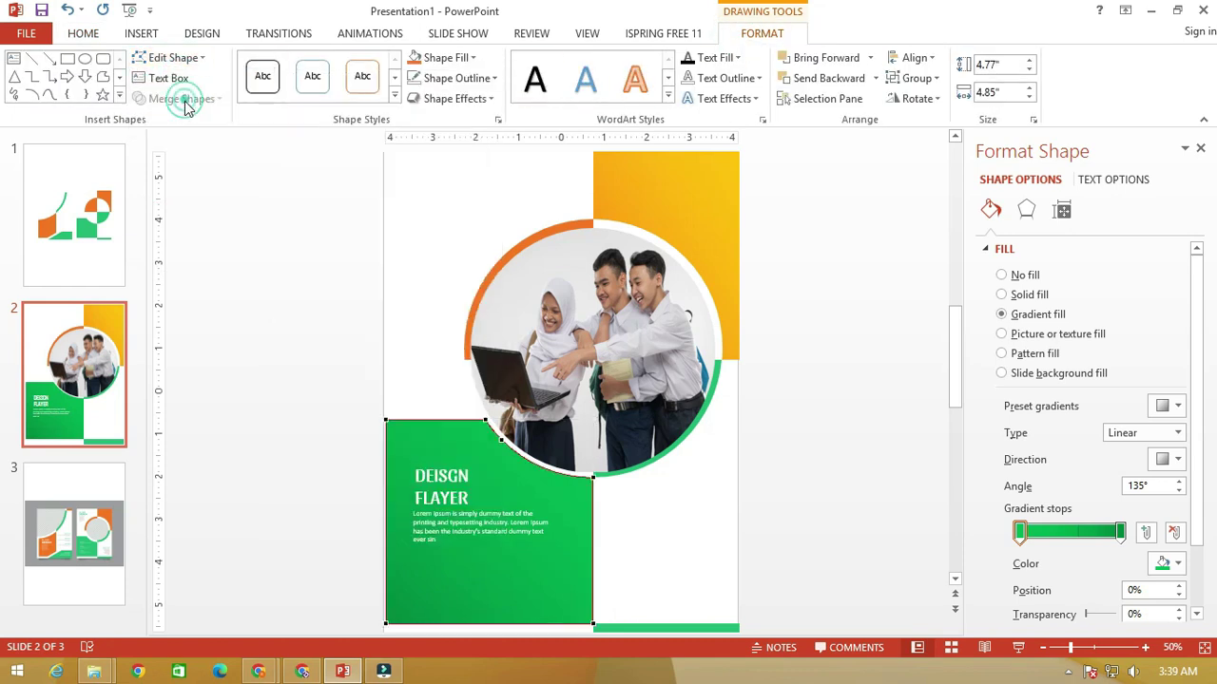
{"action": "left_click_drag", "start_coordinate": [503, 441], "coordinate": [484, 467]}
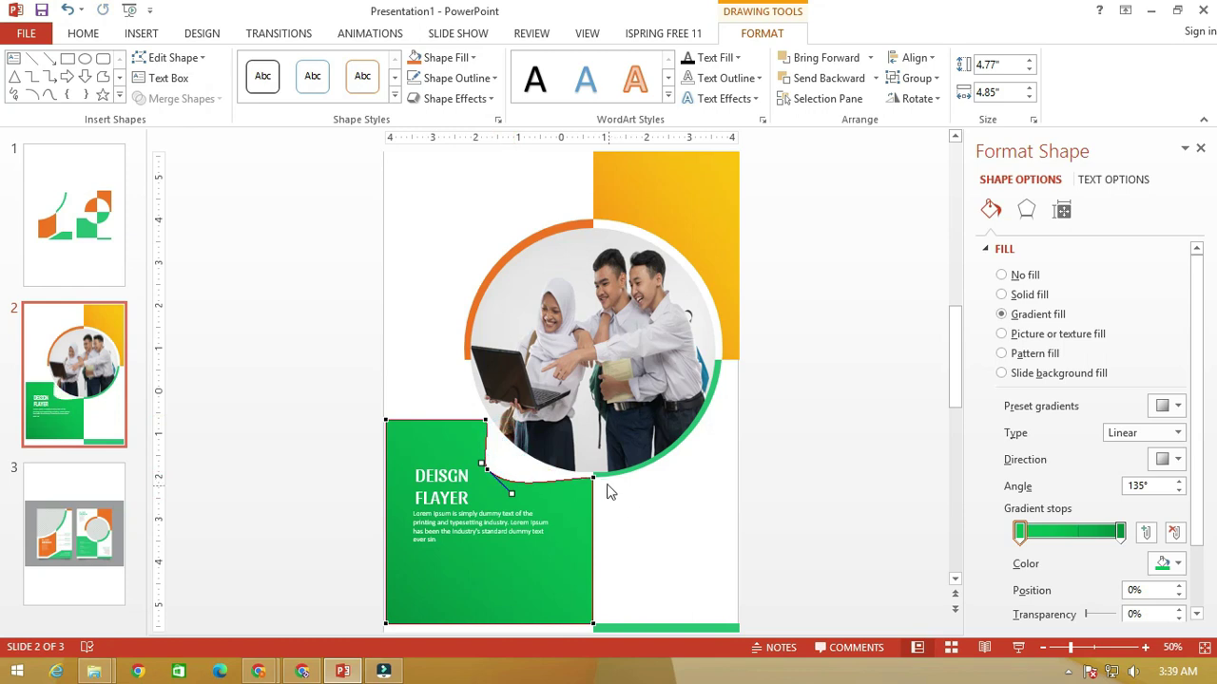
{"action": "left_click_drag", "start_coordinate": [591, 476], "coordinate": [646, 501]}
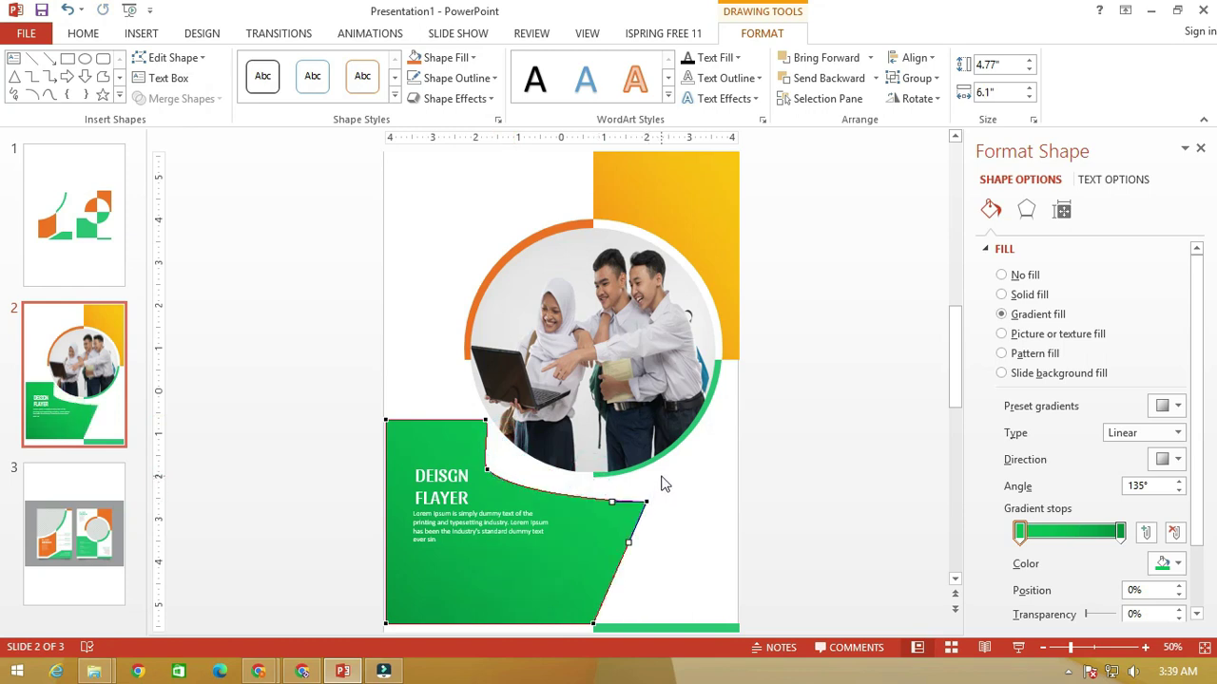
{"action": "key", "text": "ctrl+z"}
{"action": "left_click", "coordinate": [314, 240]}
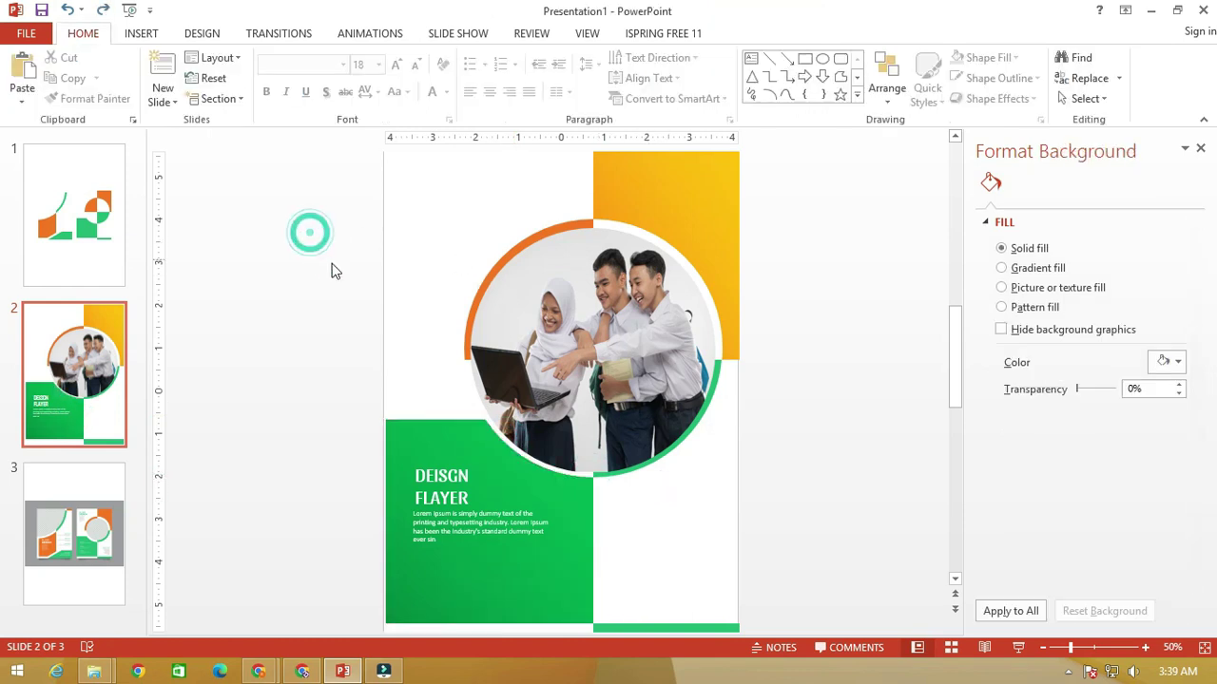
Delete the shapes slide and the mockup slide, leaving only the flyer.
{"action": "left_click", "coordinate": [87, 203]}
{"action": "key", "text": "Delete"}
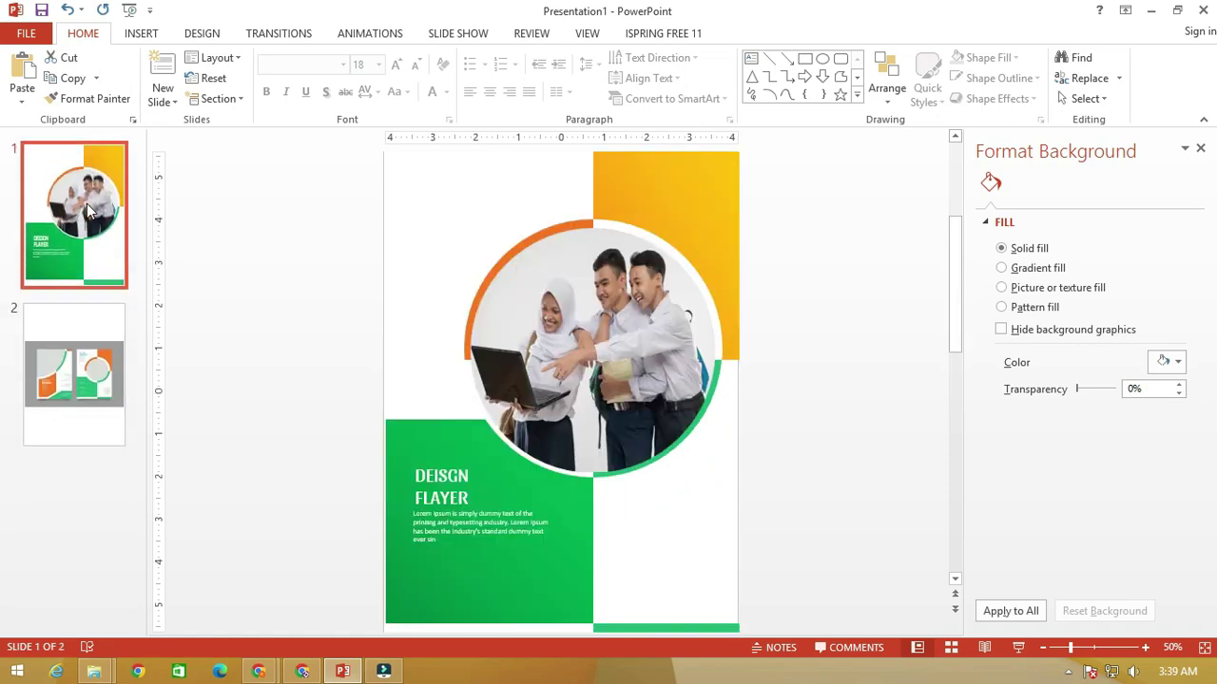
{"action": "left_click", "coordinate": [79, 380]}
{"action": "key", "text": "Delete"}
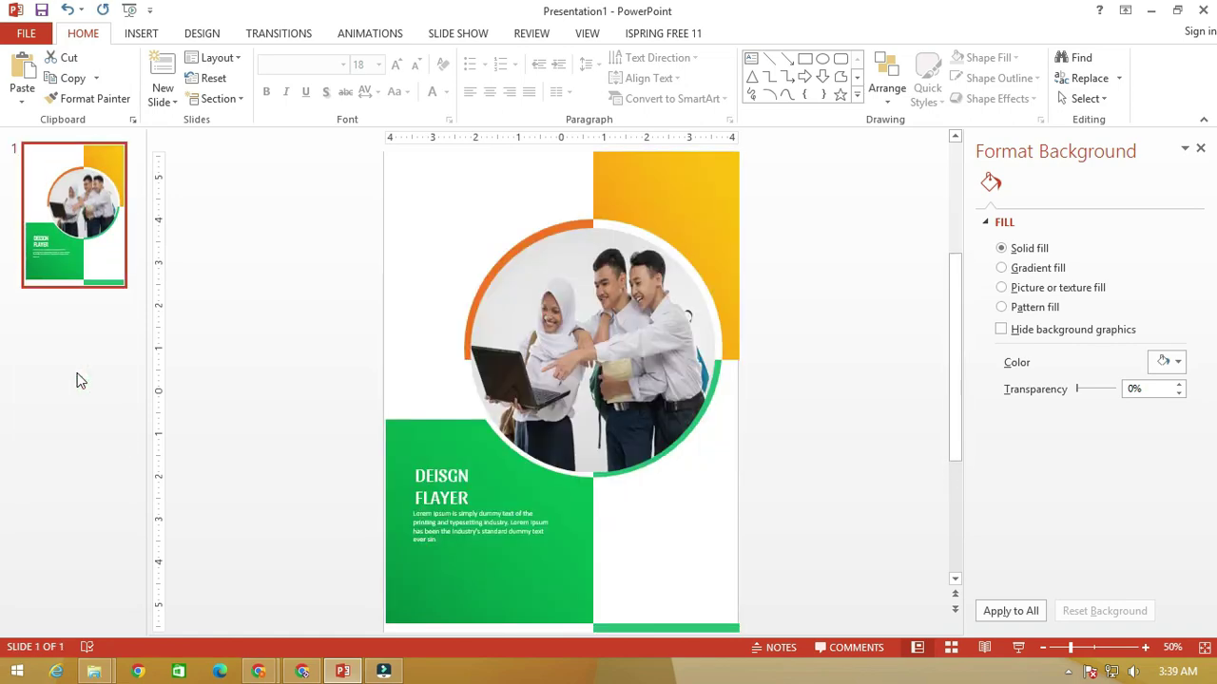
Save the flyer as Presentation1.pdf using the PDF file type.
{"action": "left_click", "coordinate": [28, 34]}
{"action": "left_click", "coordinate": [53, 210]}
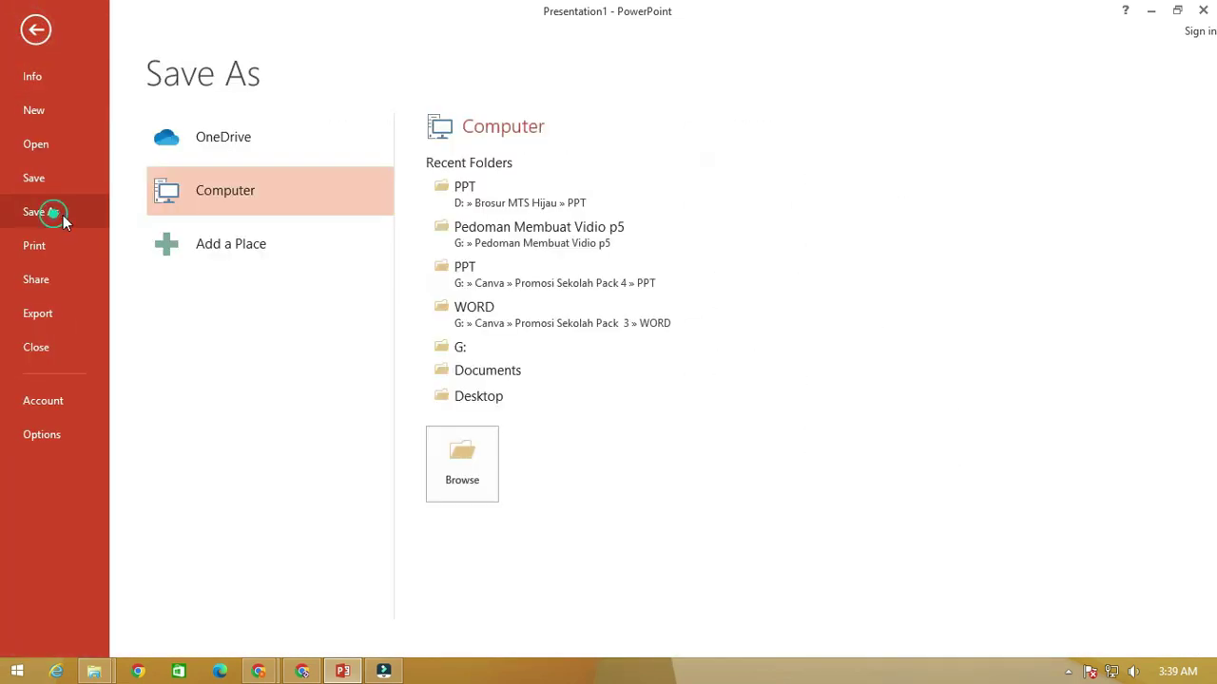
{"action": "left_click", "coordinate": [480, 492]}
{"action": "left_click", "coordinate": [351, 326]}
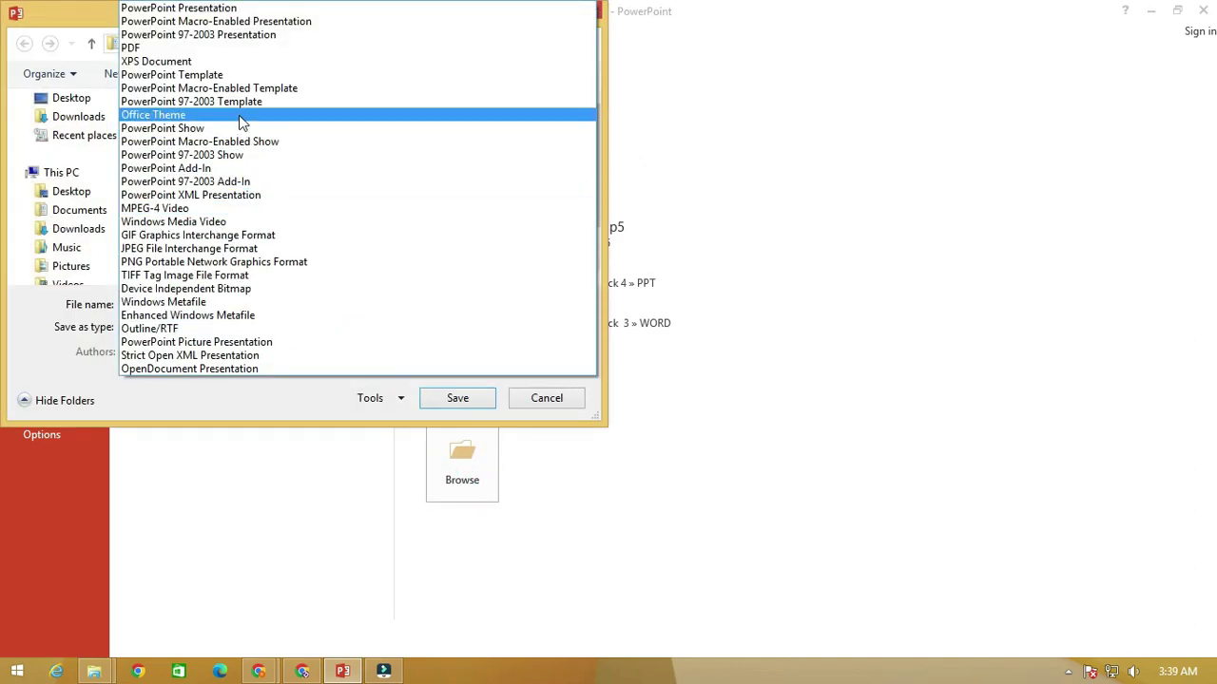
{"action": "left_click", "coordinate": [211, 47]}
{"action": "left_click", "coordinate": [463, 469]}
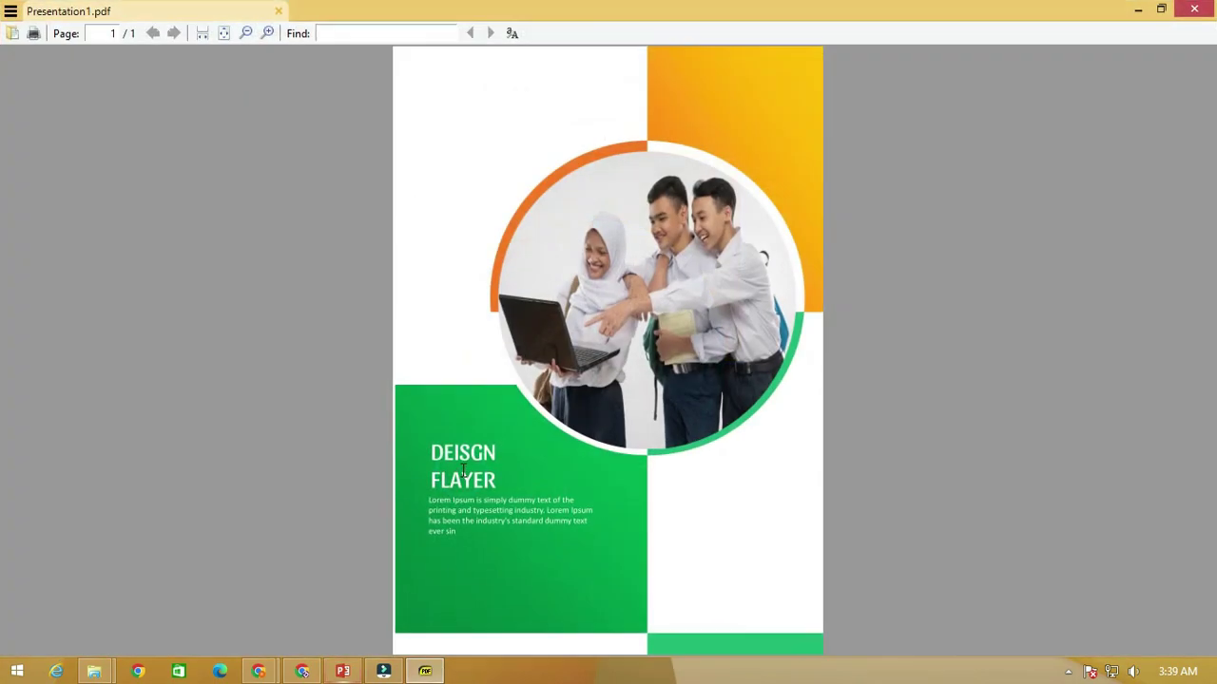
Zoom in and out to inspect the exported flyer PDF, then close Sumatra PDF.
{"action": "scroll", "coordinate": [618, 336], "scroll_direction": "up", "scroll_amount": 3}
{"action": "scroll", "coordinate": [617, 335], "scroll_direction": "up", "scroll_amount": 2}
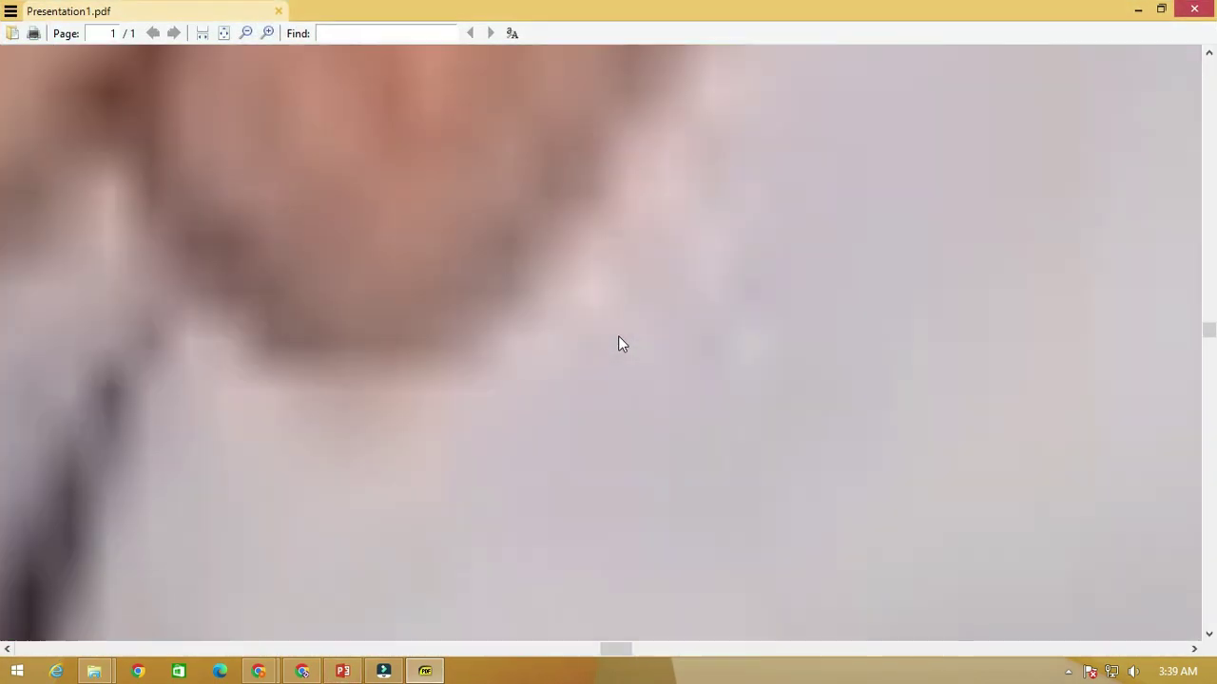
{"action": "scroll", "coordinate": [617, 337], "scroll_direction": "down", "scroll_amount": 2}
{"action": "scroll", "coordinate": [599, 364], "scroll_direction": "down", "scroll_amount": 1}
{"action": "scroll", "coordinate": [587, 363], "scroll_direction": "down", "scroll_amount": 2}
{"action": "scroll", "coordinate": [471, 392], "scroll_direction": "up", "scroll_amount": 2}
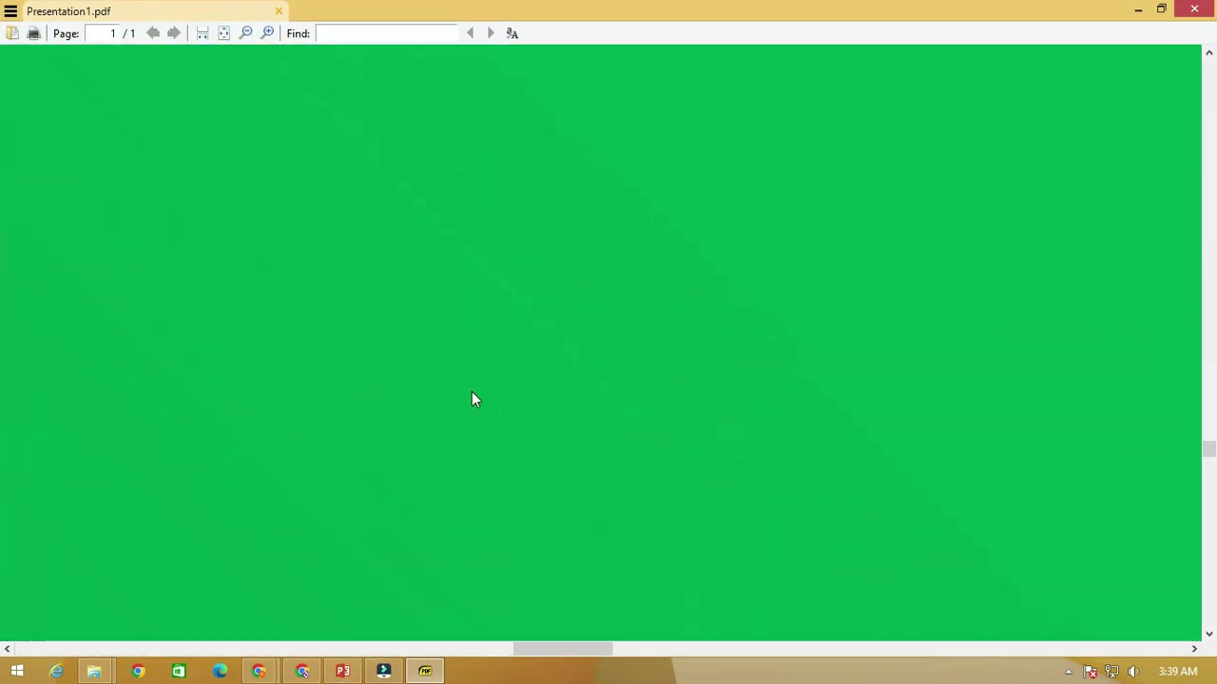
{"action": "scroll", "coordinate": [891, 383], "scroll_direction": "down", "scroll_amount": 2}
{"action": "scroll", "coordinate": [1125, 412], "scroll_direction": "up", "scroll_amount": 3}
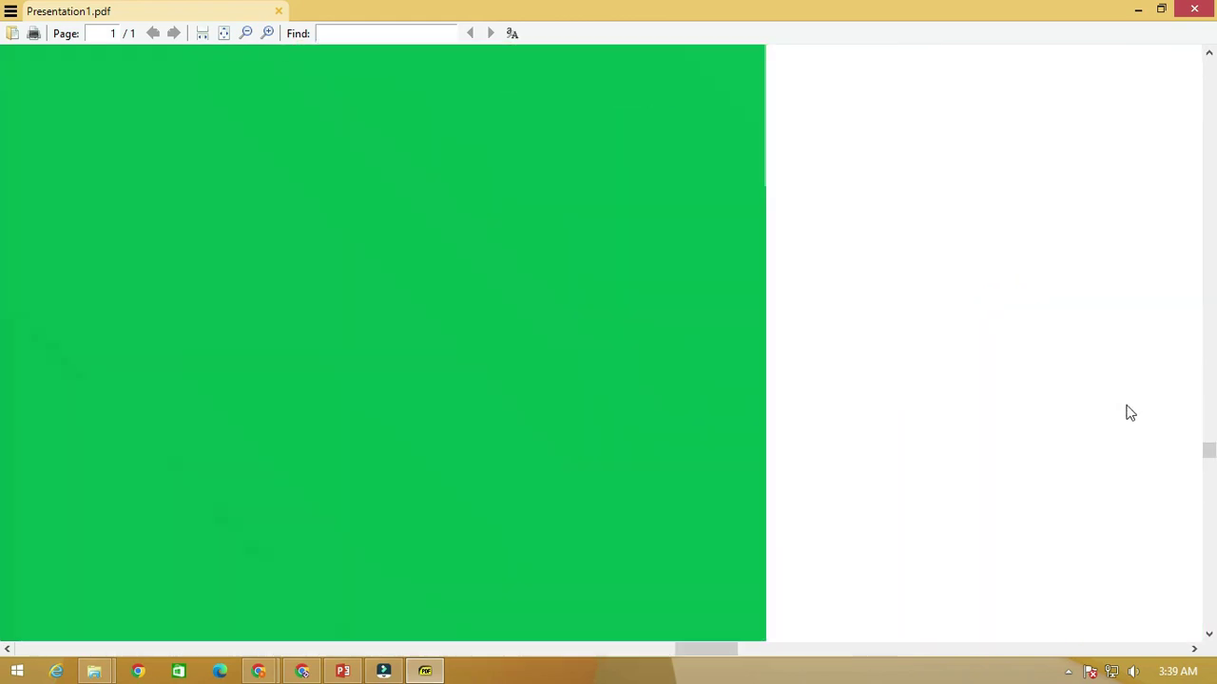
{"action": "scroll", "coordinate": [1127, 412], "scroll_direction": "up", "scroll_amount": 2}
{"action": "scroll", "coordinate": [285, 393], "scroll_direction": "down", "scroll_amount": 1}
{"action": "scroll", "coordinate": [543, 389], "scroll_direction": "down", "scroll_amount": 2}
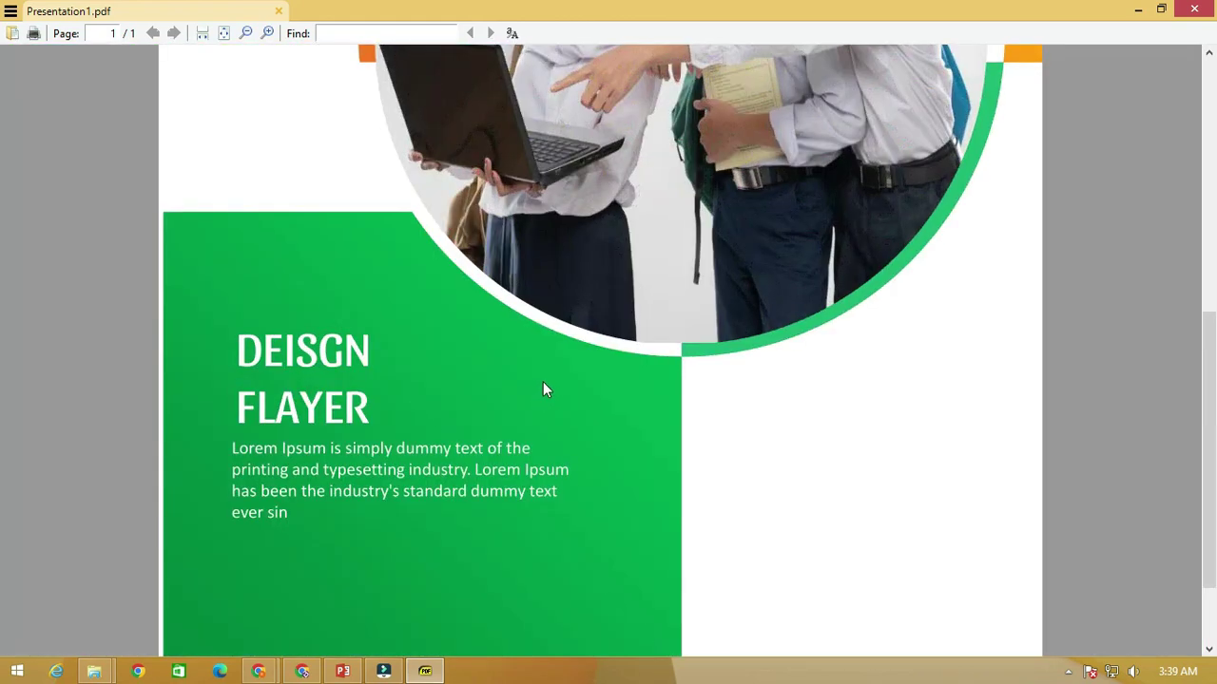
{"action": "scroll", "coordinate": [564, 376], "scroll_direction": "down", "scroll_amount": 1}
{"action": "left_click", "coordinate": [1195, 10]}
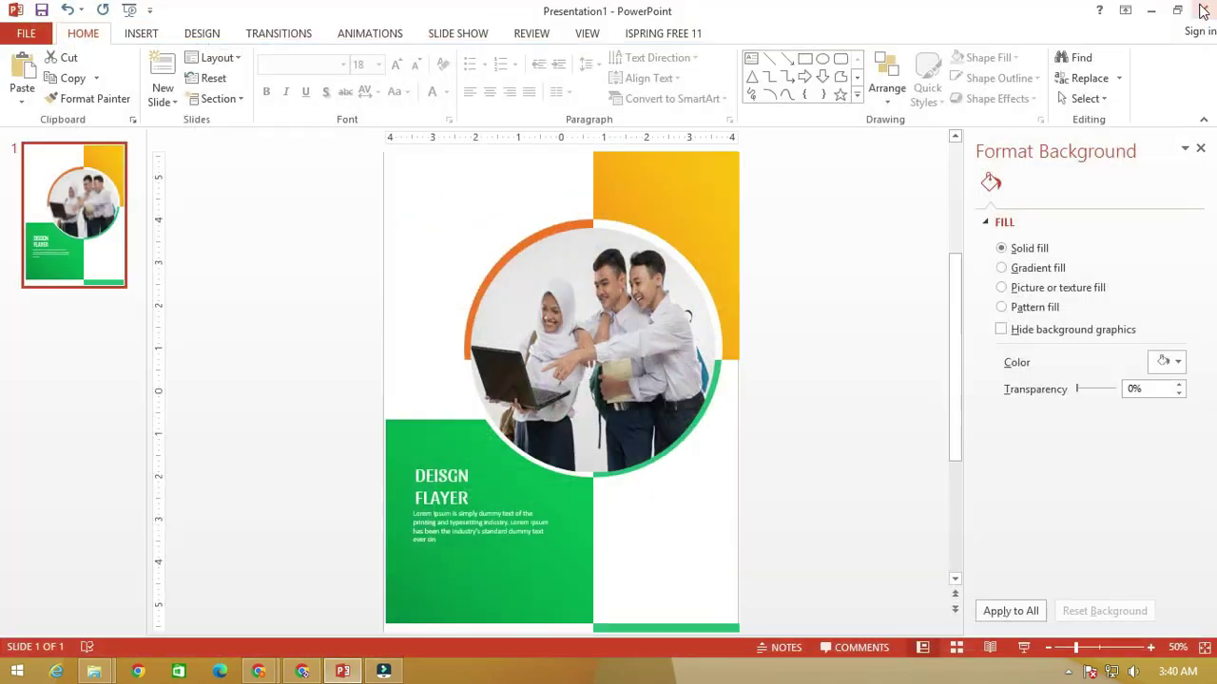